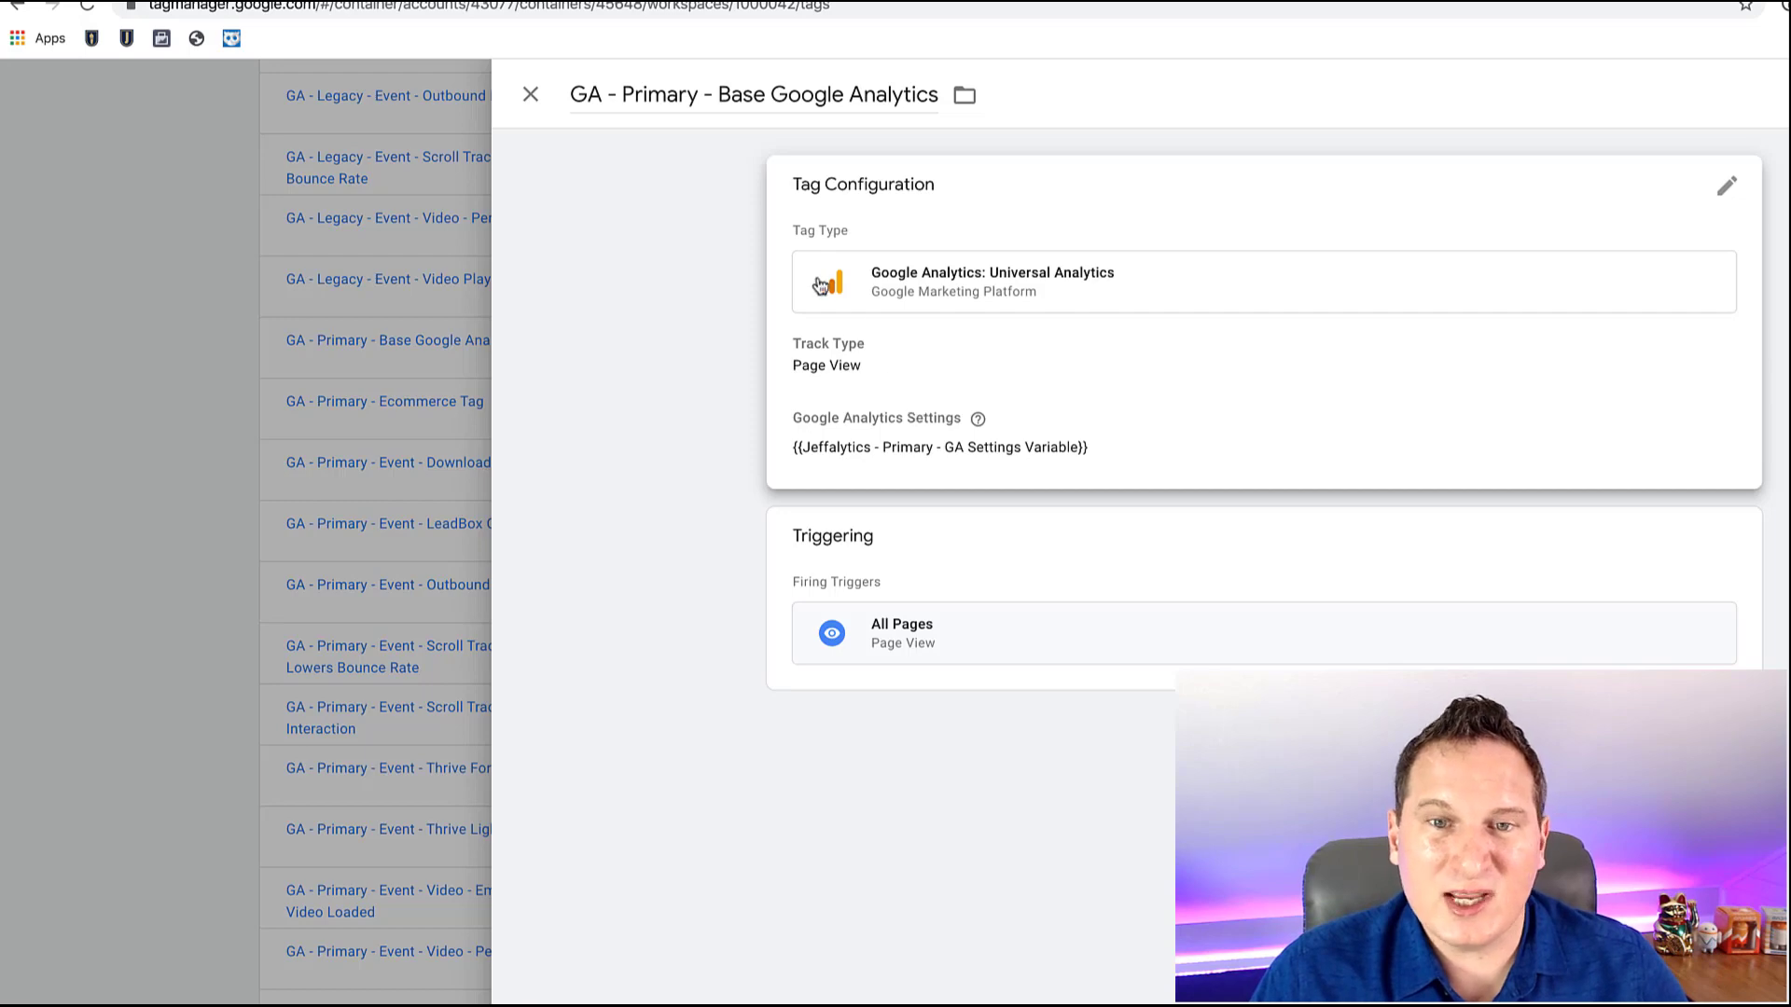
Open the tag configuration of the GA - Primary - Base Google Analytics tag and examine the available Google Analytics settings variables
mouse_move(979, 421)
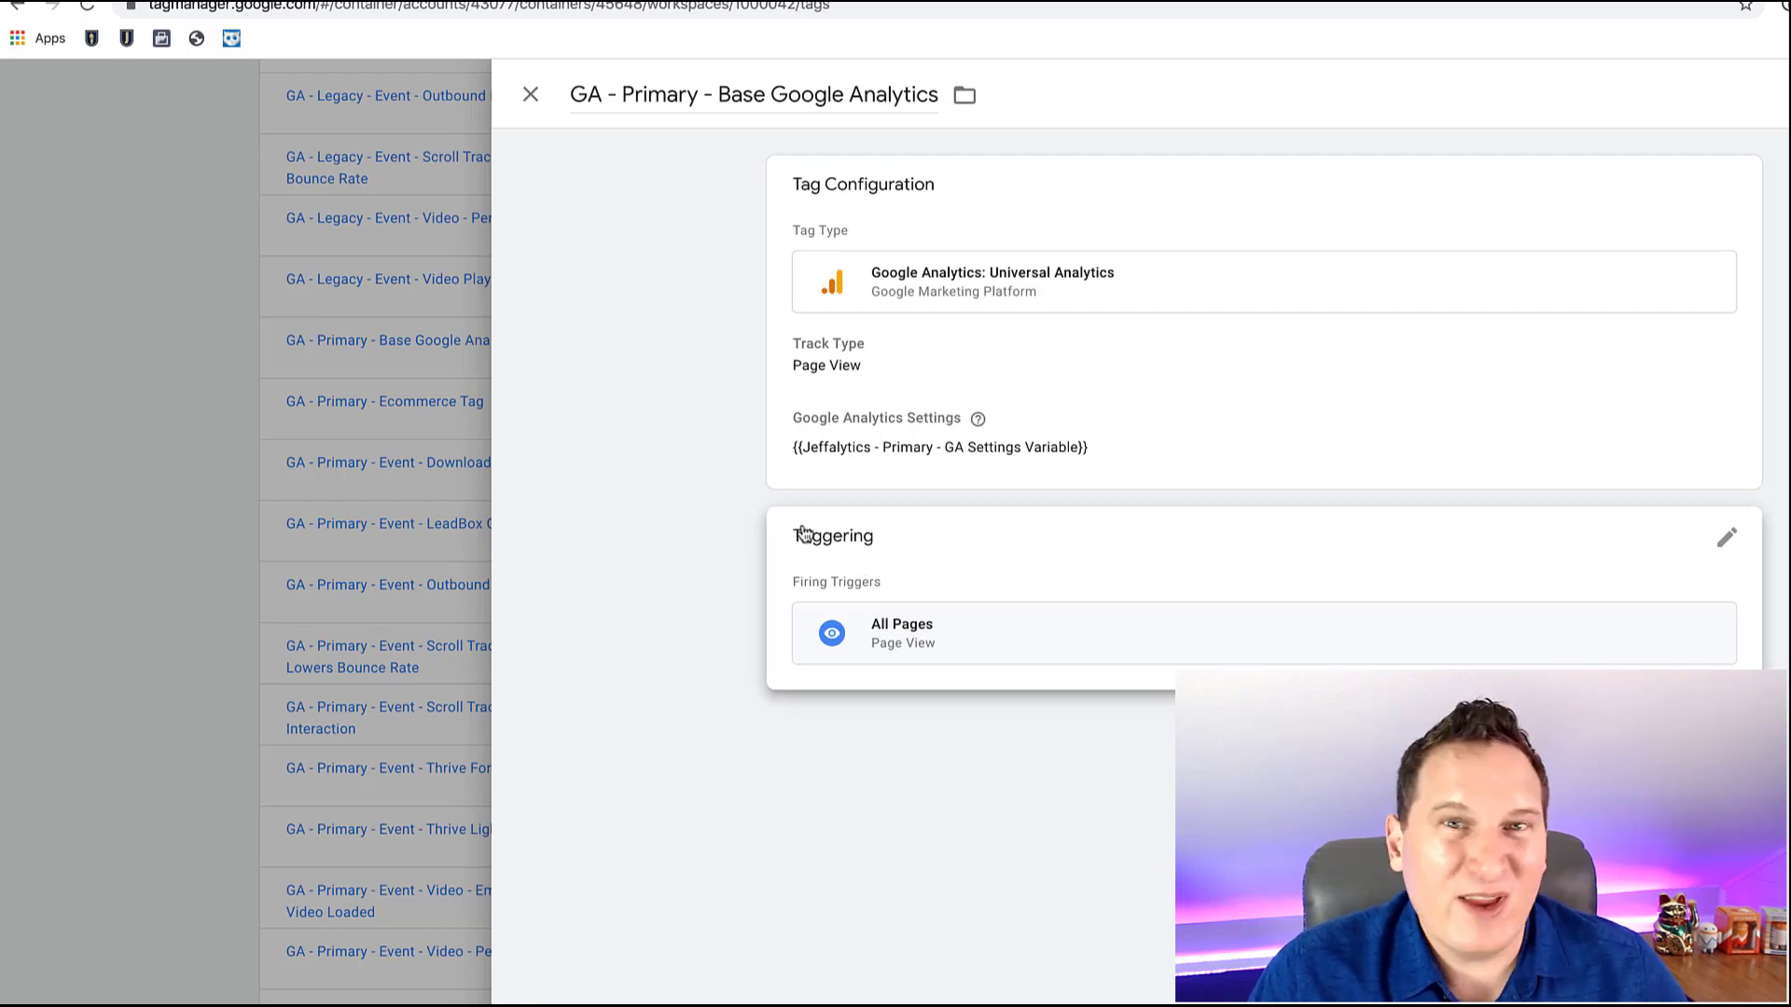
click(844, 449)
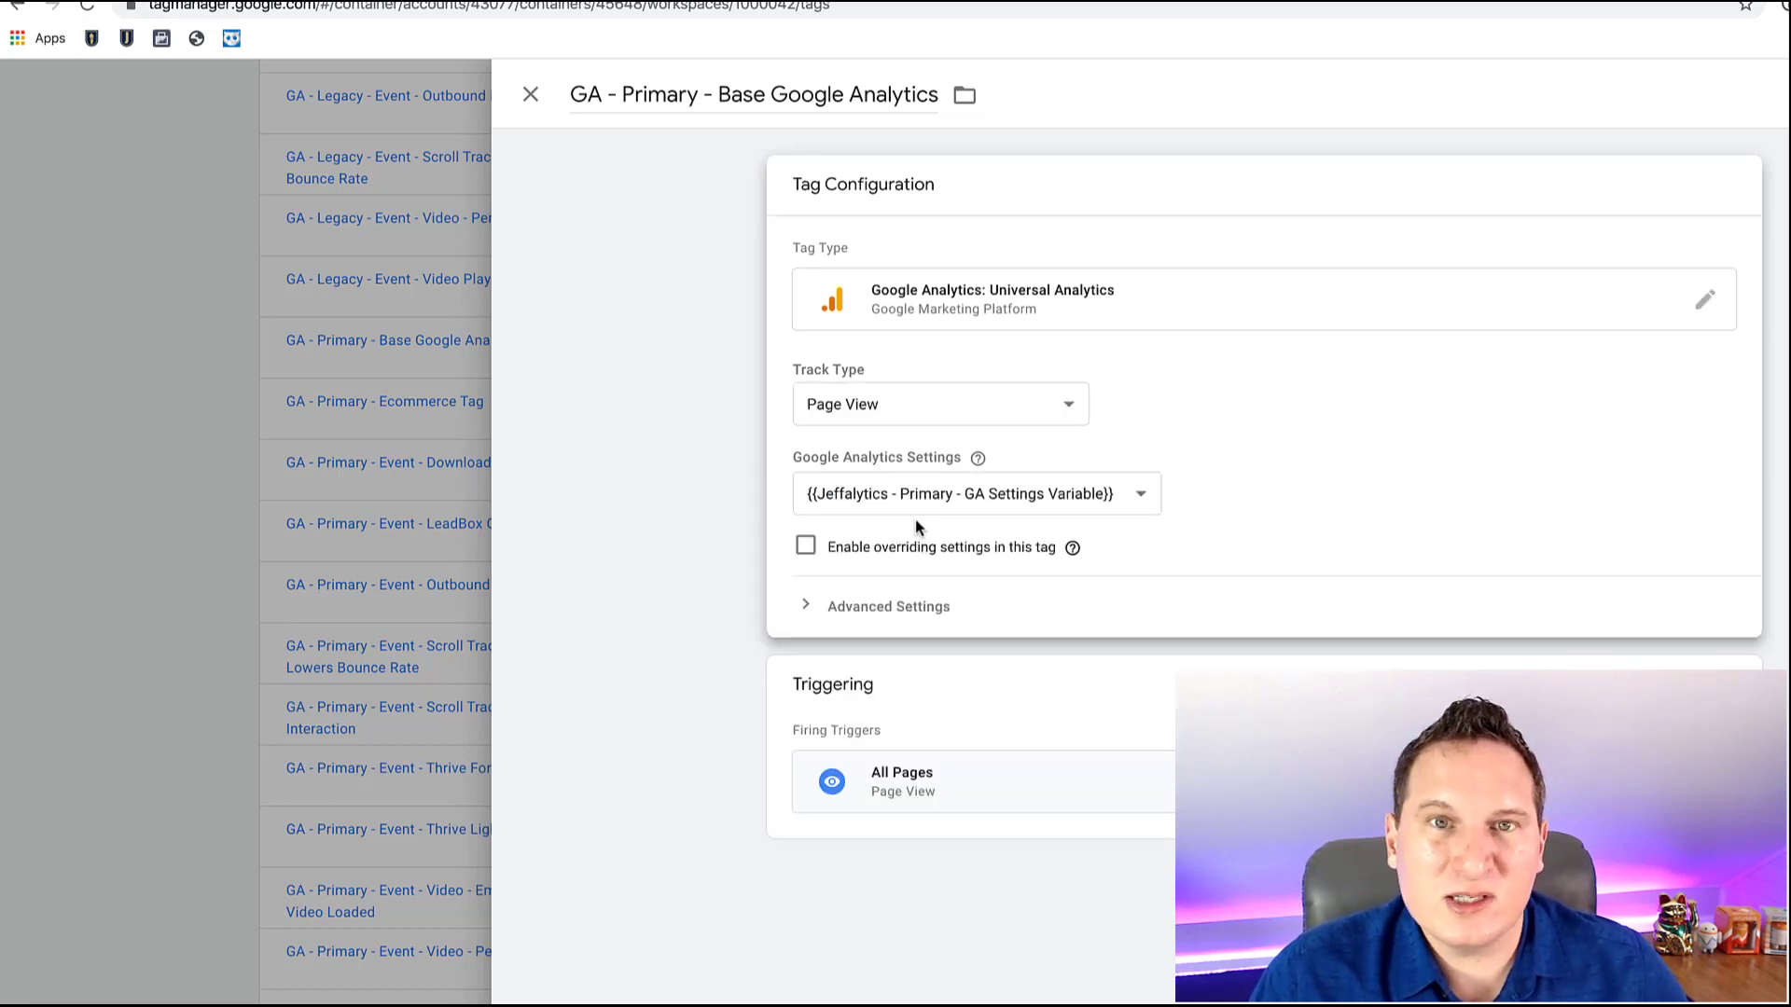
click(952, 497)
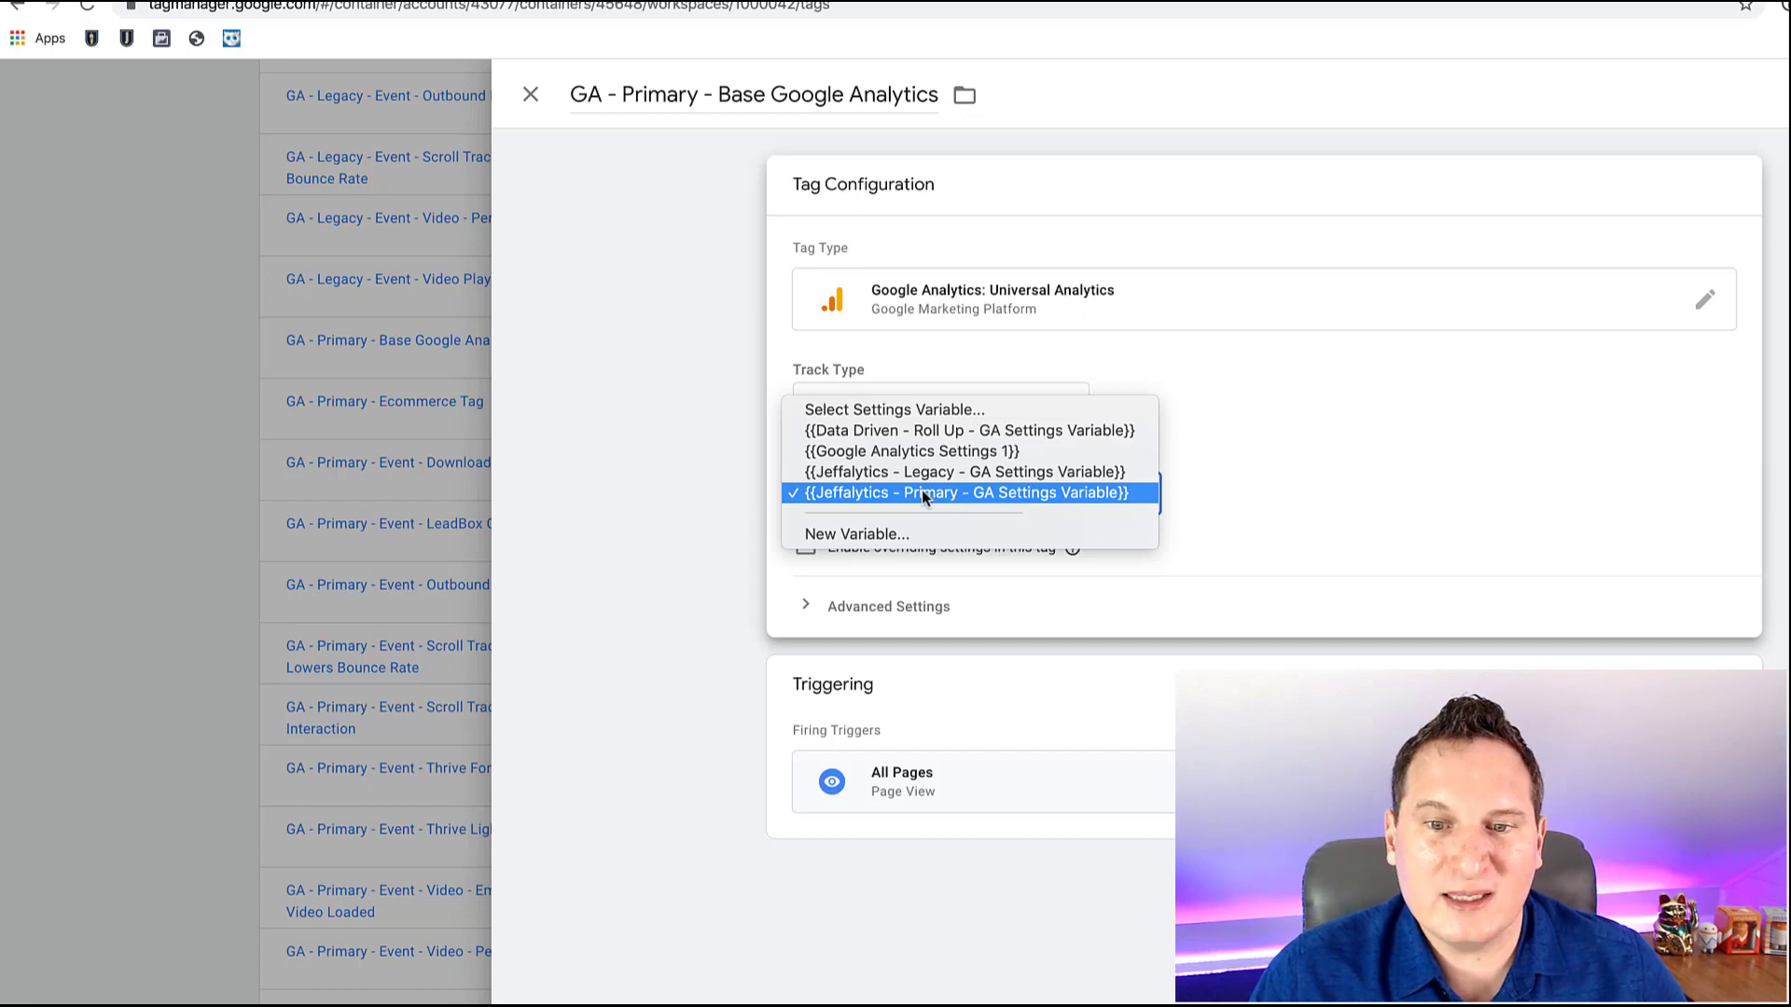
click(1280, 490)
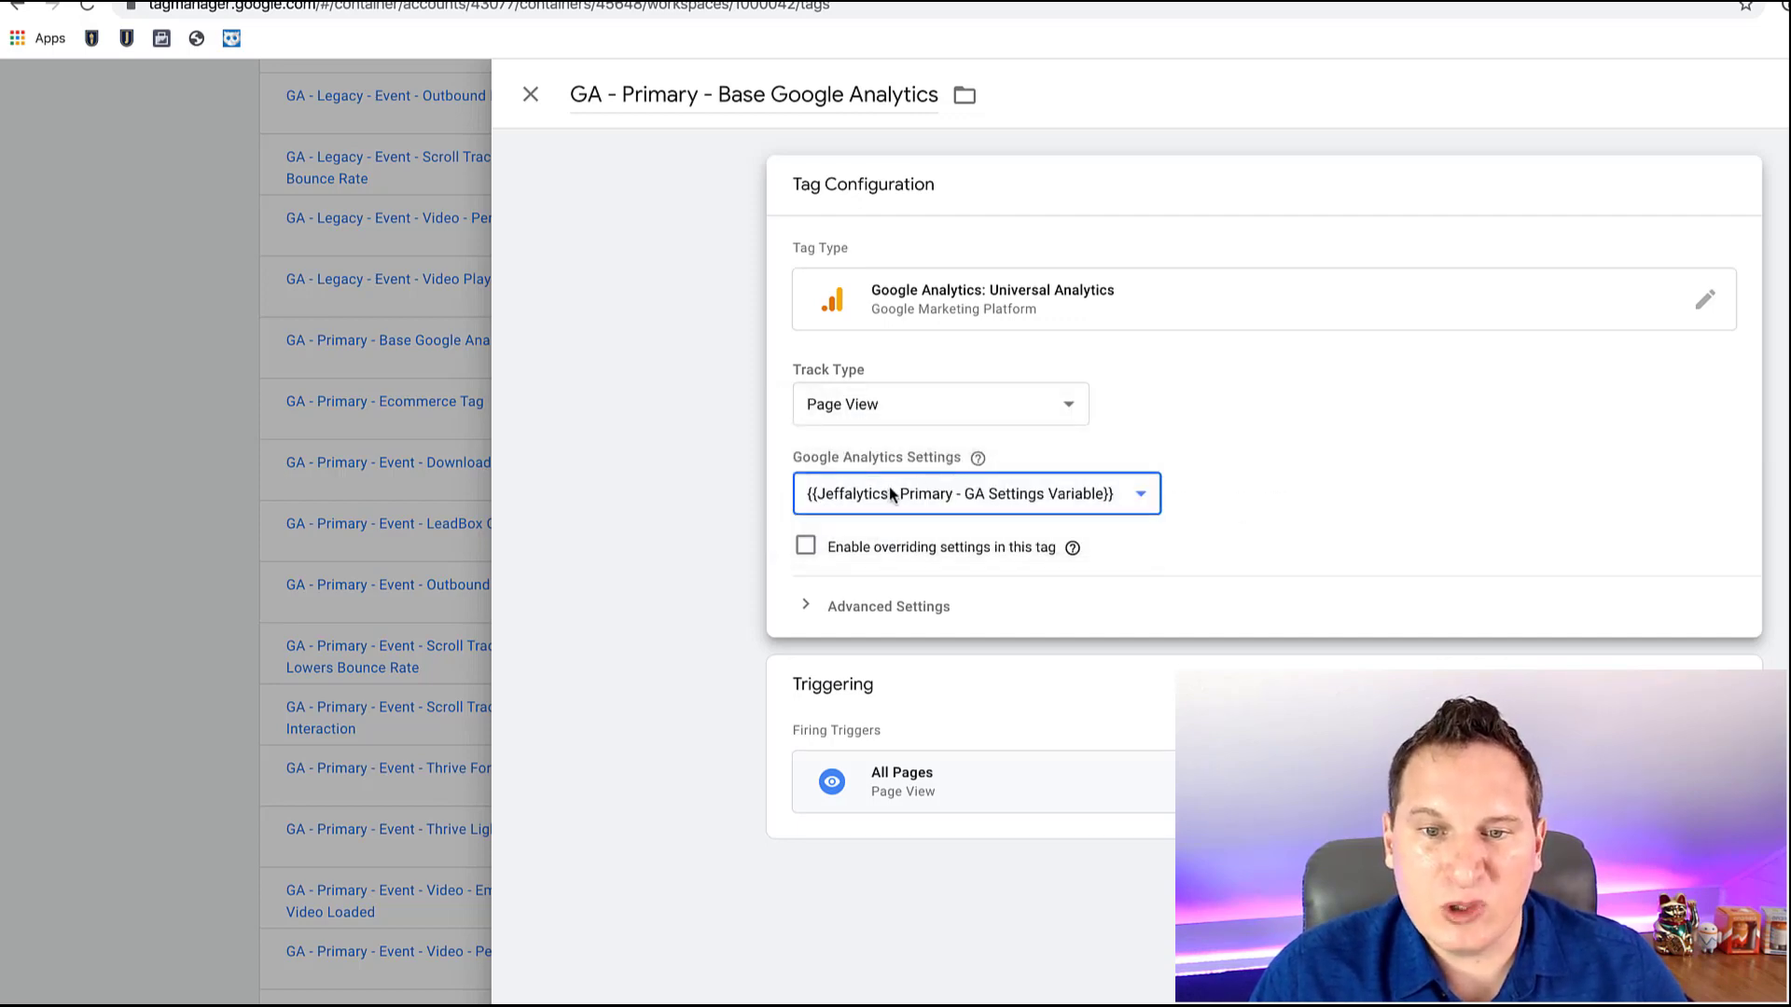
click(977, 460)
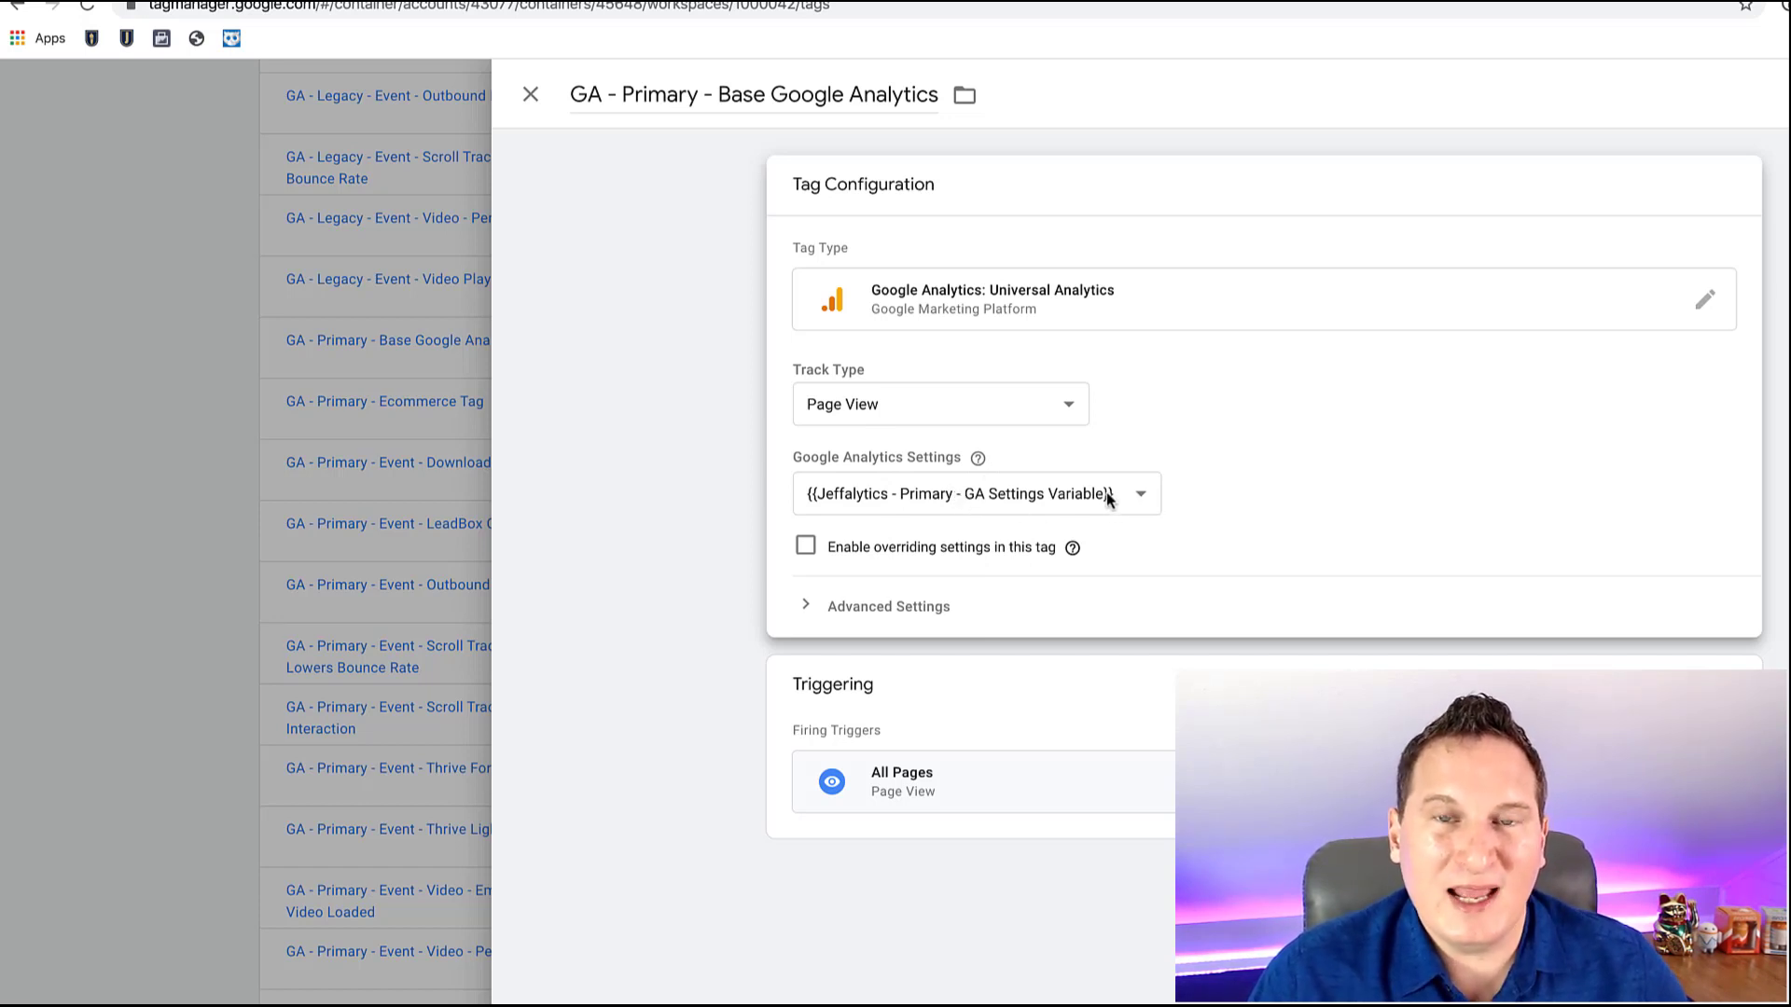
click(888, 509)
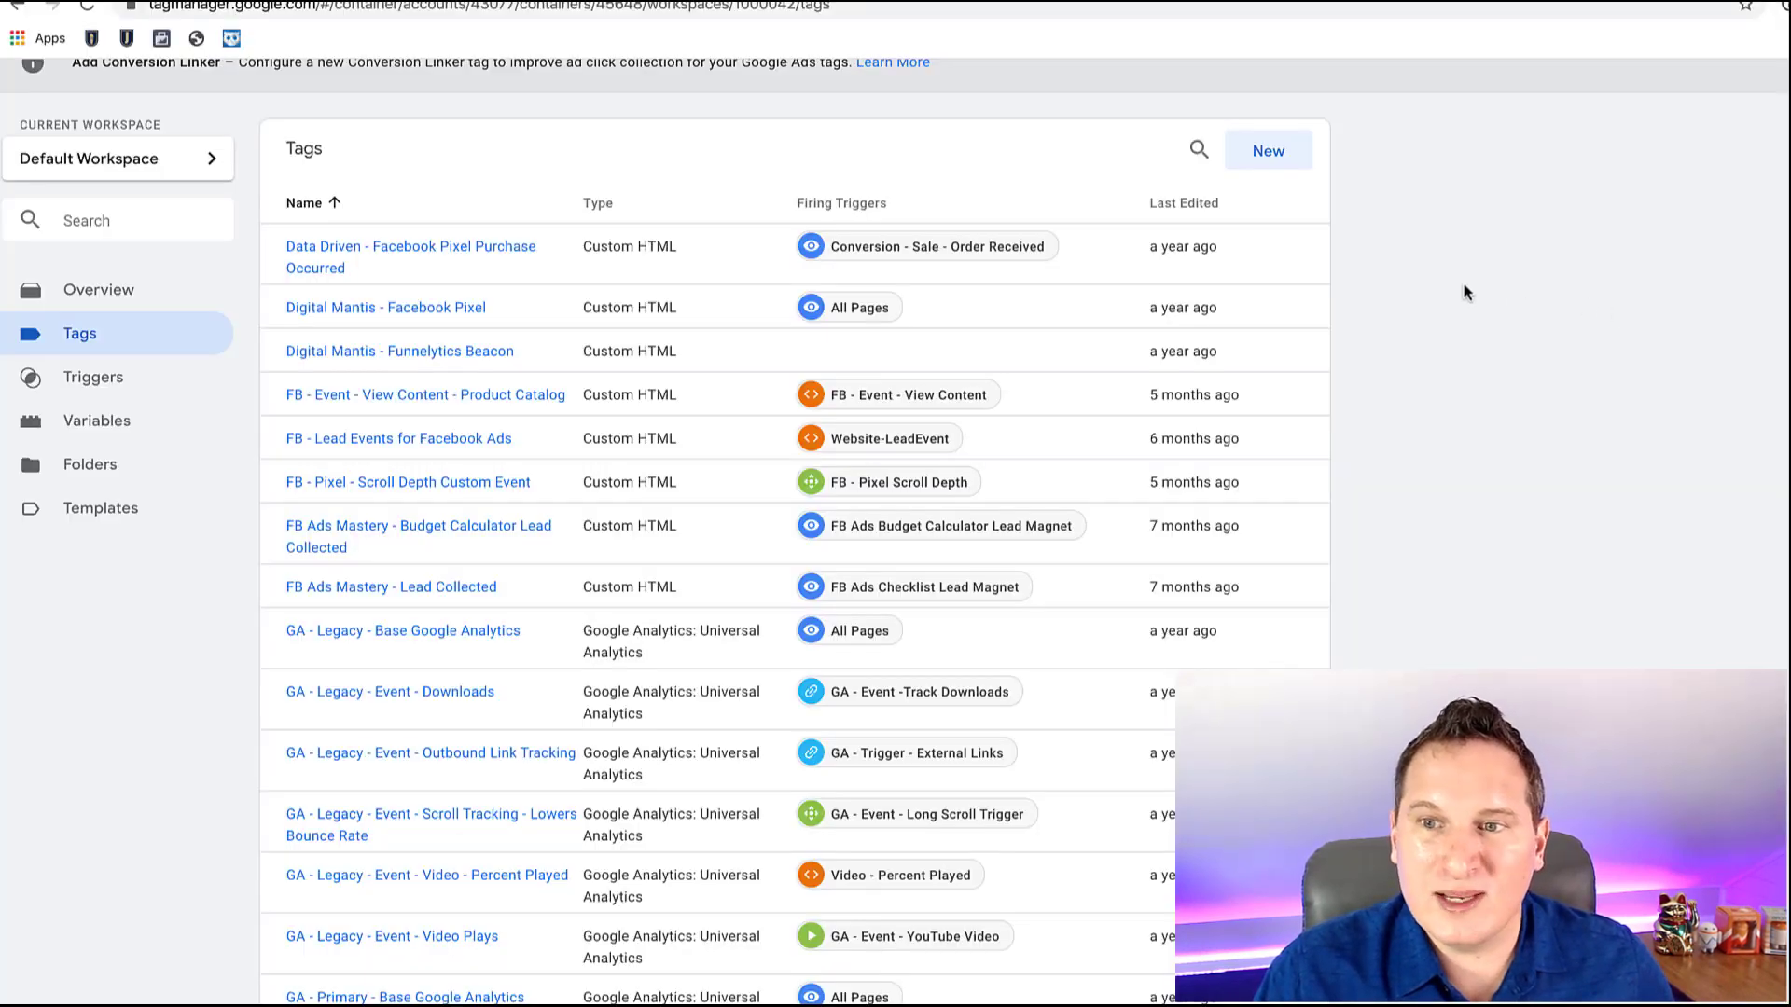
Start a new tag and look over the available tag types
click(1279, 158)
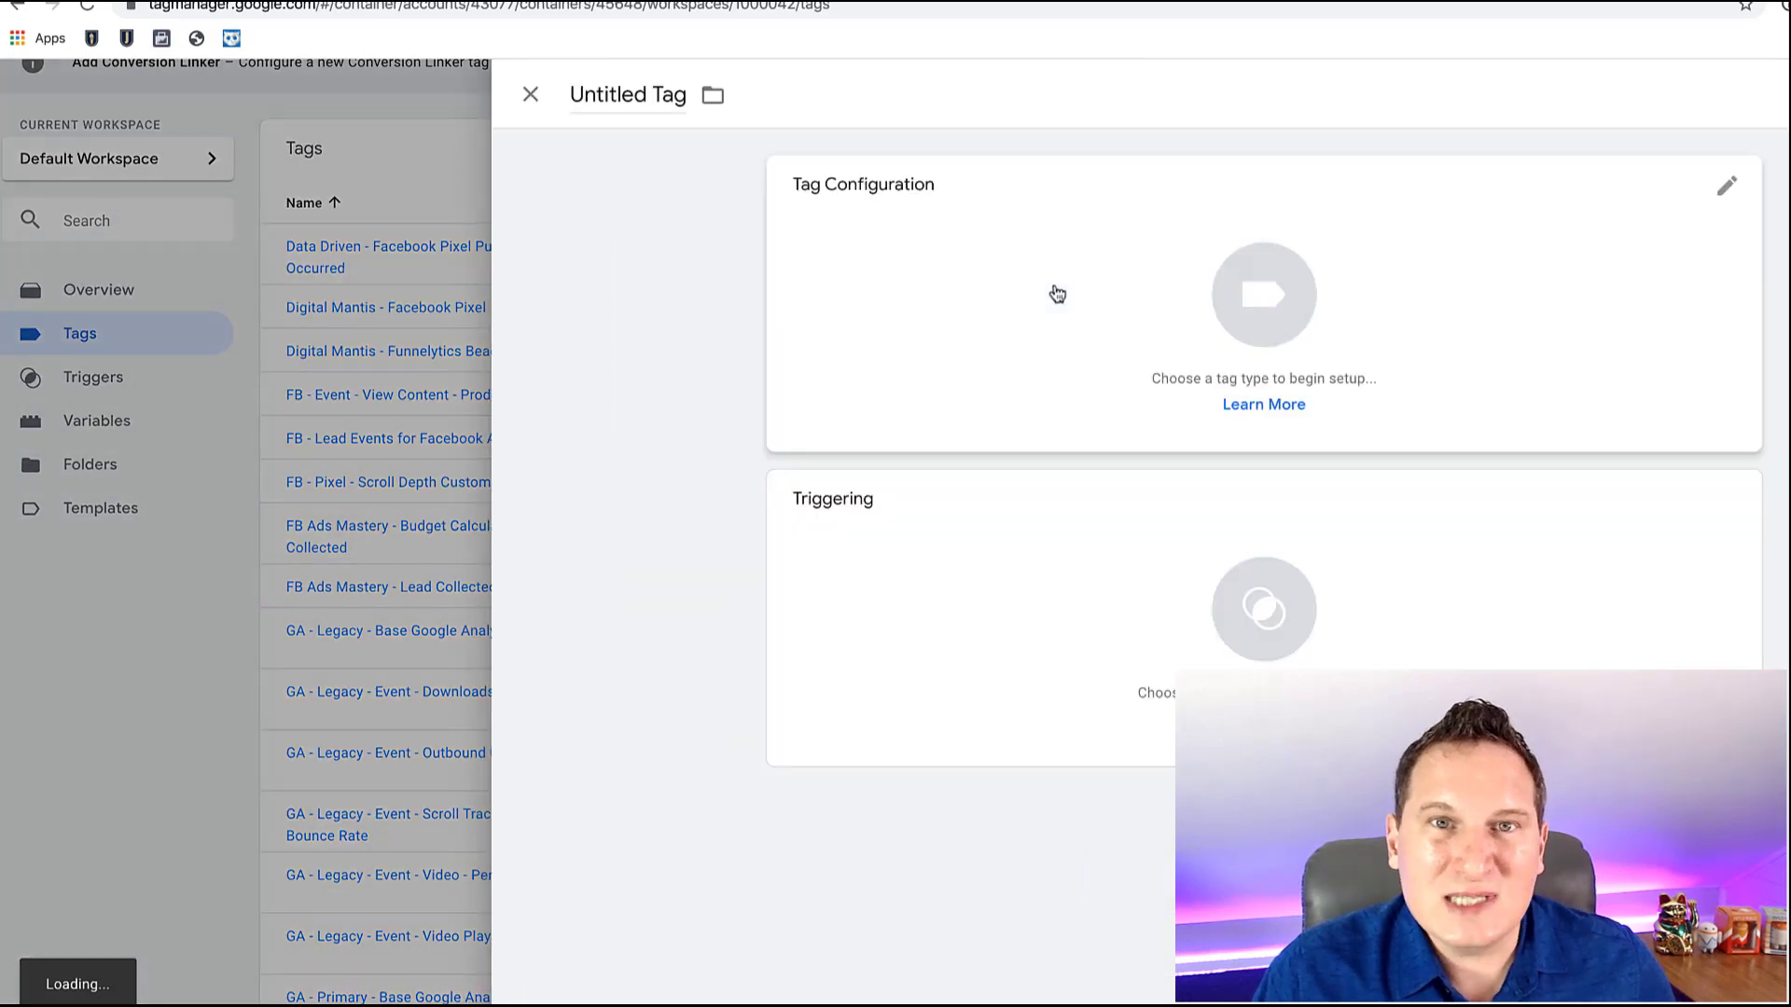
click(1264, 303)
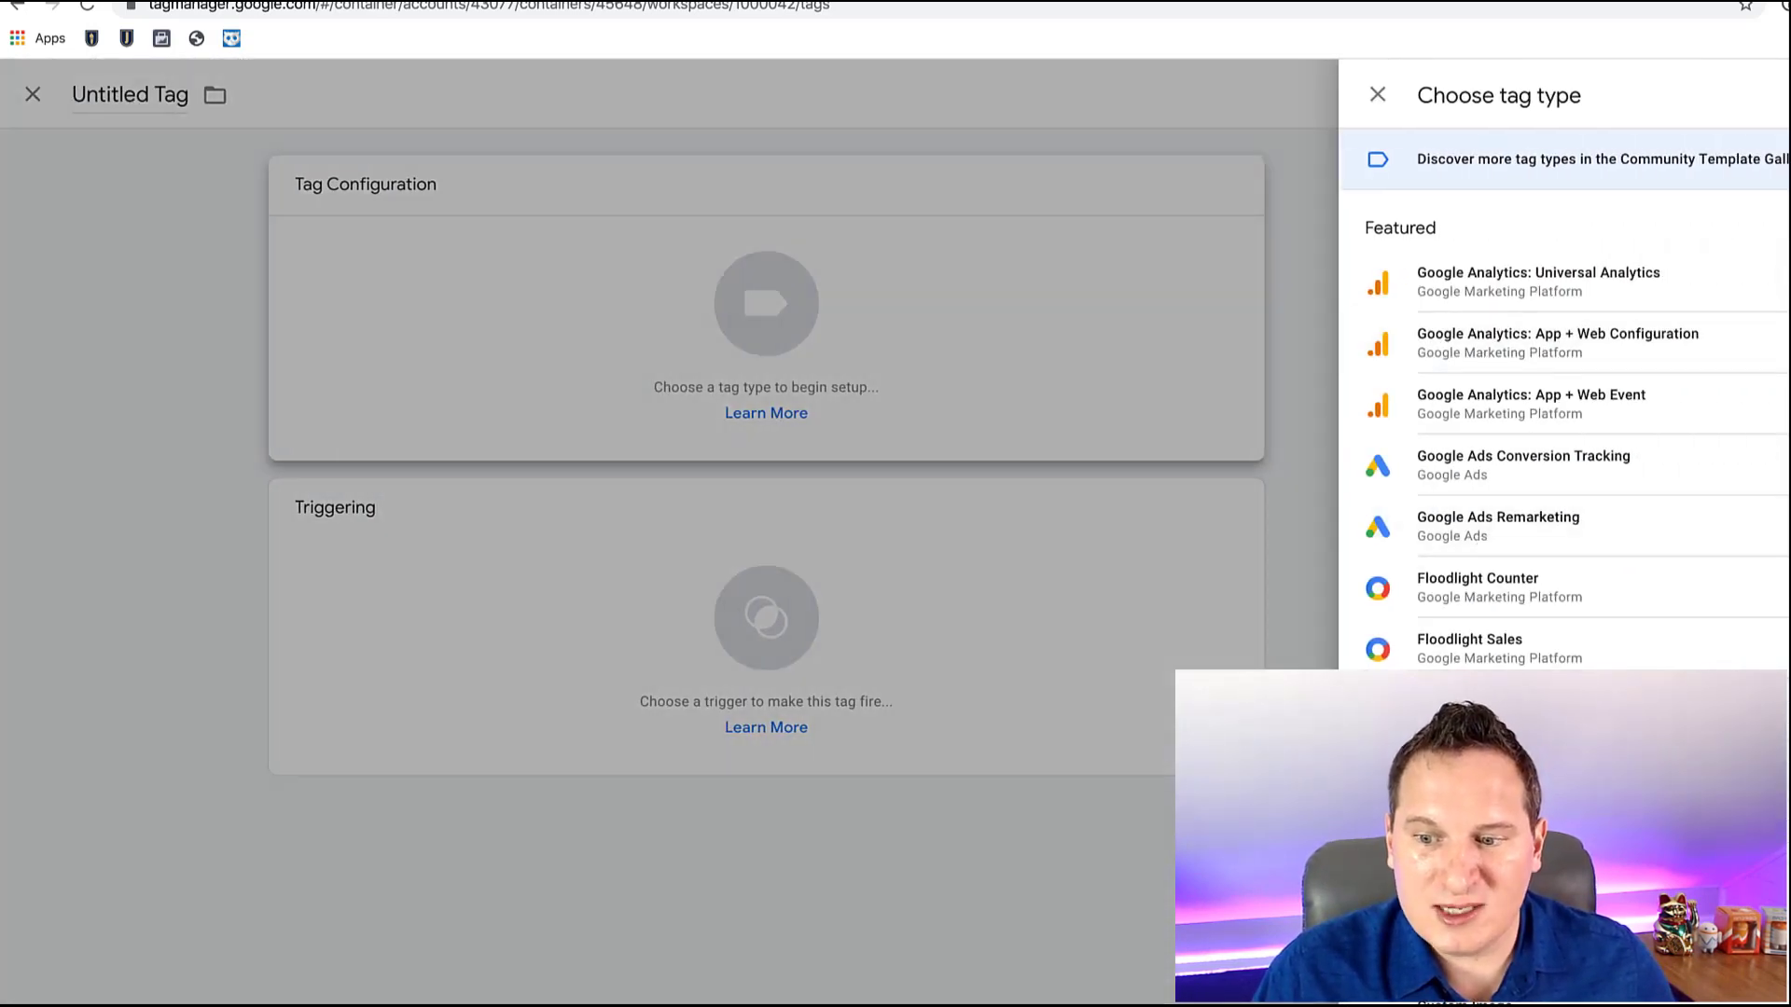
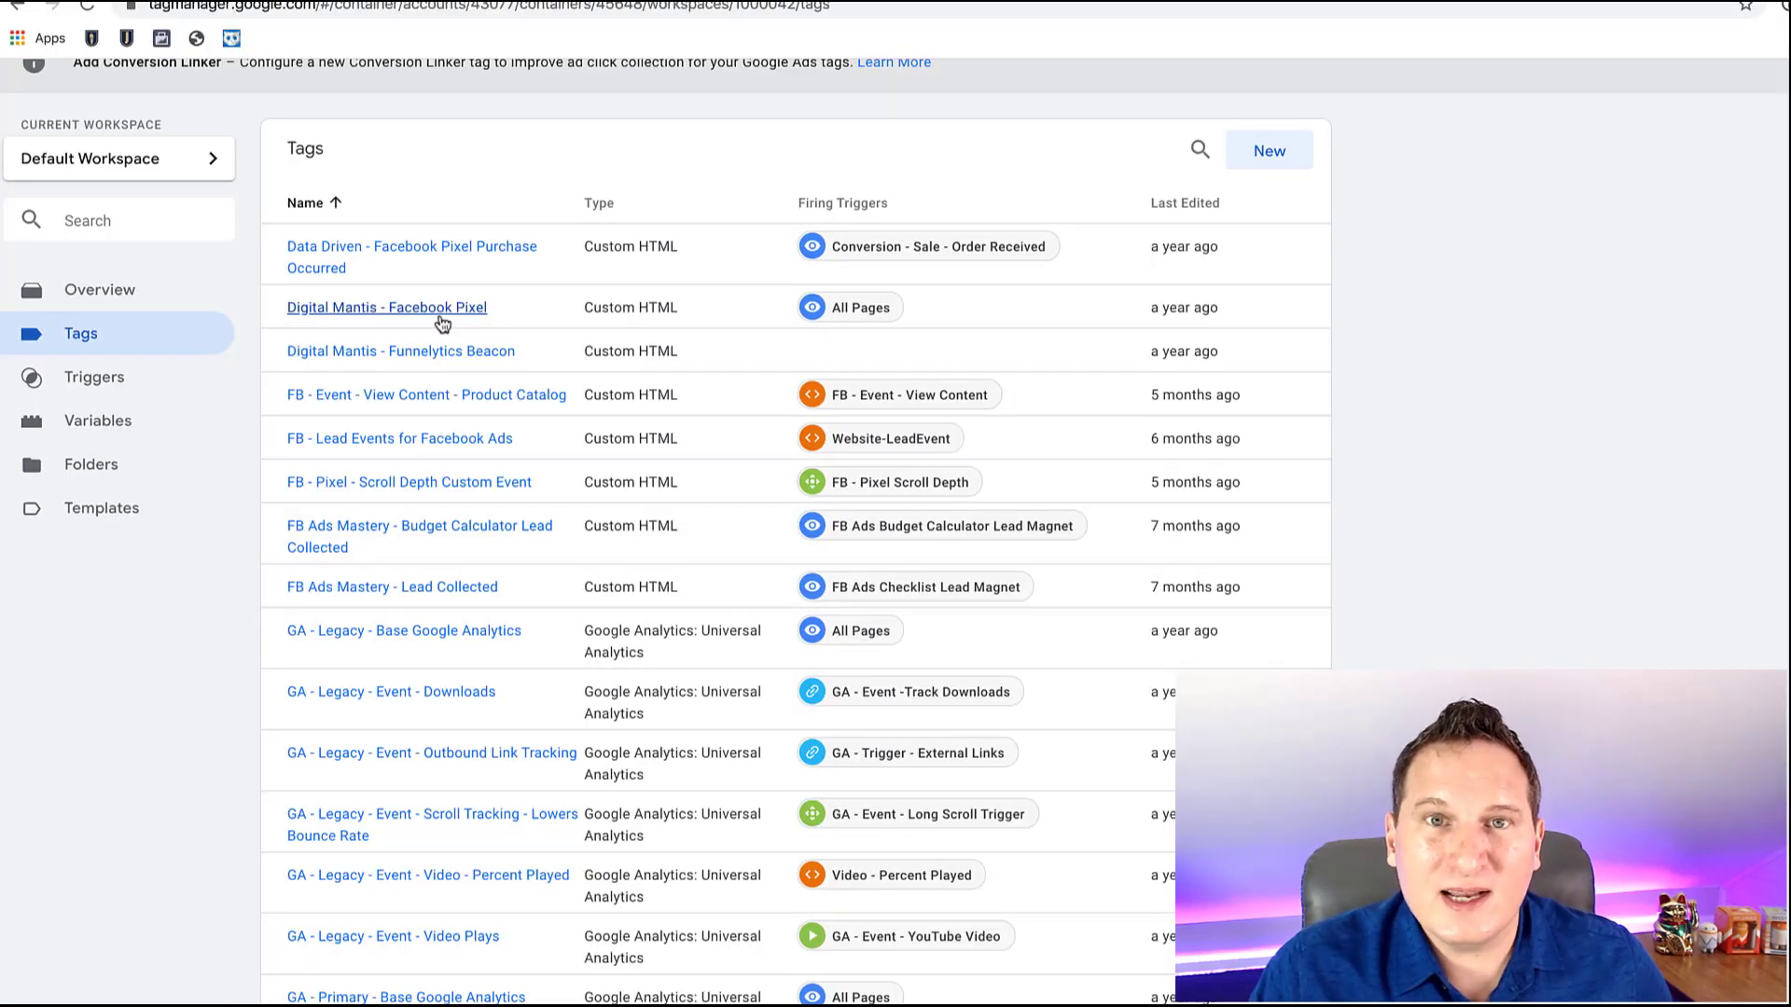
Open the Digital Mantis - Facebook Pixel tag and review its custom HTML code and firing triggers
click(440, 317)
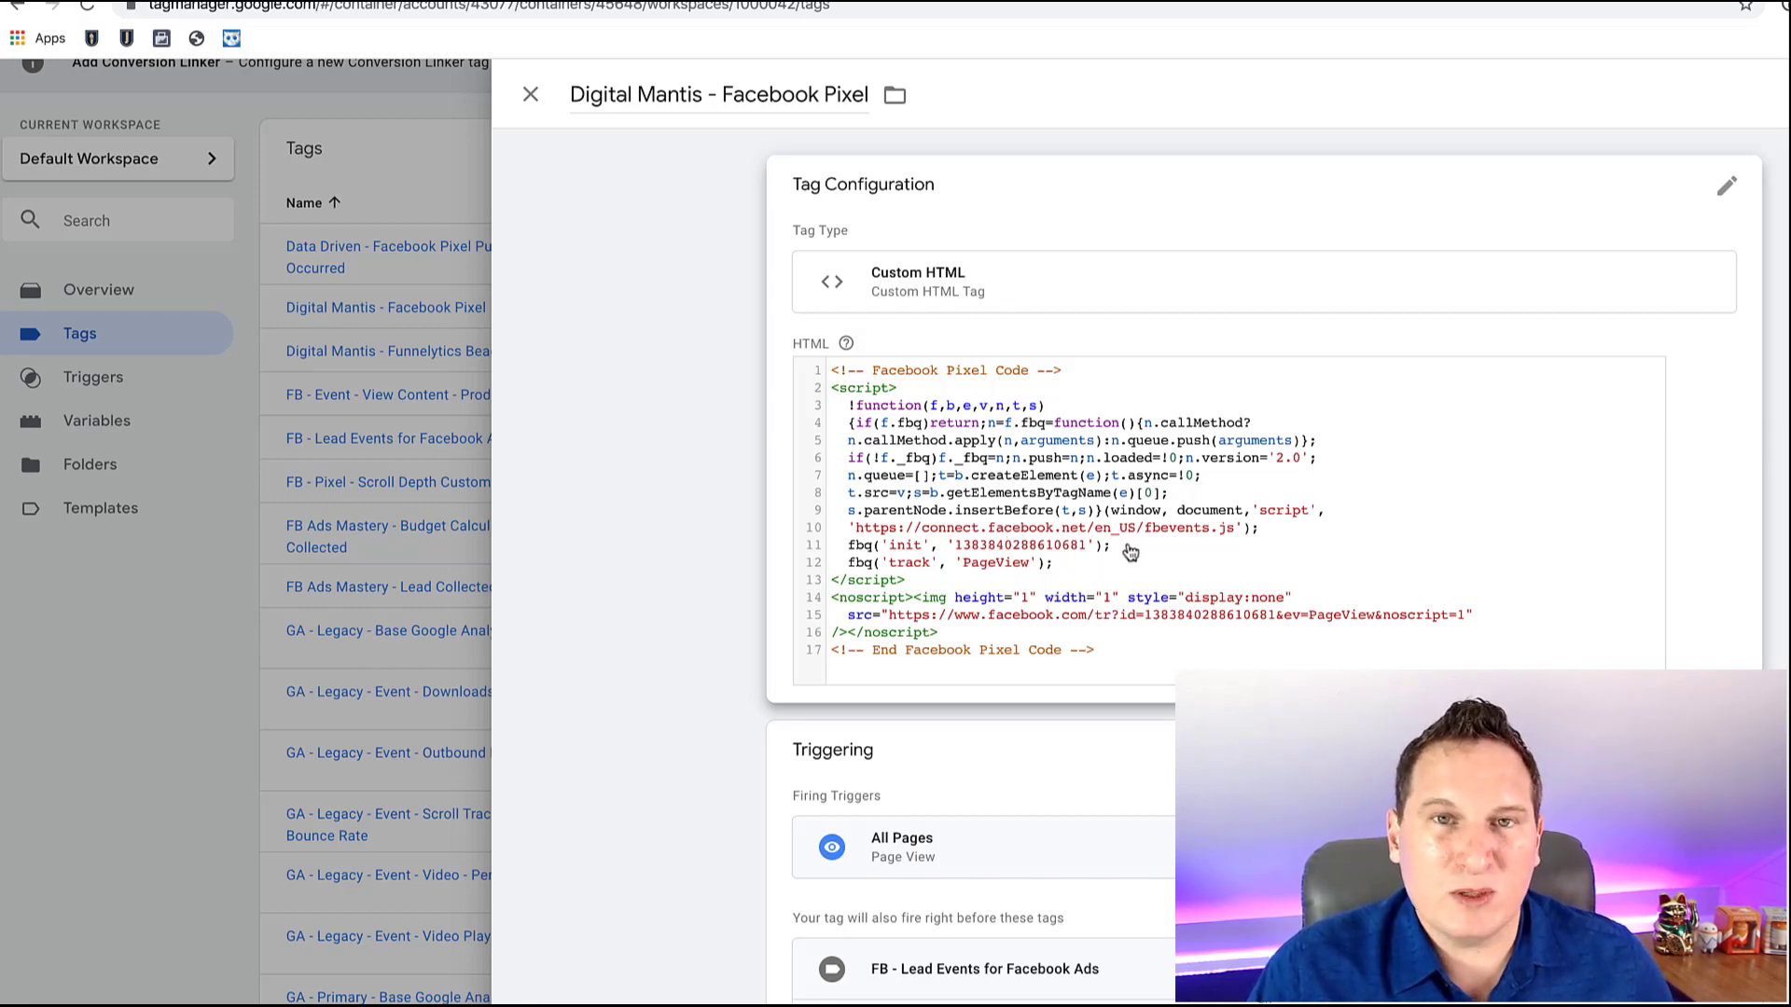
scroll(1091, 633, down, 2)
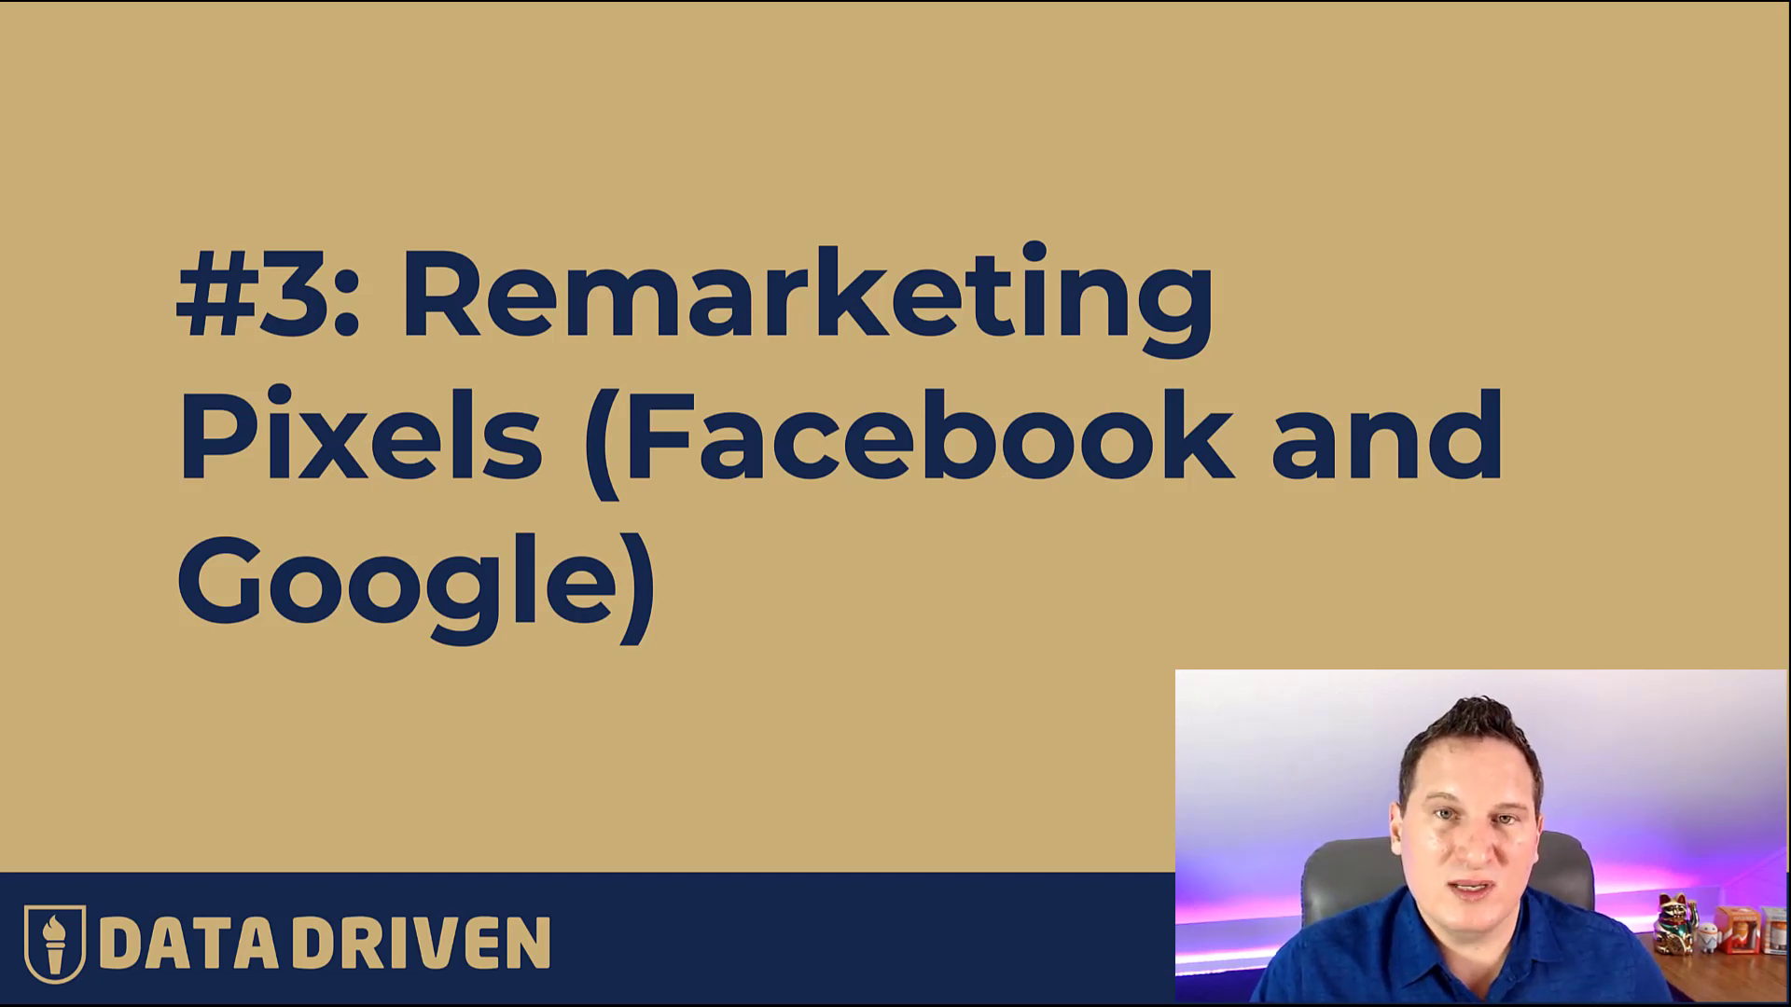
key(Right)
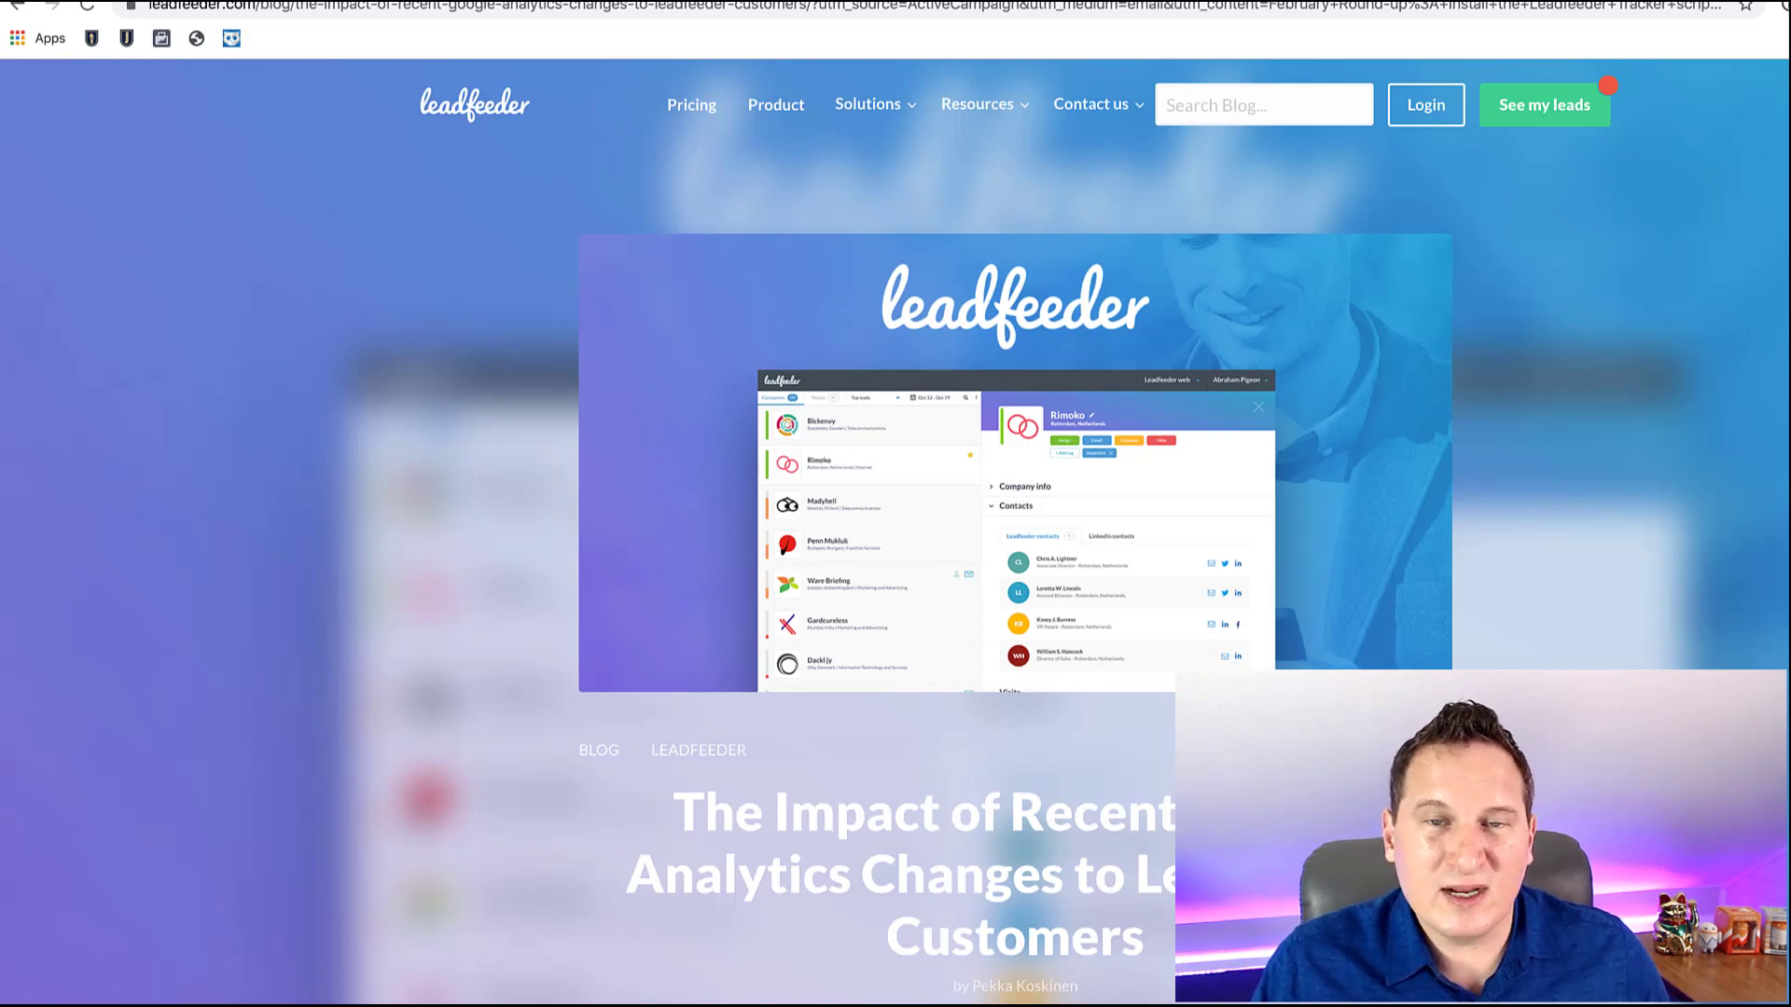
Read the Leadfeeder article on the Google Analytics changes through to the Leadfeeder Tracker installation steps
scroll(1620, 597, down, 5)
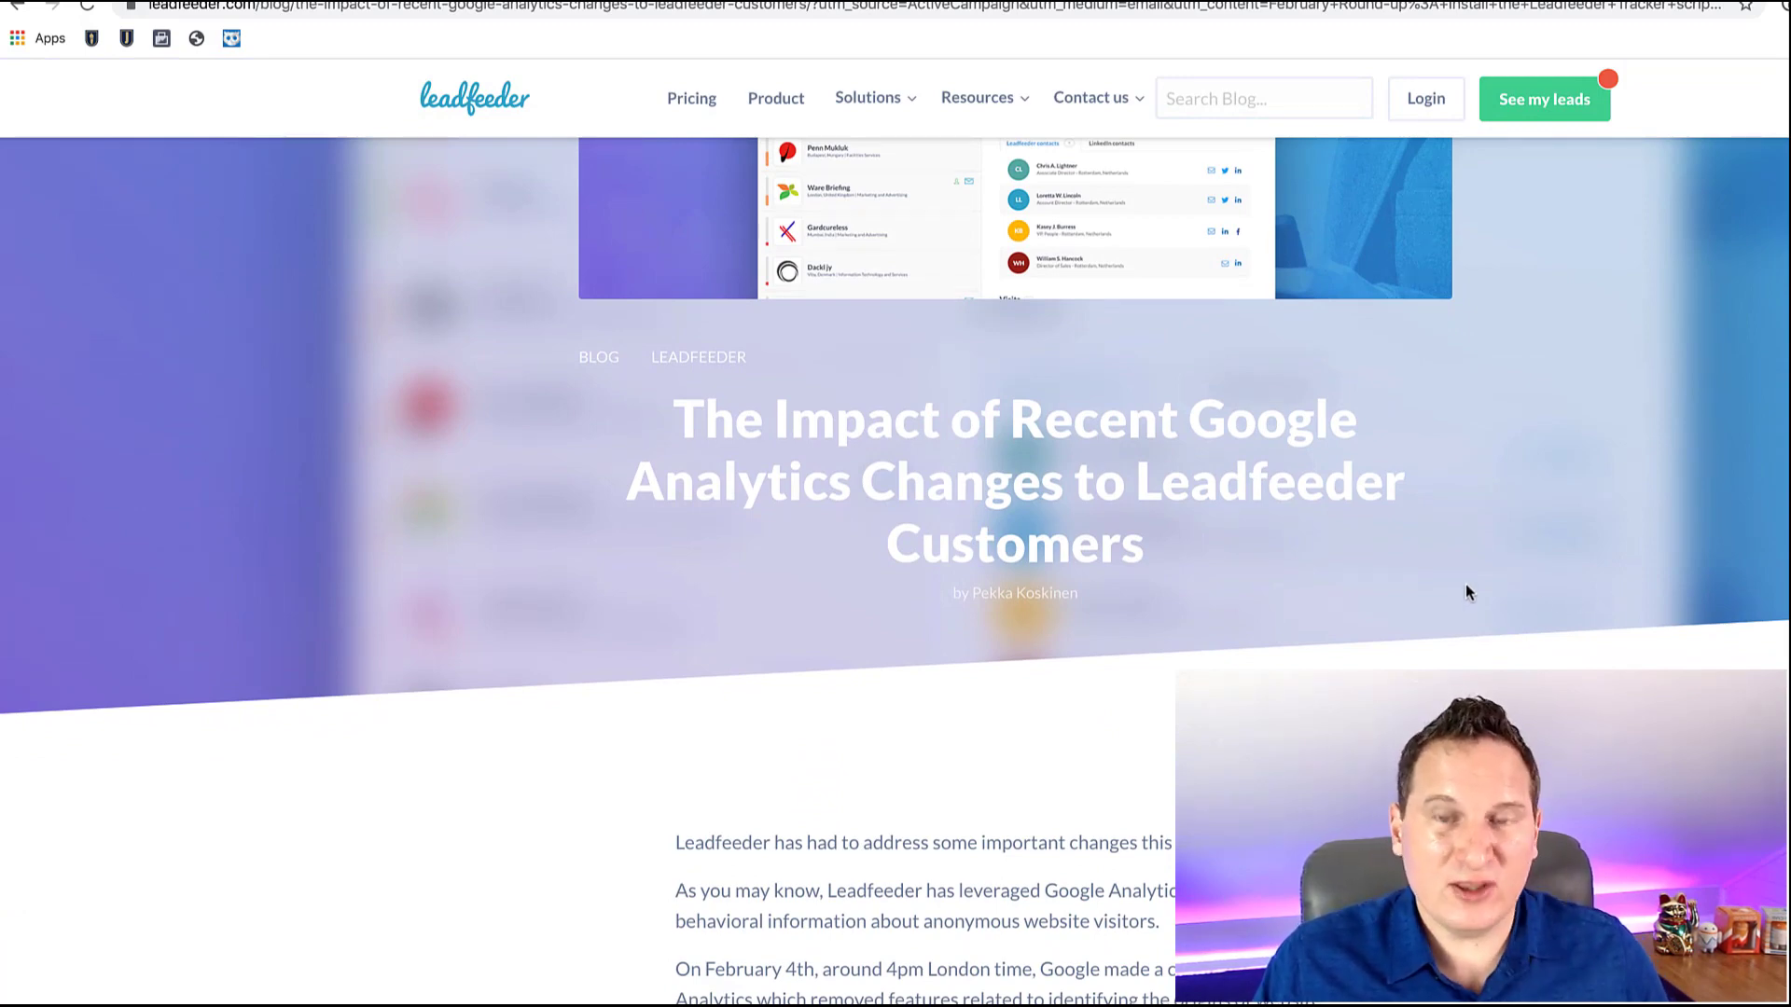
scroll(1466, 593, down, 5)
scroll(1466, 581, up, 8)
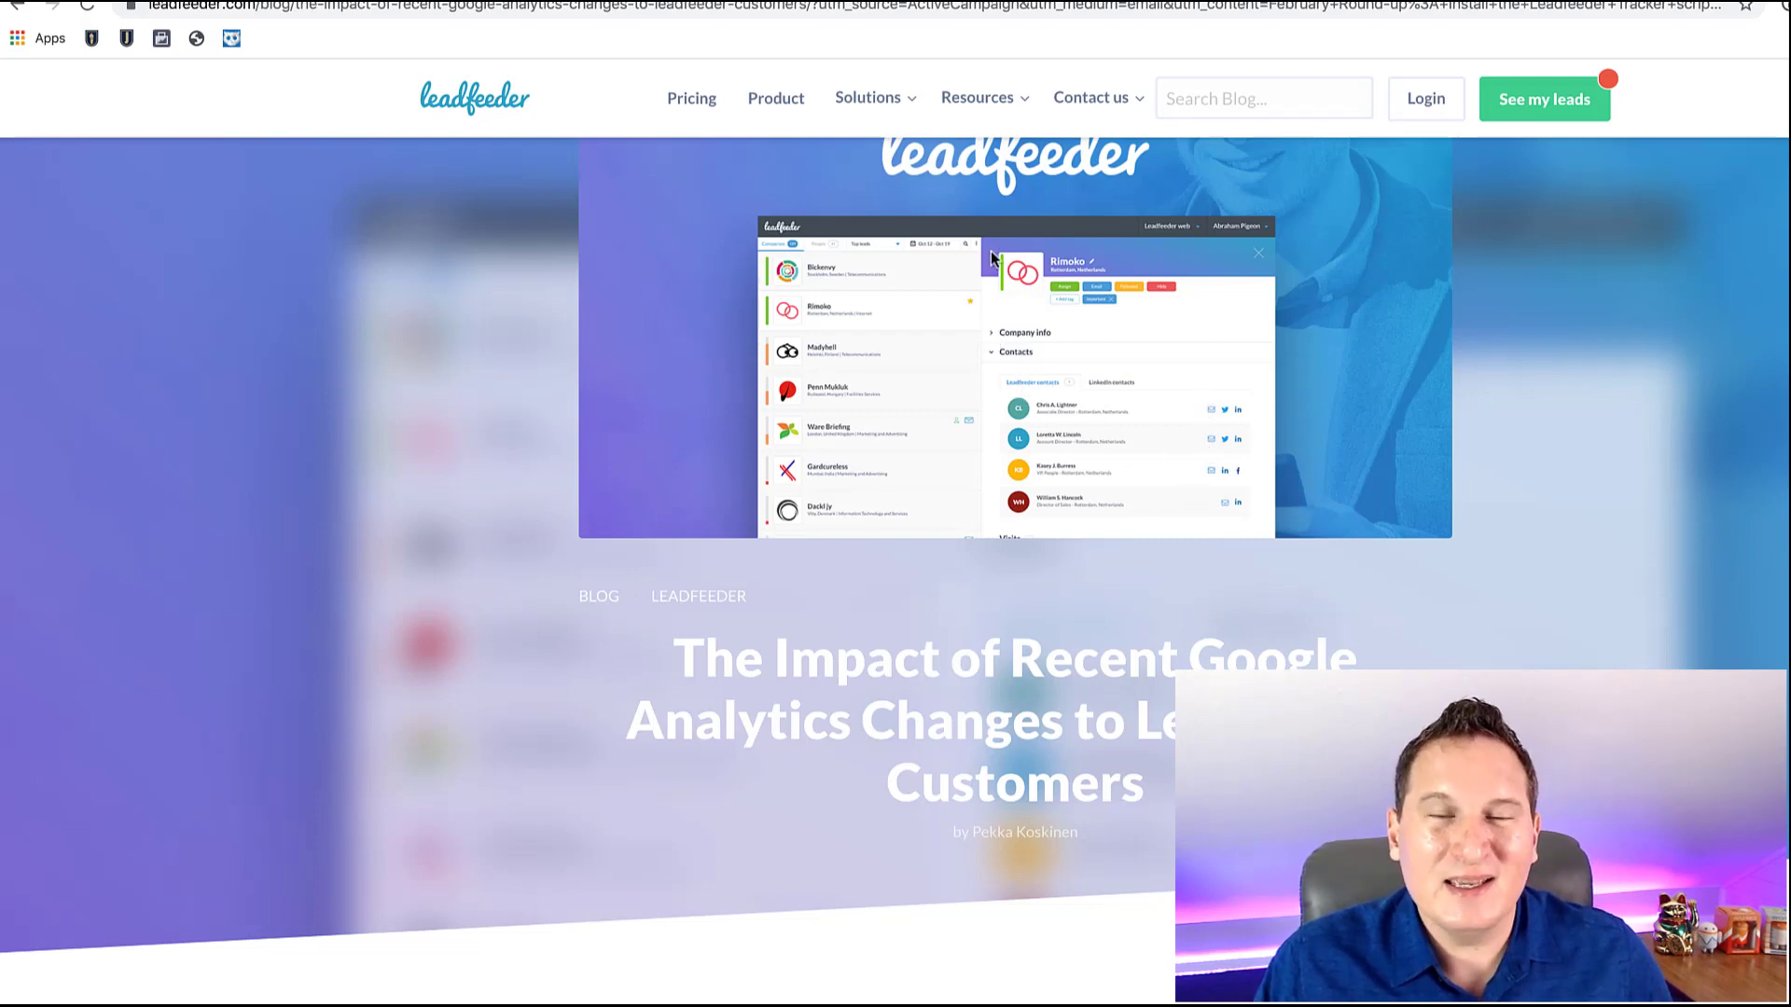
scroll(1049, 386, down, 15)
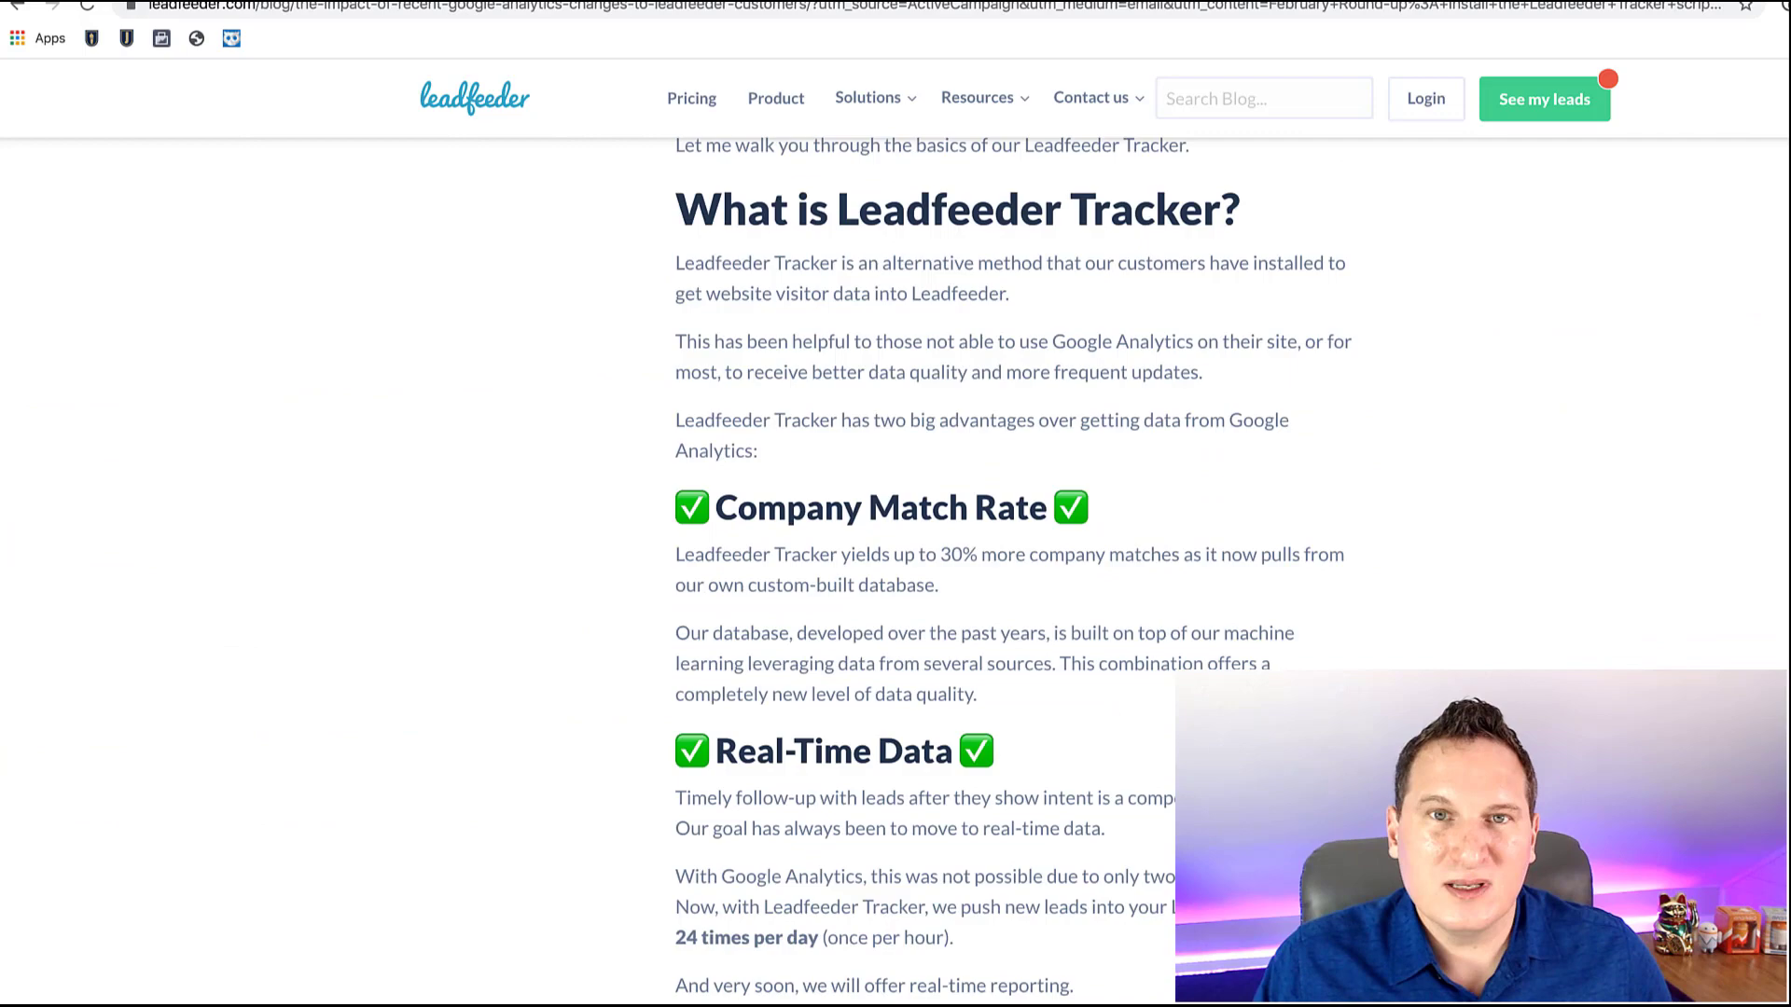
scroll(963, 205, down, 15)
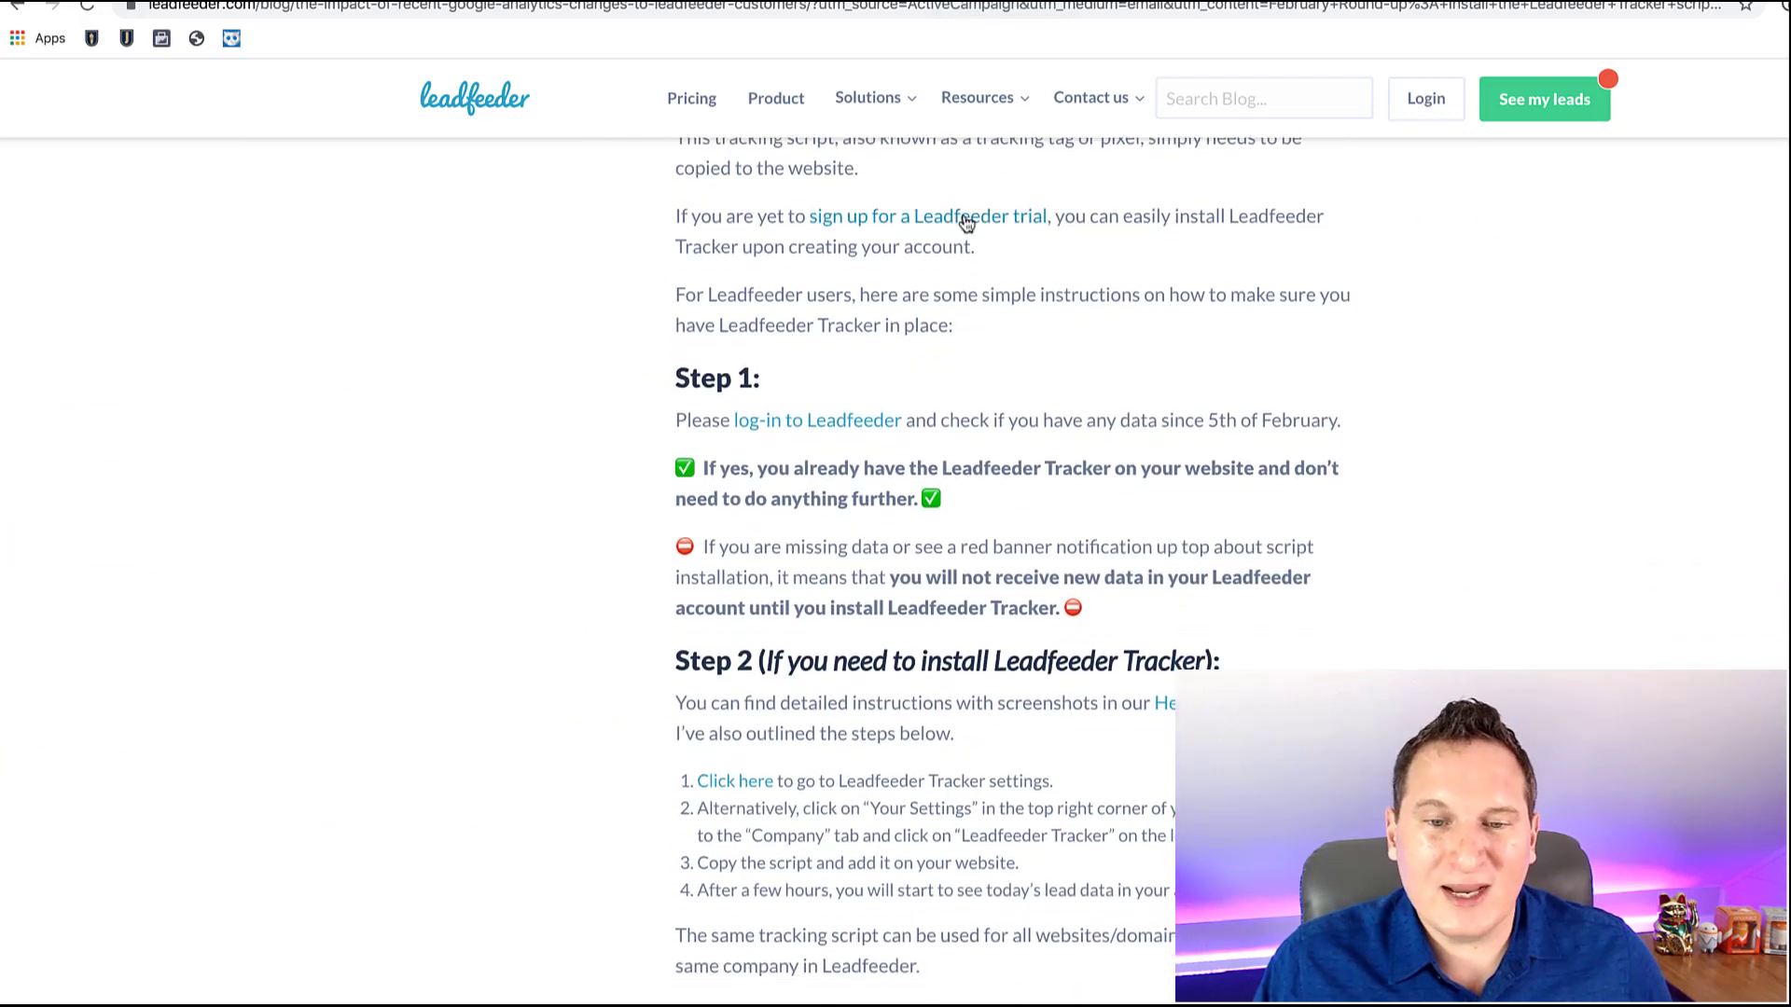
scroll(971, 290, down, 1)
Switch to the Leadfeeder account, open the tracker script setup and copy the Option 1 code snippet to the clipboard
key(ctrl+Tab)
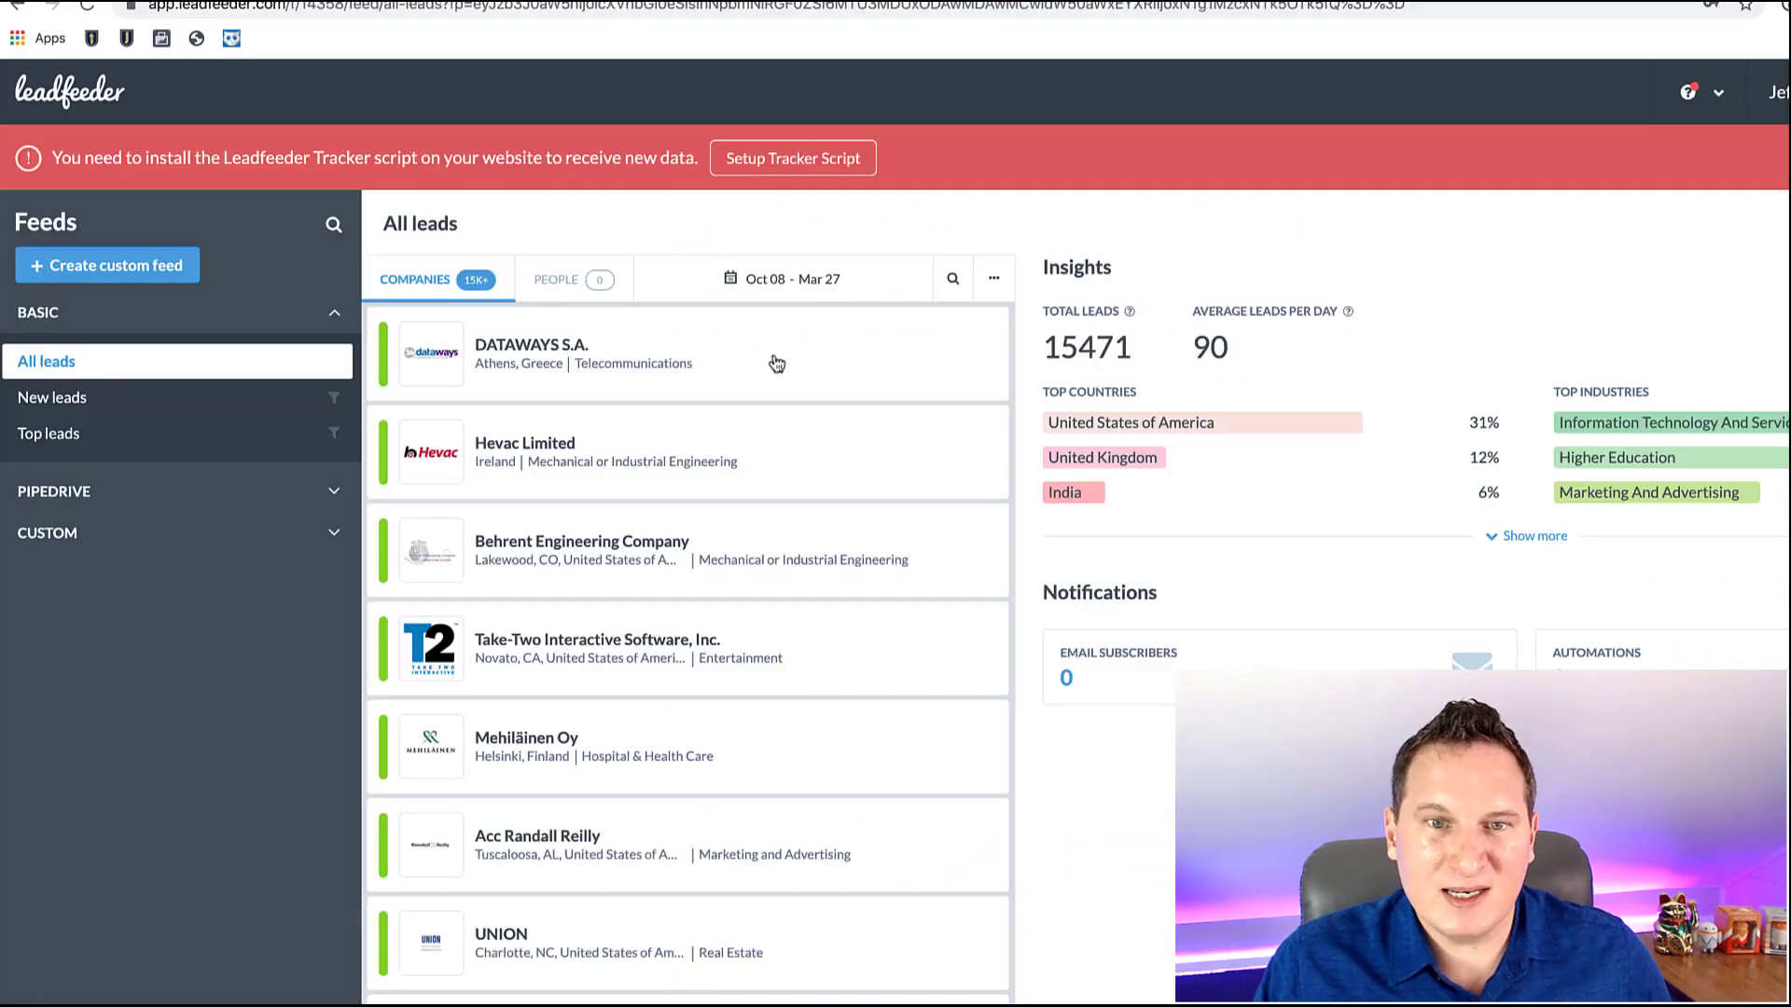
click(792, 158)
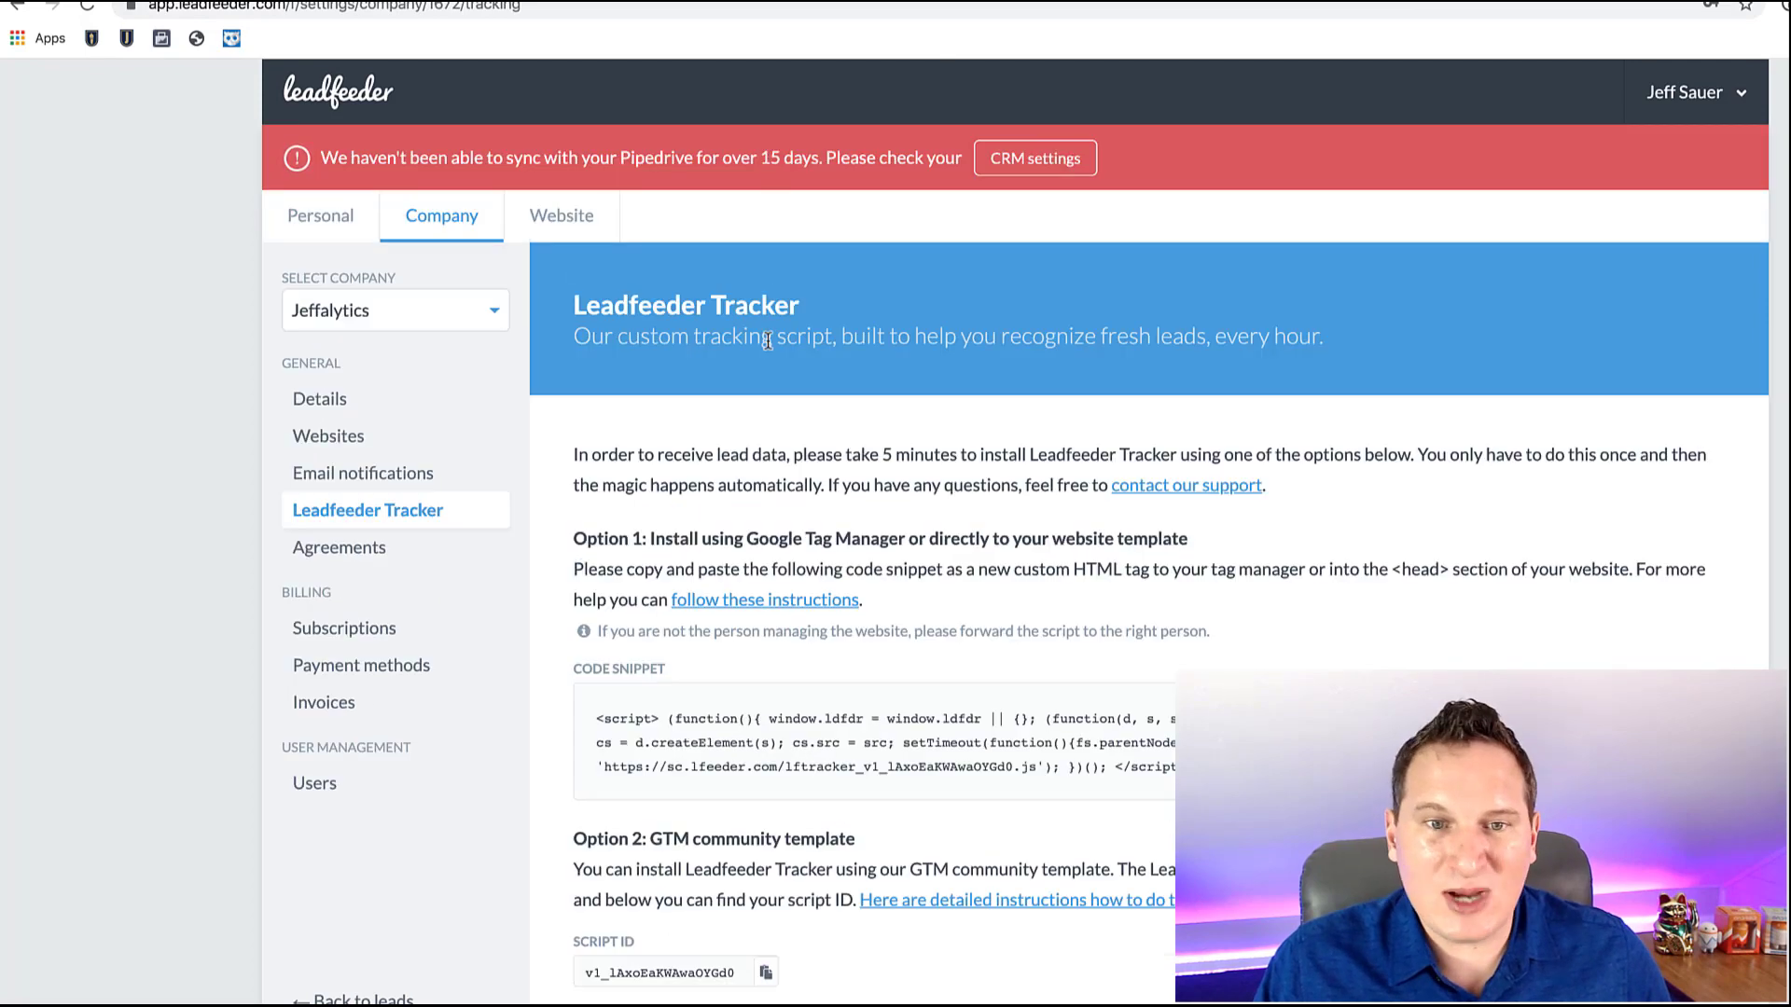
scroll(763, 522, down, 1)
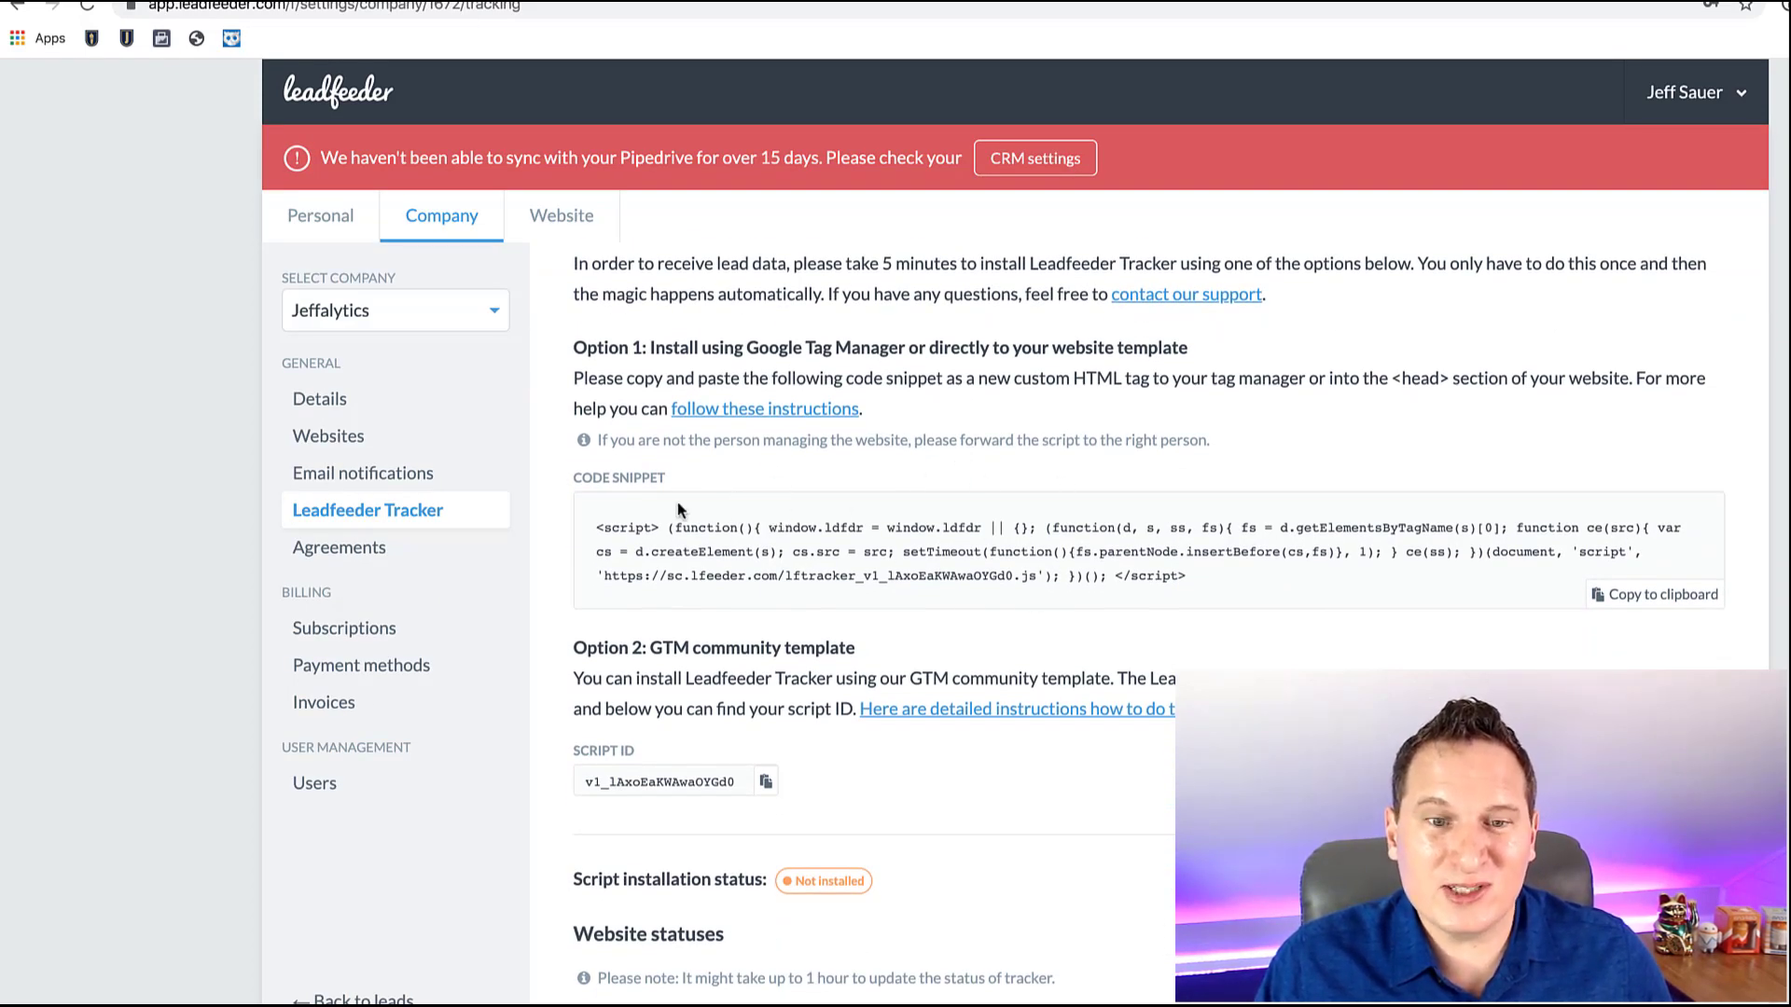
drag(597, 527, 1224, 575)
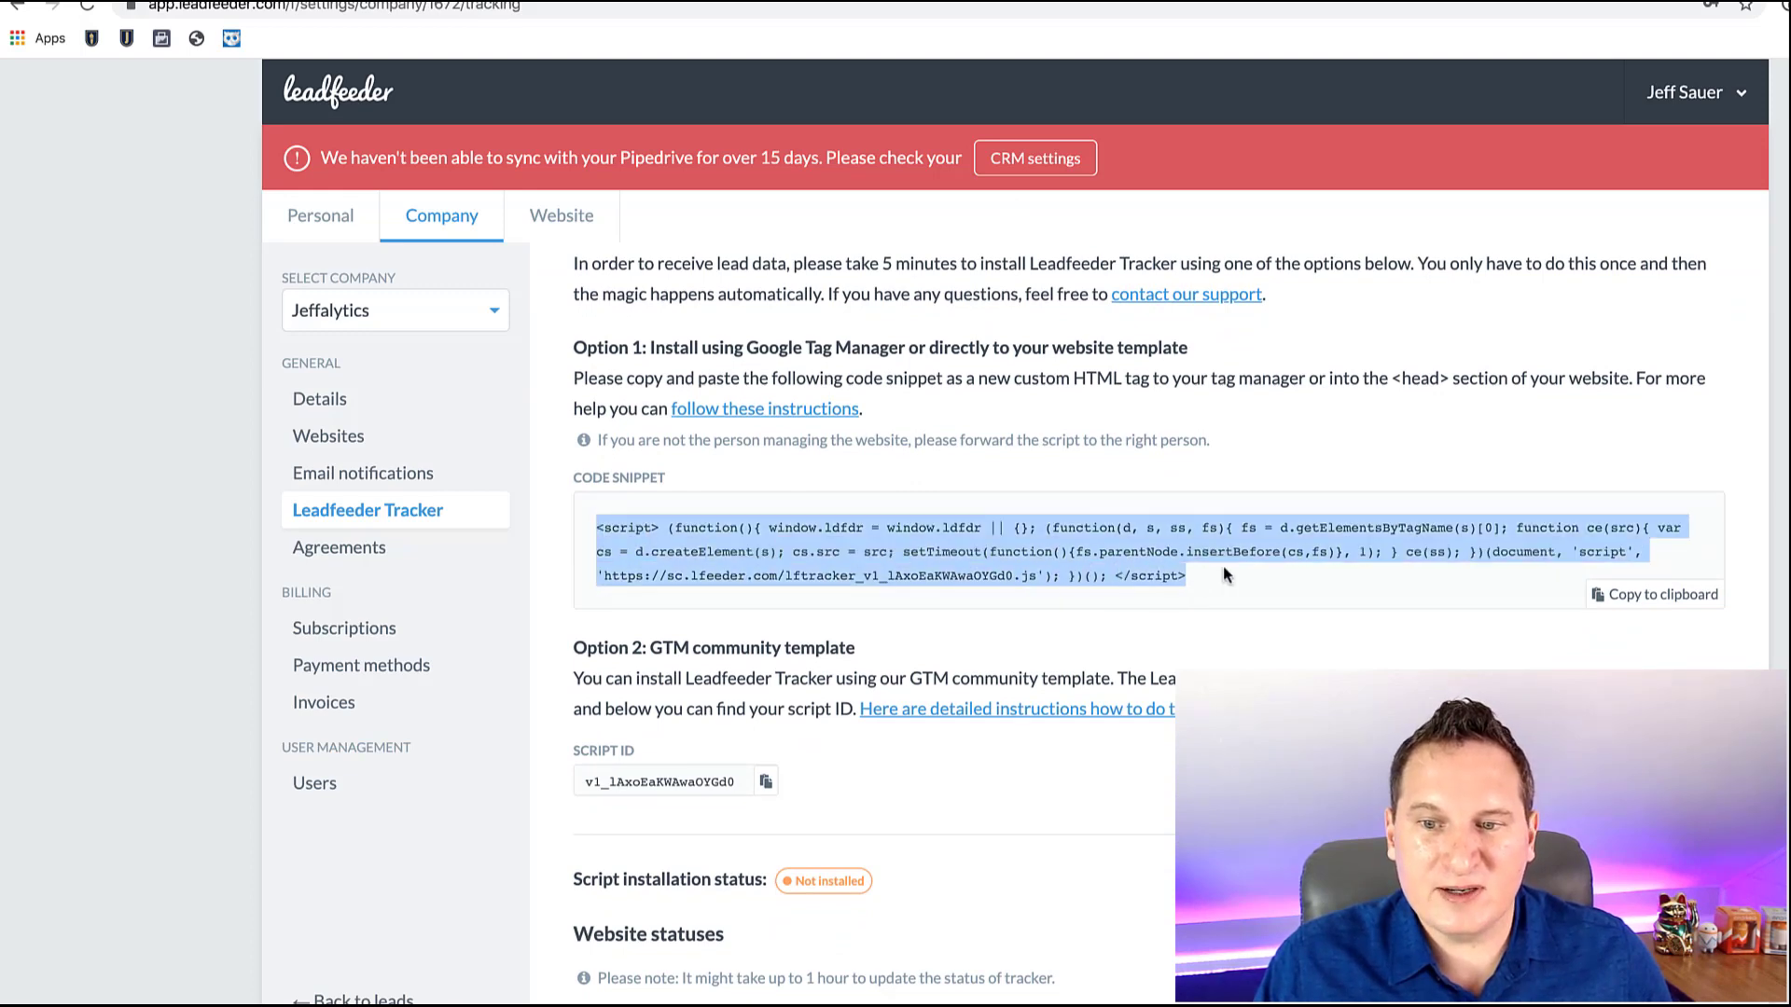
click(1646, 594)
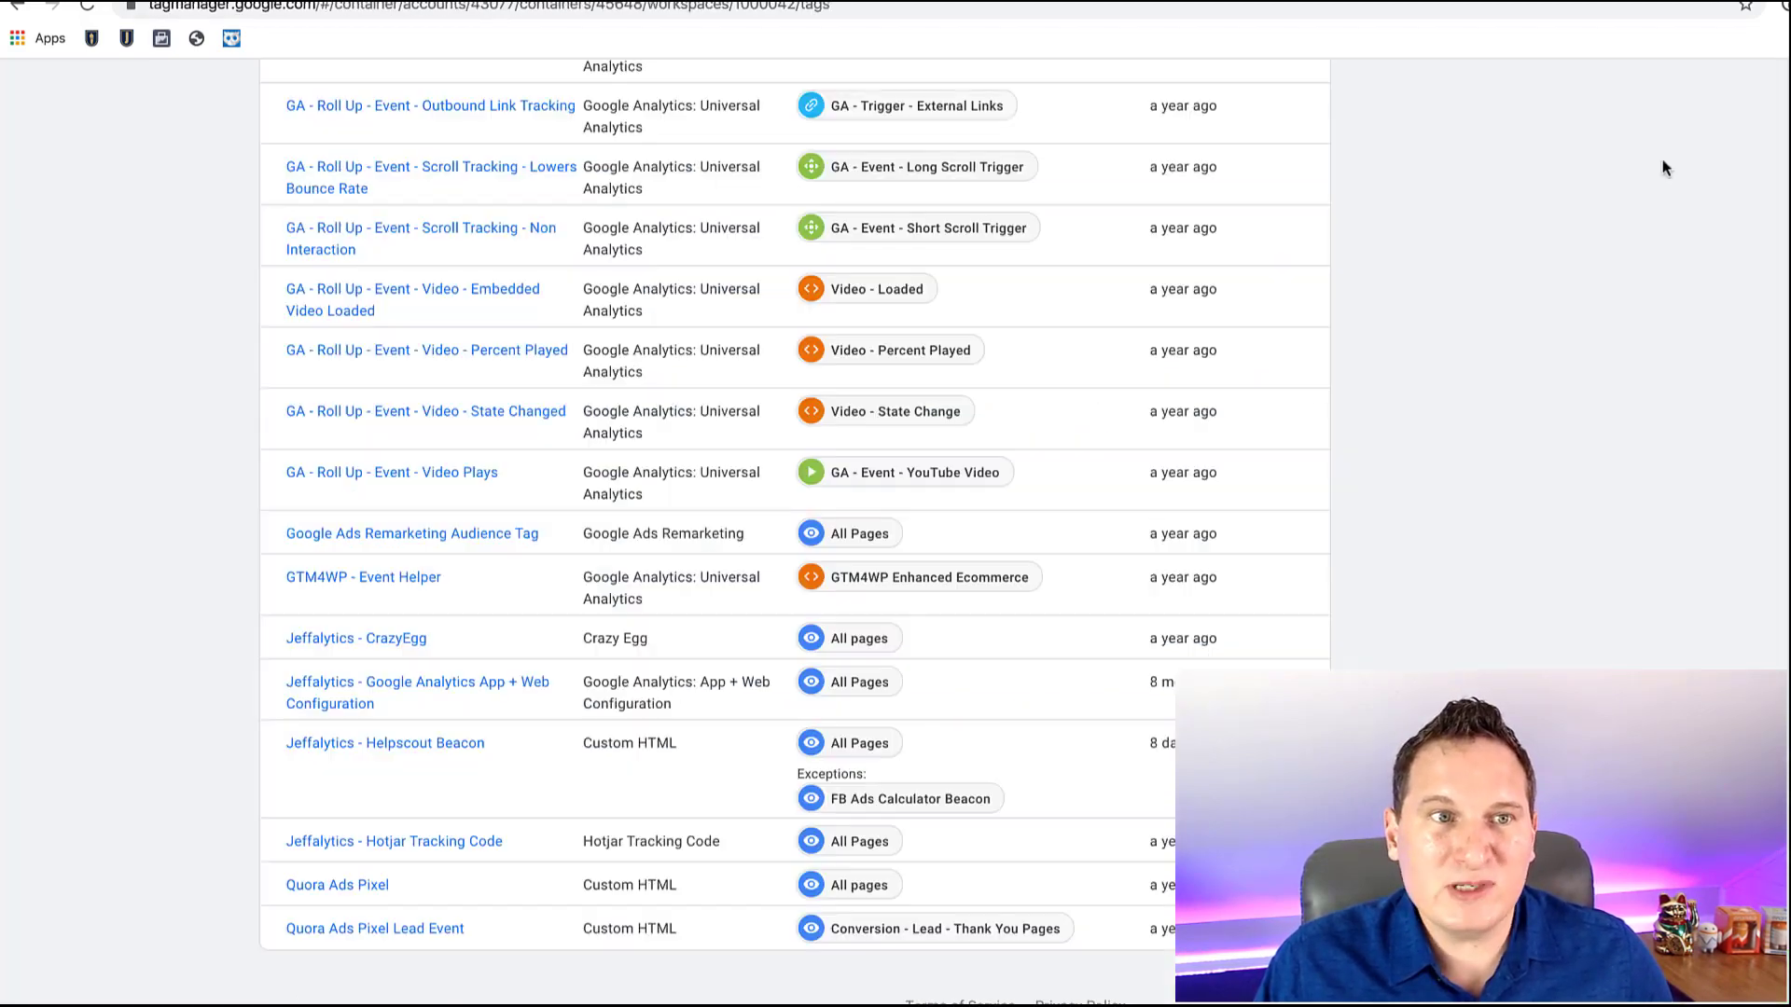
Switch to Google Tag Manager and create a new tag named "Jeffalytics - Leadfeeder New Tag"
scroll(1492, 326, up, 15)
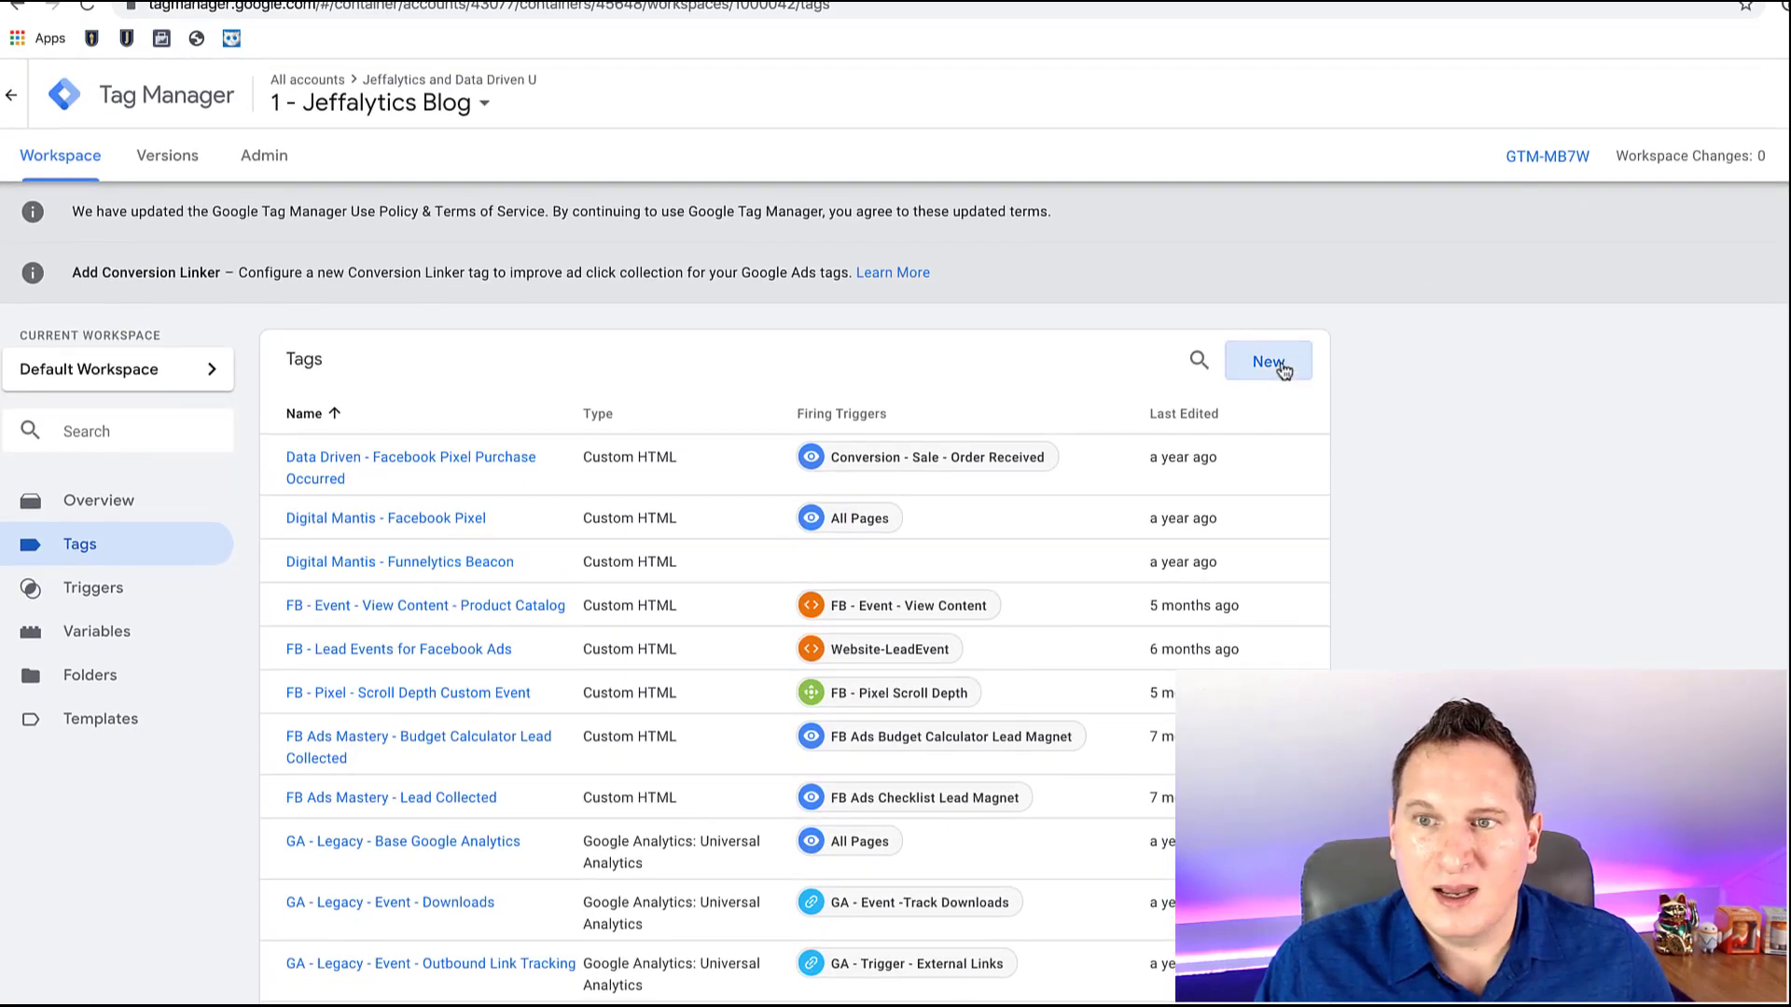
click(1276, 364)
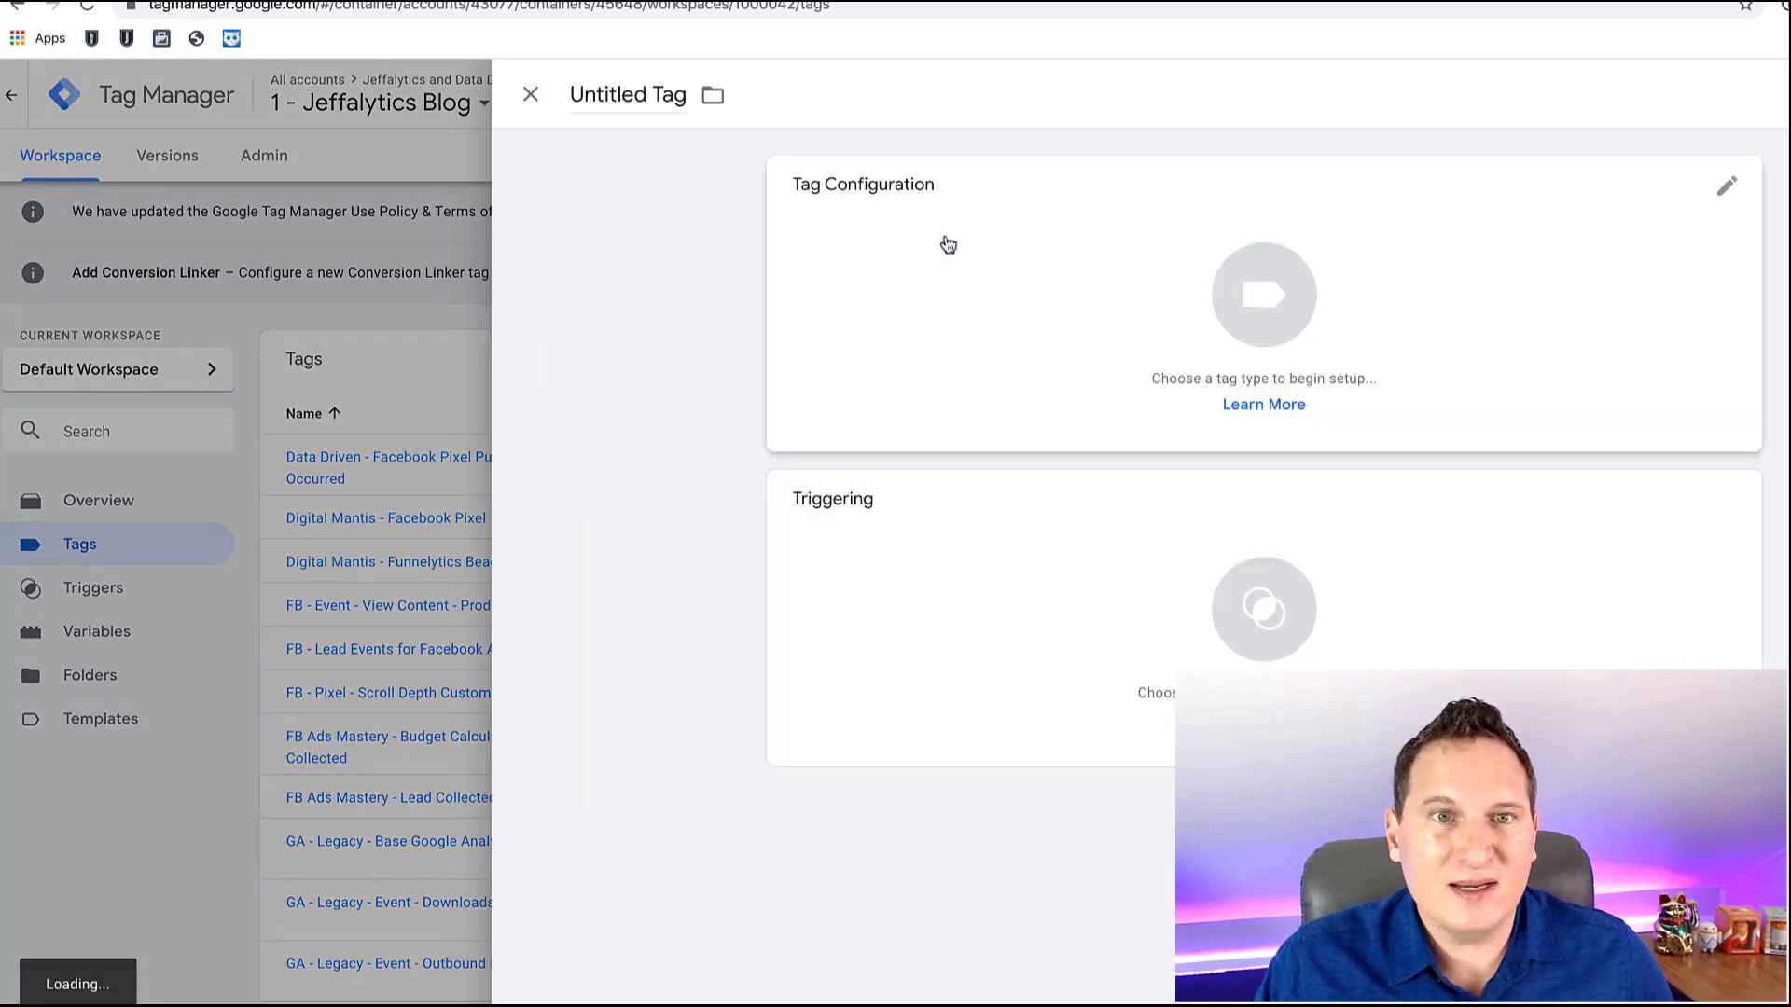
click(667, 99)
key(super+a)
text(Leadfeeder New Tag)
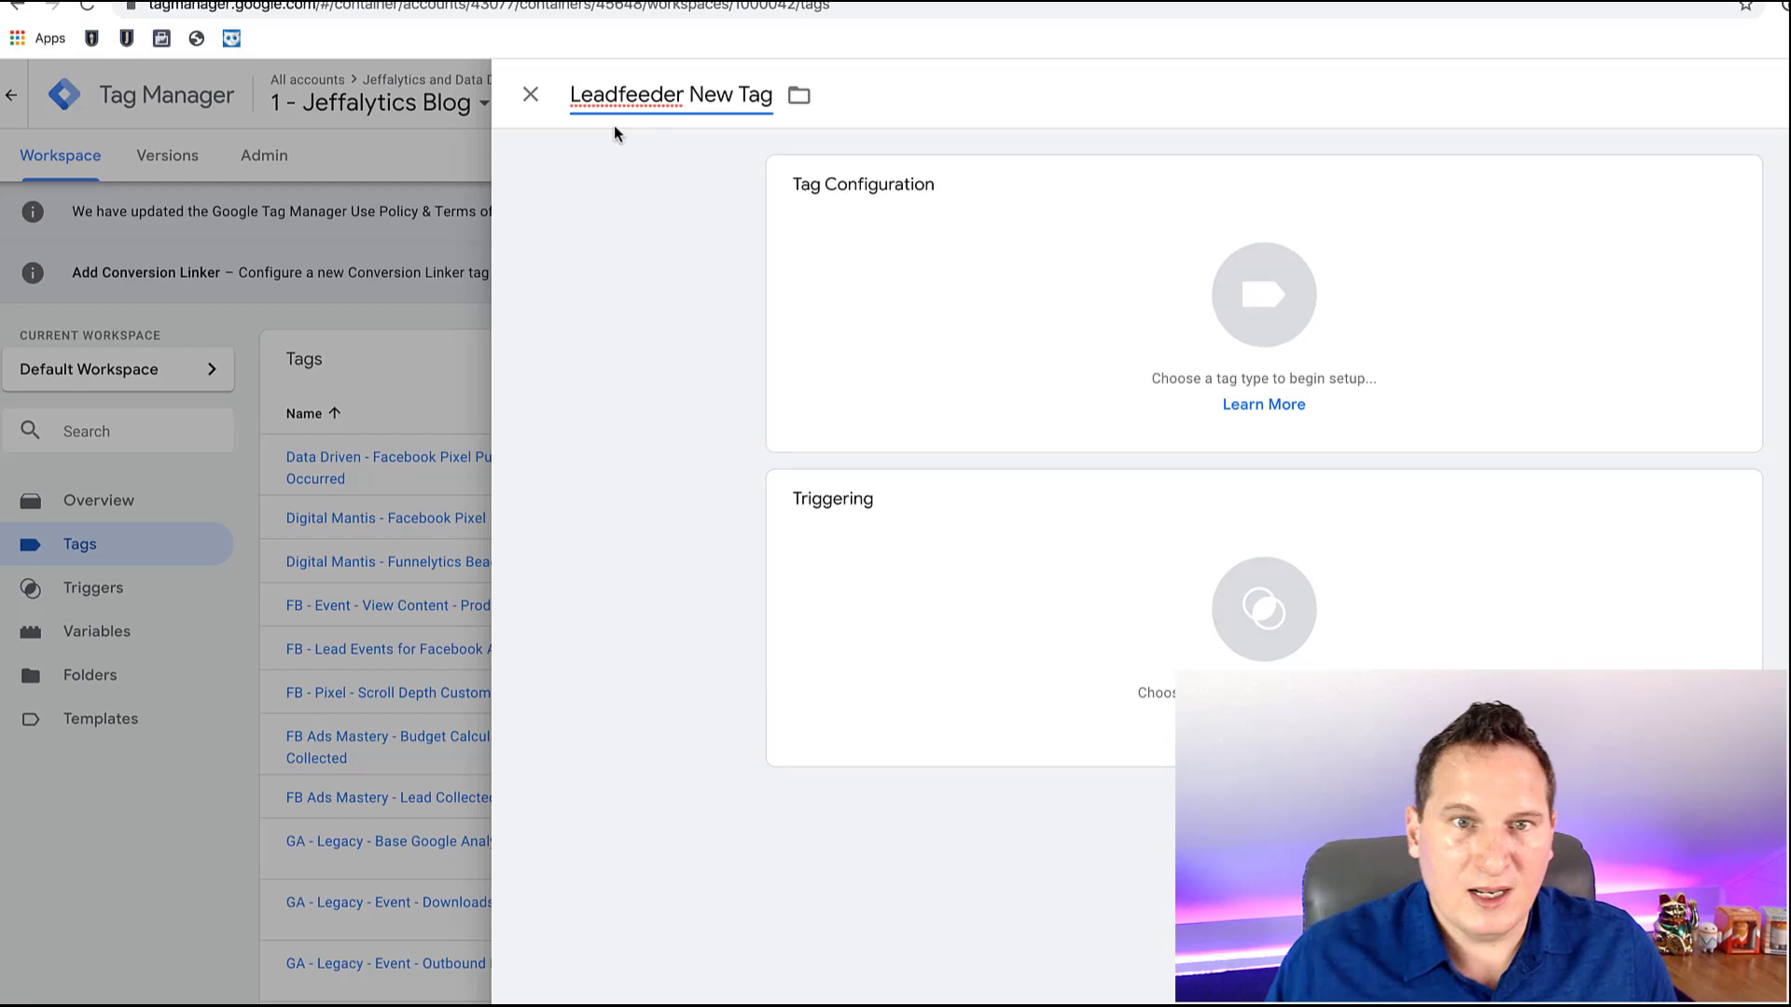
text(Jeffalytics)
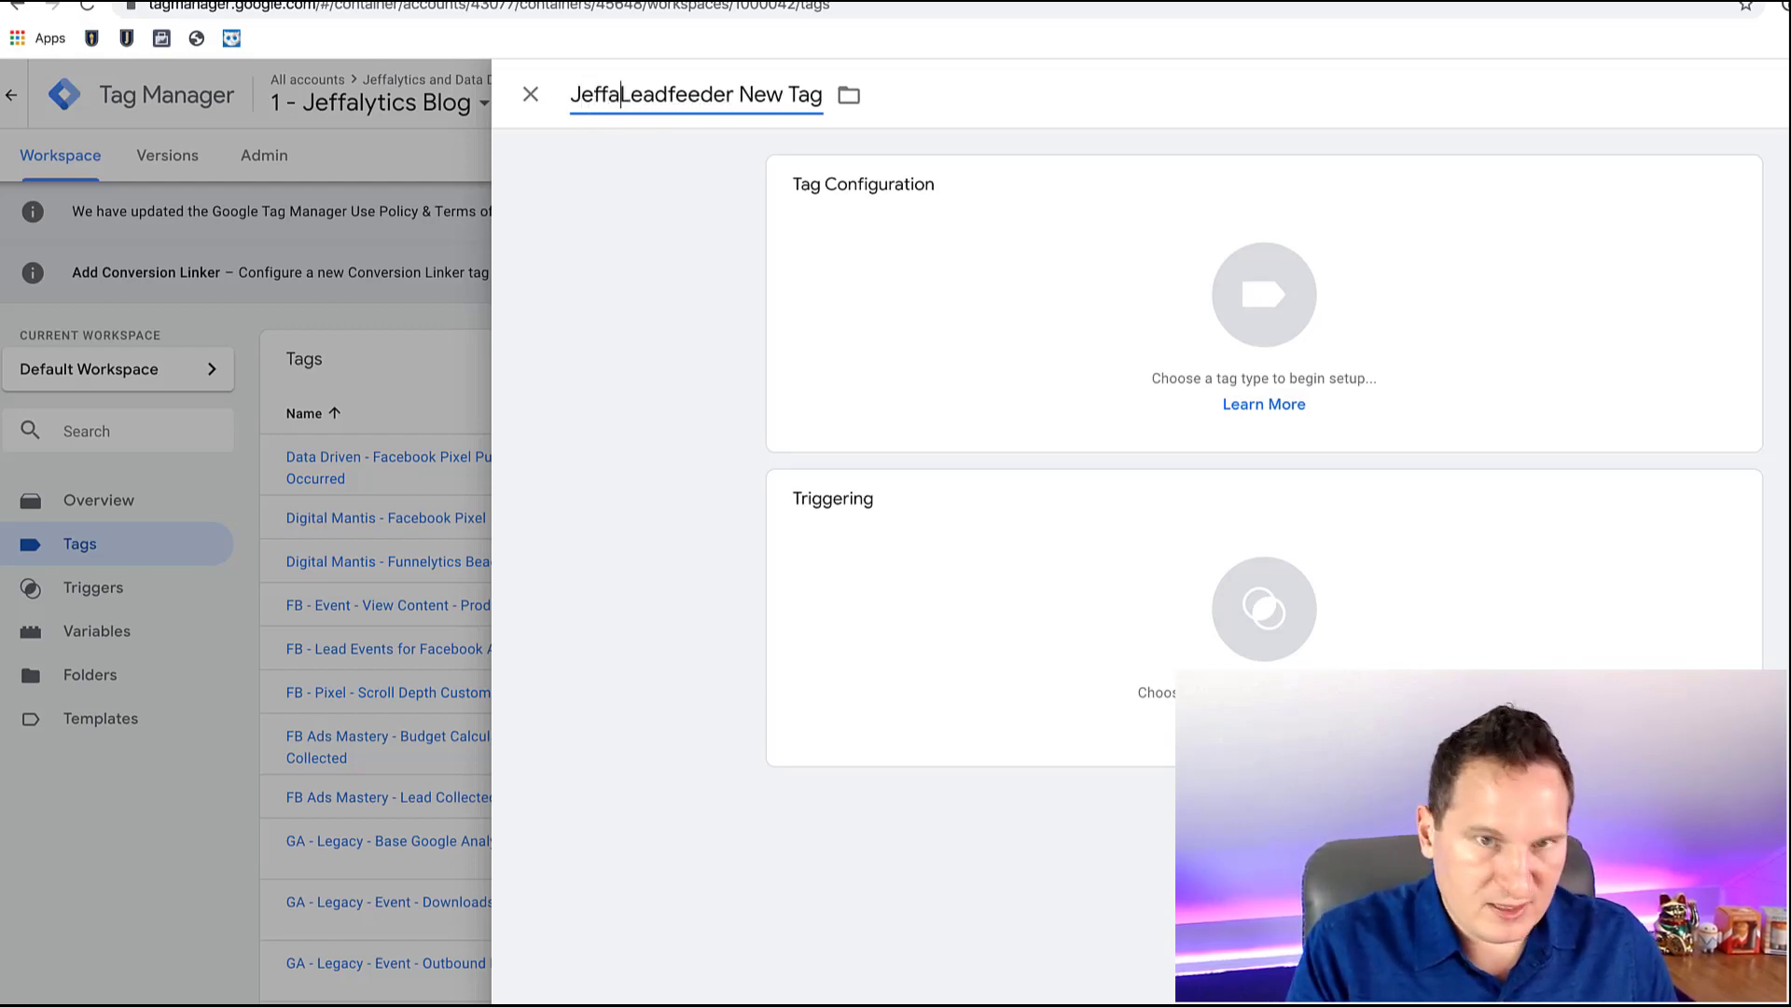
text( -)
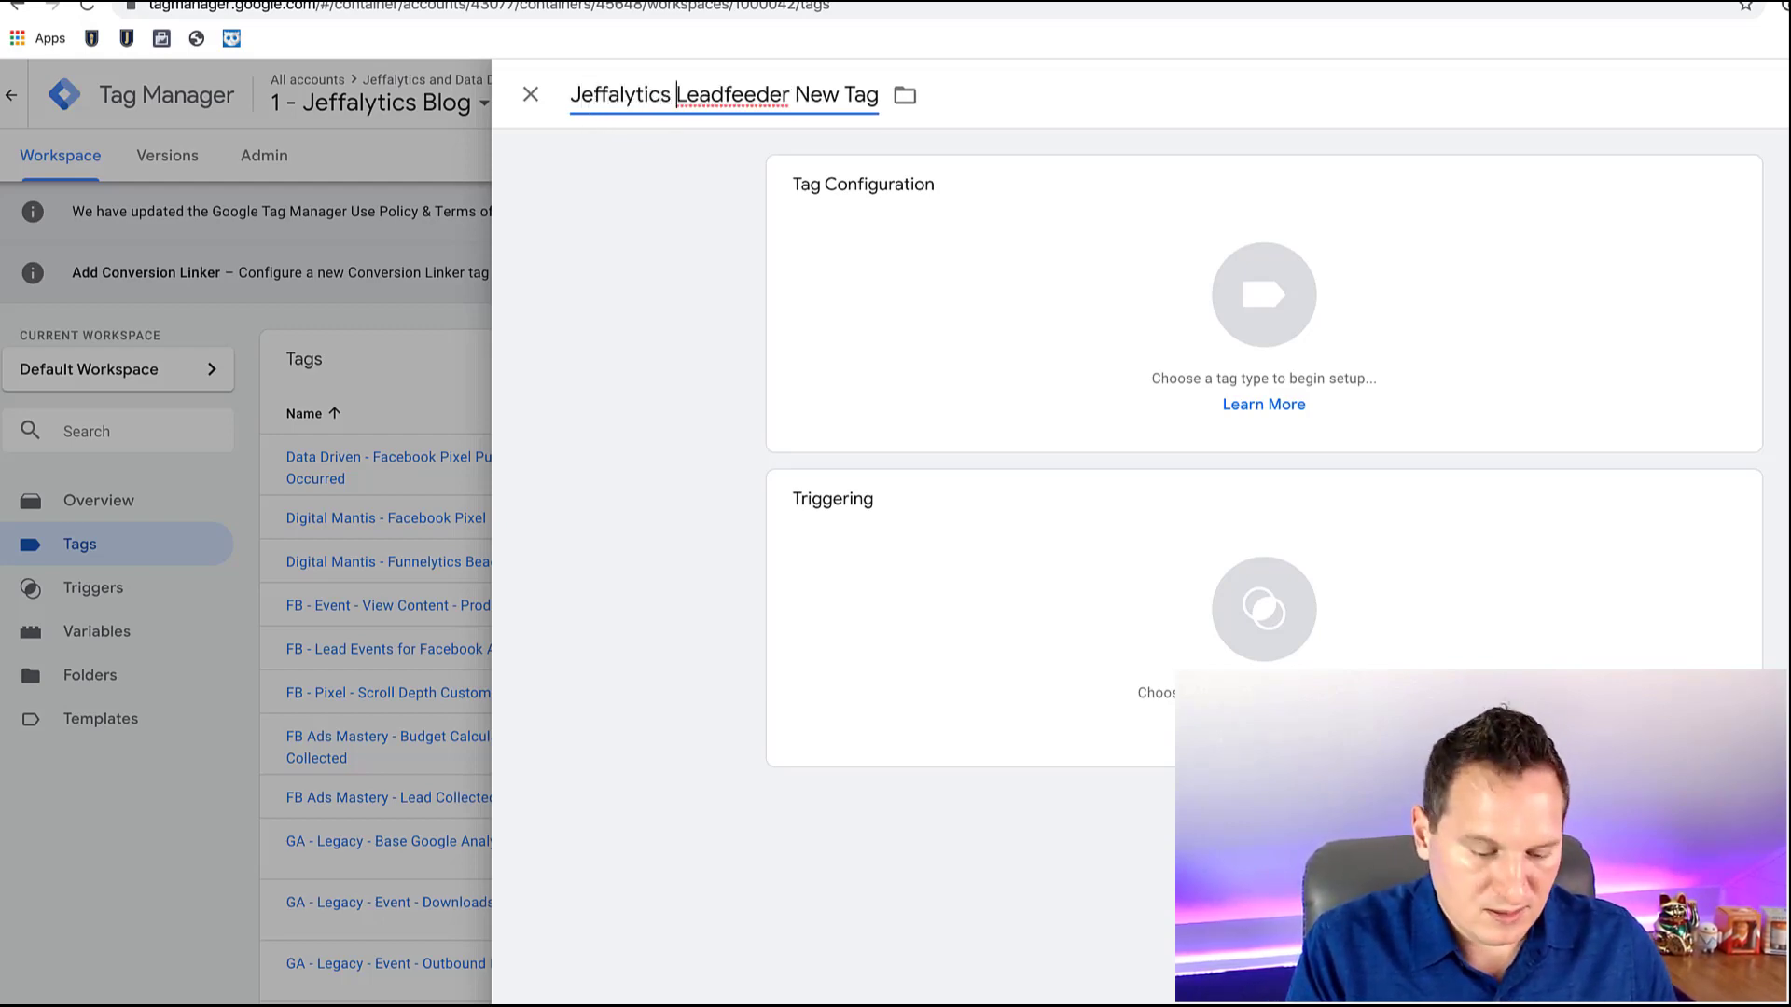
Configure the tag as Custom HTML with the copied Leadfeeder script and set it to fire on the All Pages trigger
click(1230, 256)
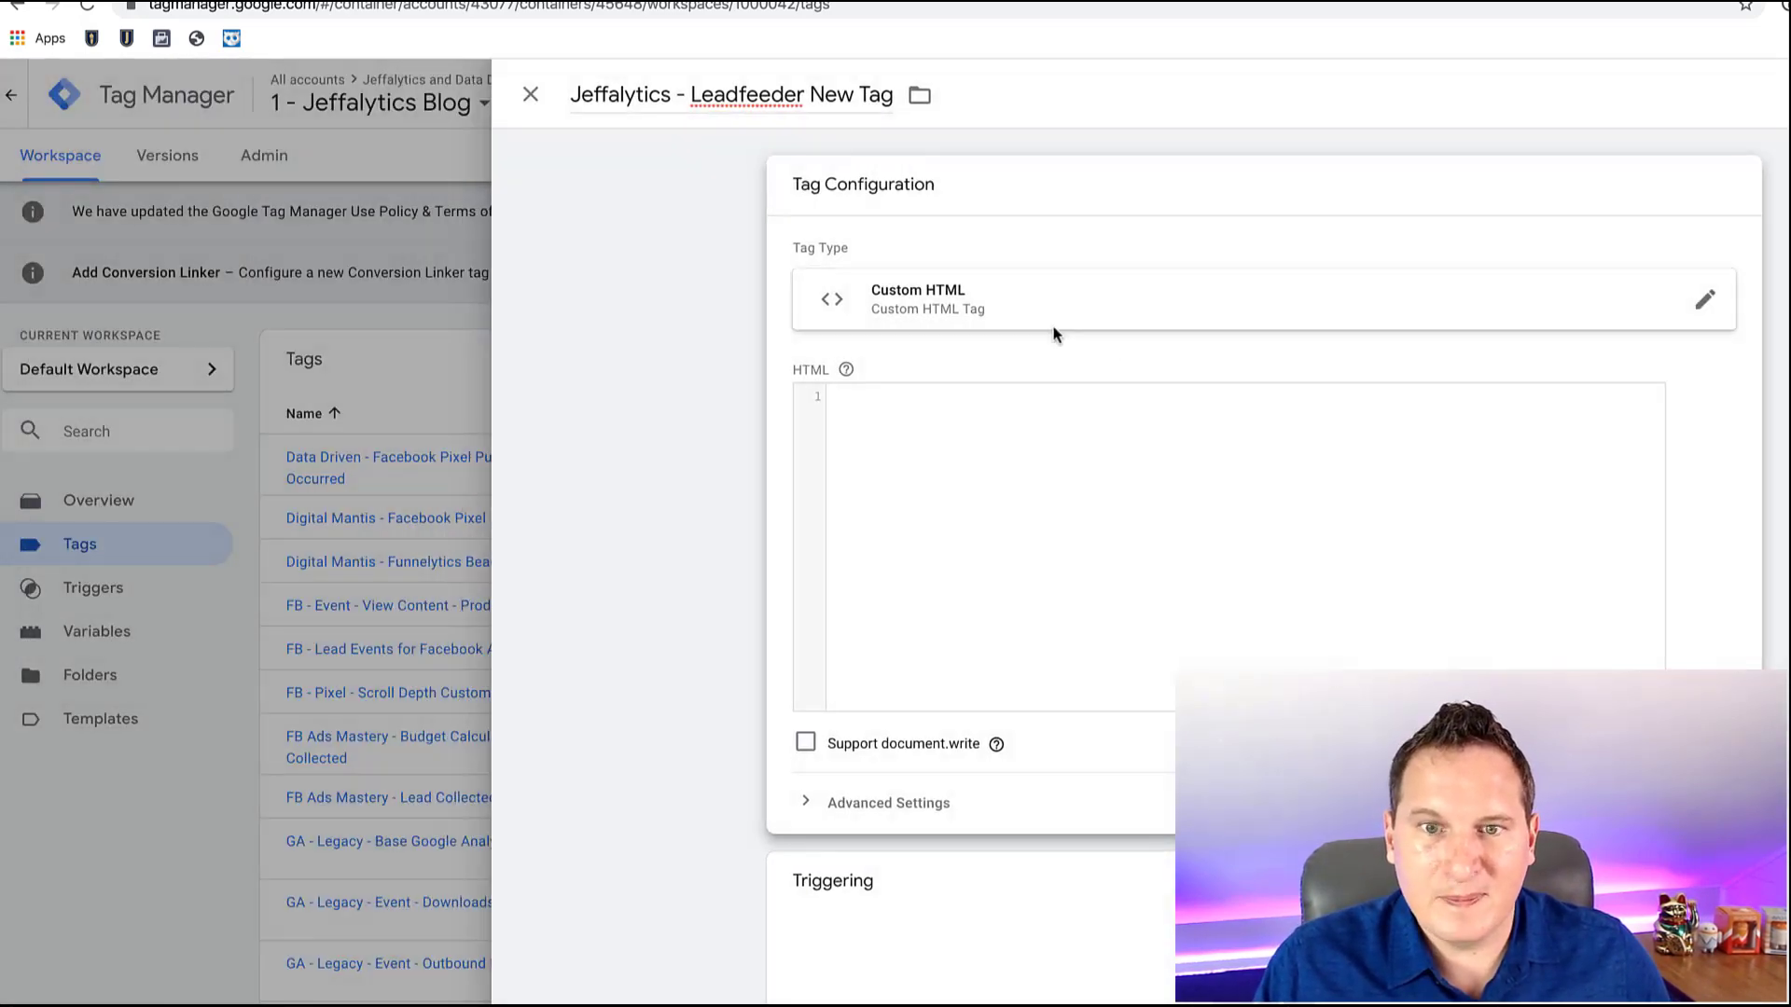
click(961, 446)
text(<script>   (function(){      window.ldfdr = window.ldfdr || {};     (function(d, s, ss, fs){       fs = d.getElementsByTagName(s)[0];        function ce(src){         var cs  = d.createElement(s);         cs.src = src;         setTimeout(function(){fs.parentNode.insertBefore(cs,fs)}, 1);       }        ce(ss);     })(document, 'script', 'https://sc.lfeeder.com/lftracker_v1_lAxoEaKWAwaOYGd0.js');   })(); </script>)
scroll(977, 446, down, 3)
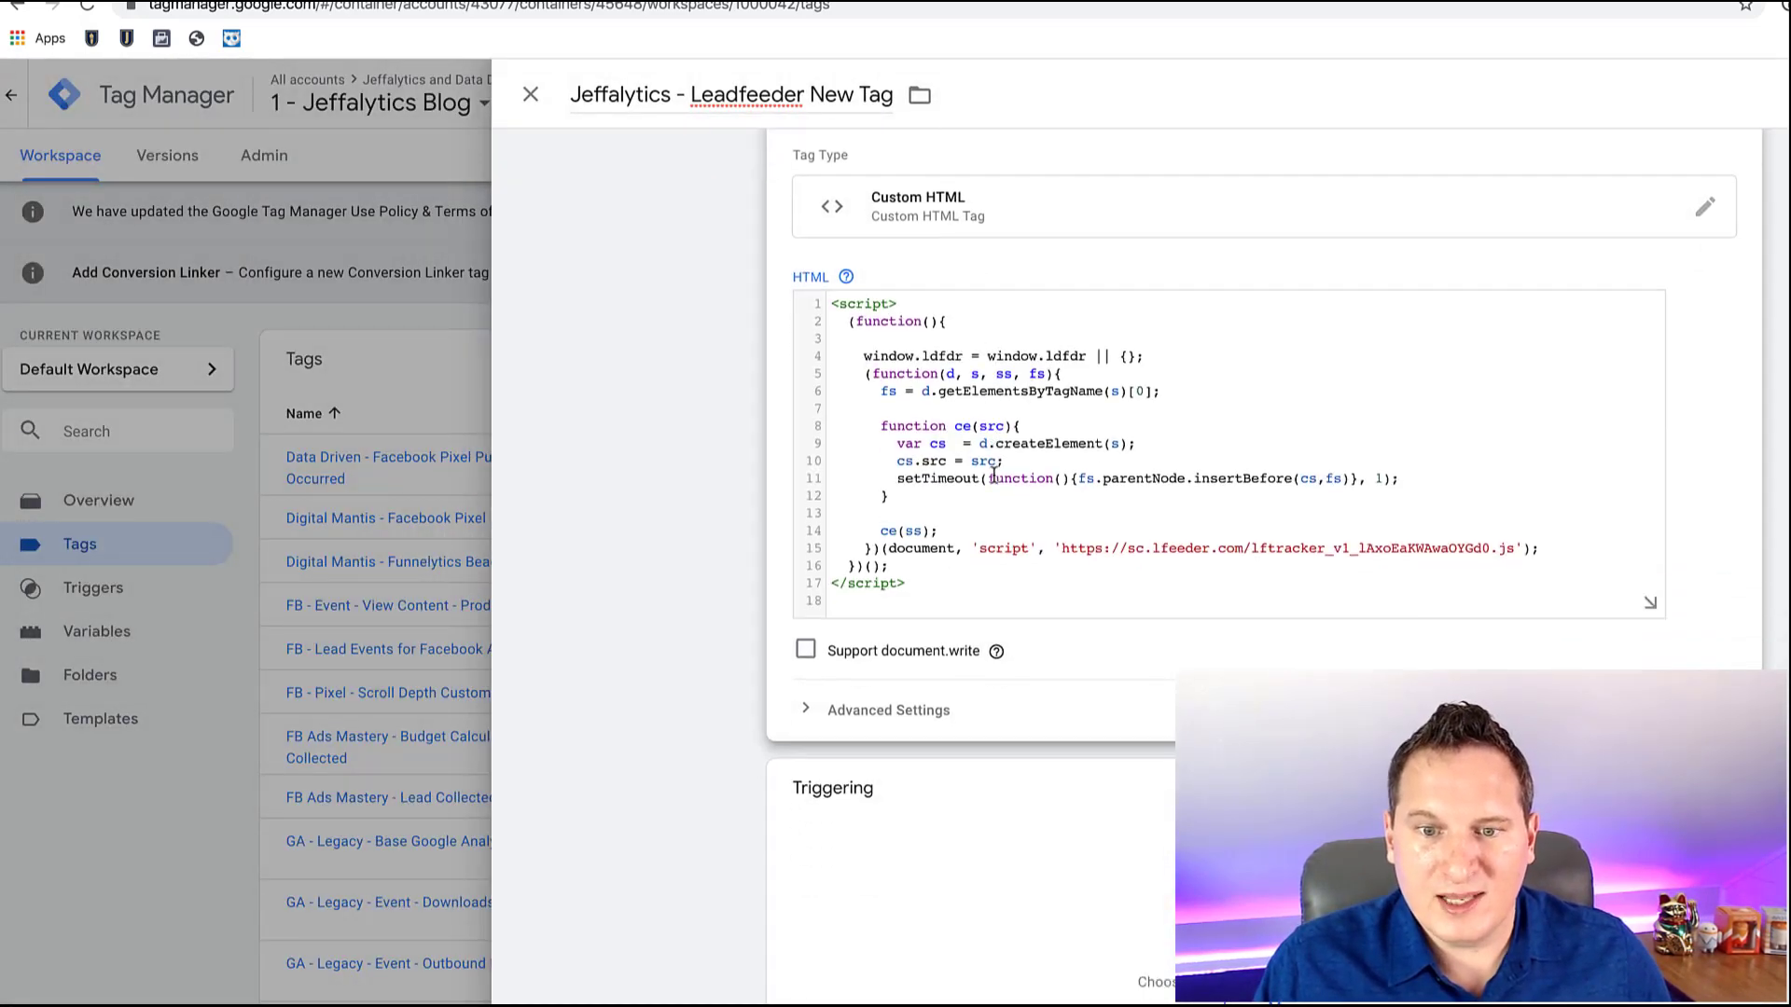
click(991, 740)
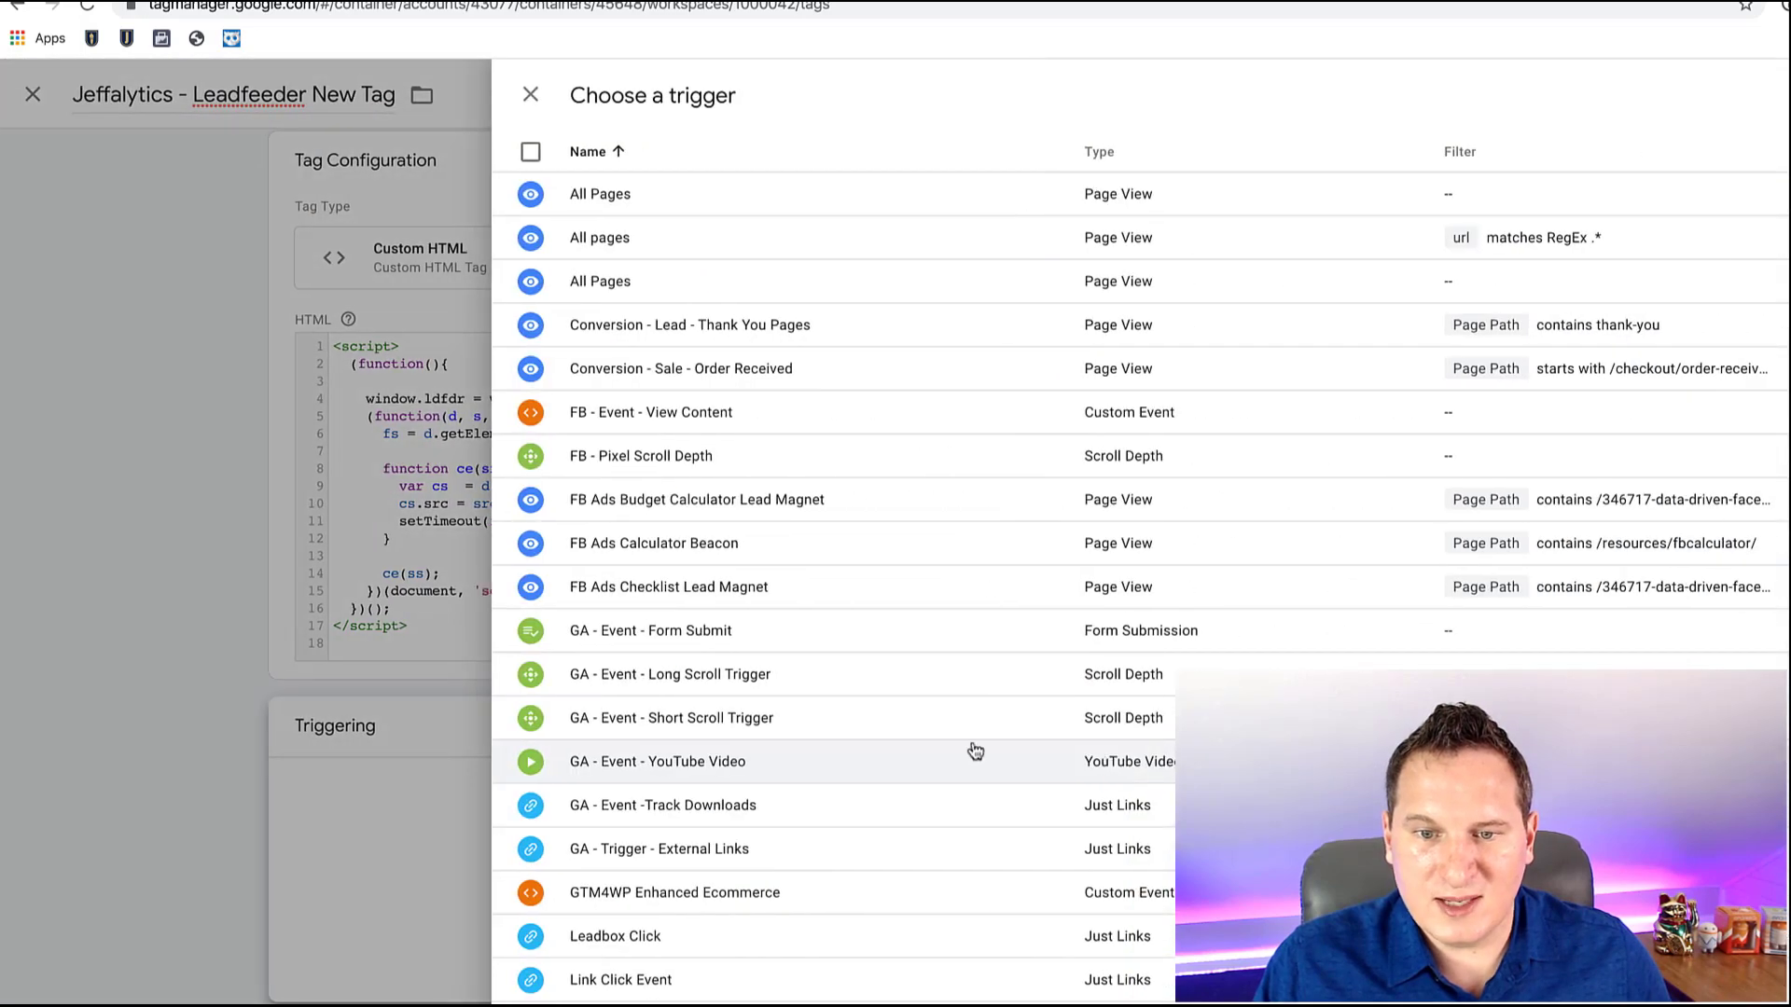
click(601, 194)
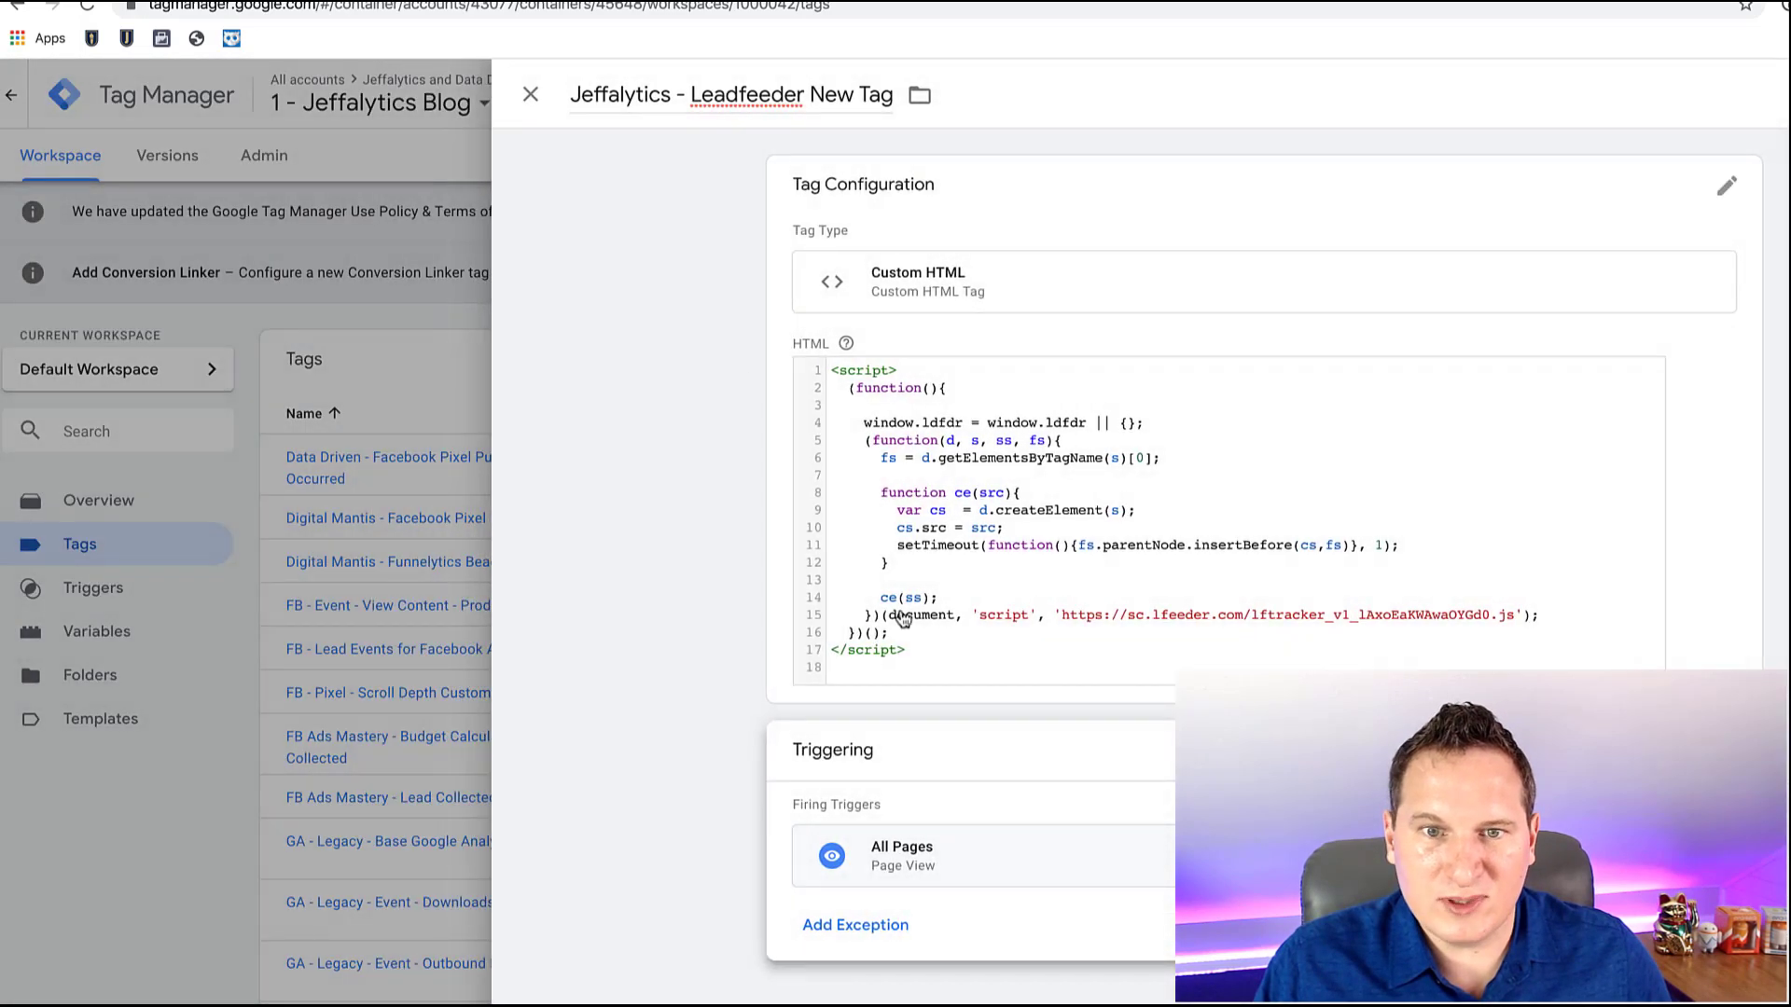
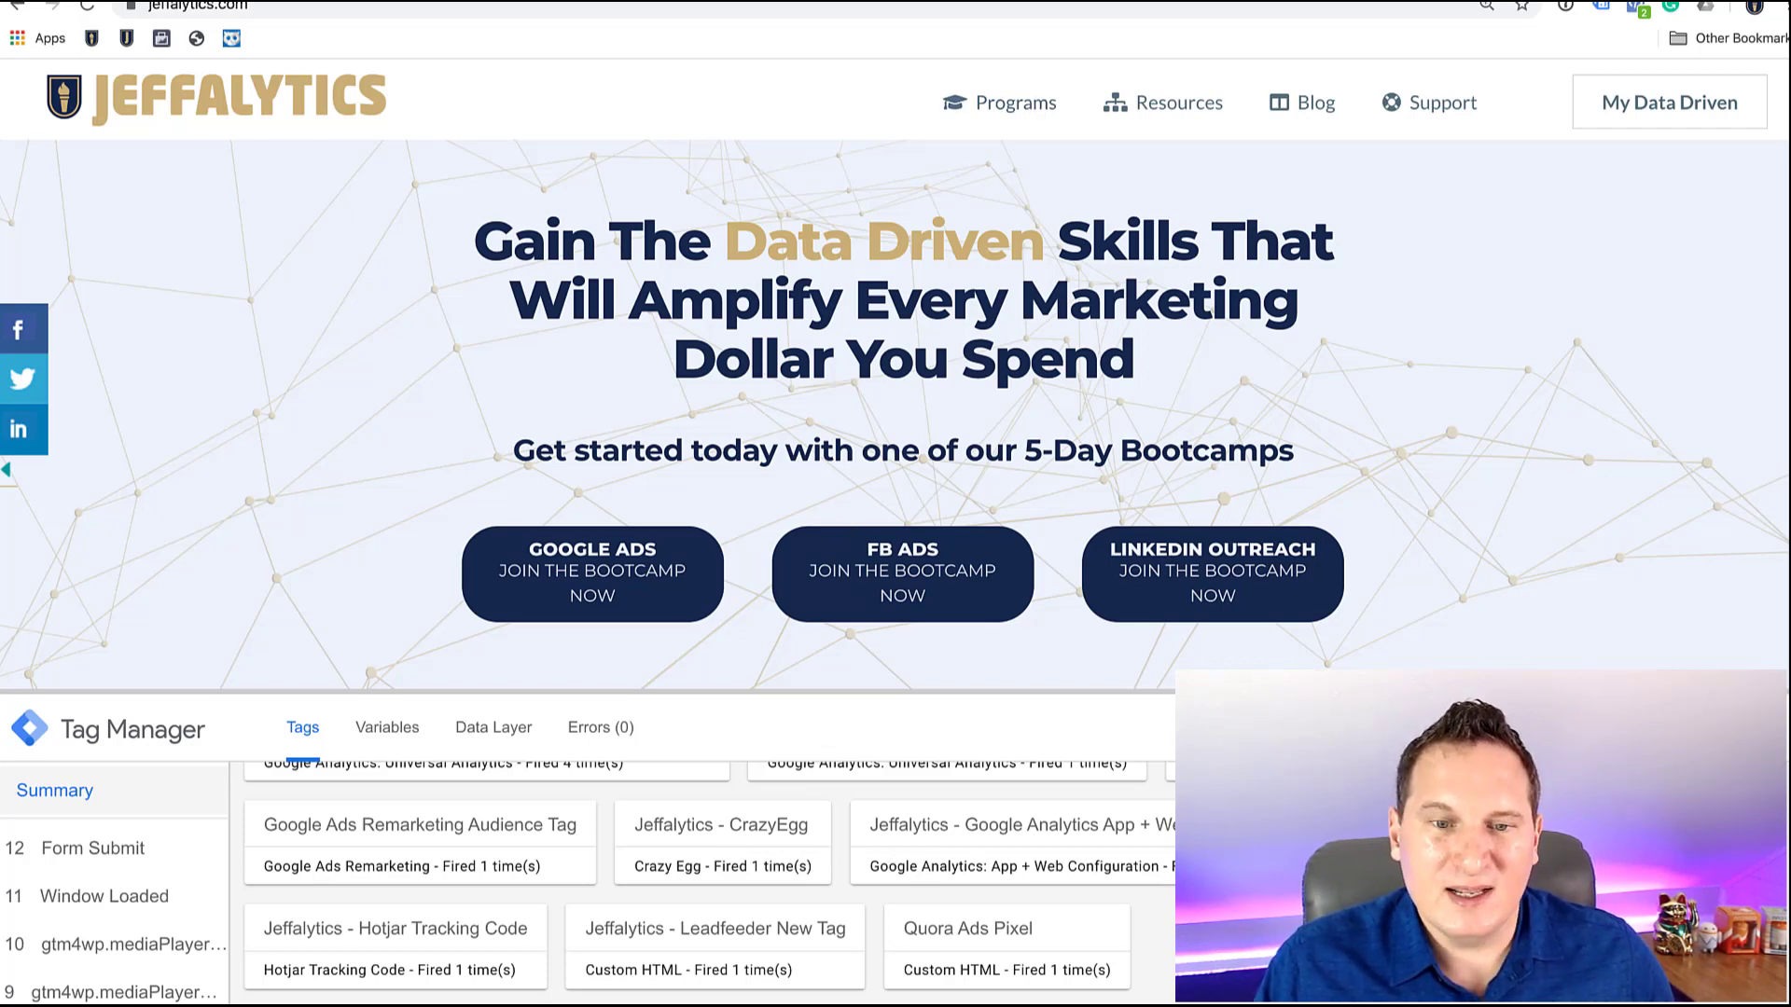
Switch to Google Tag Manager and publish the workspace changes as a version named "Added New Leadfeeder Tag"
key(ctrl+Tab)
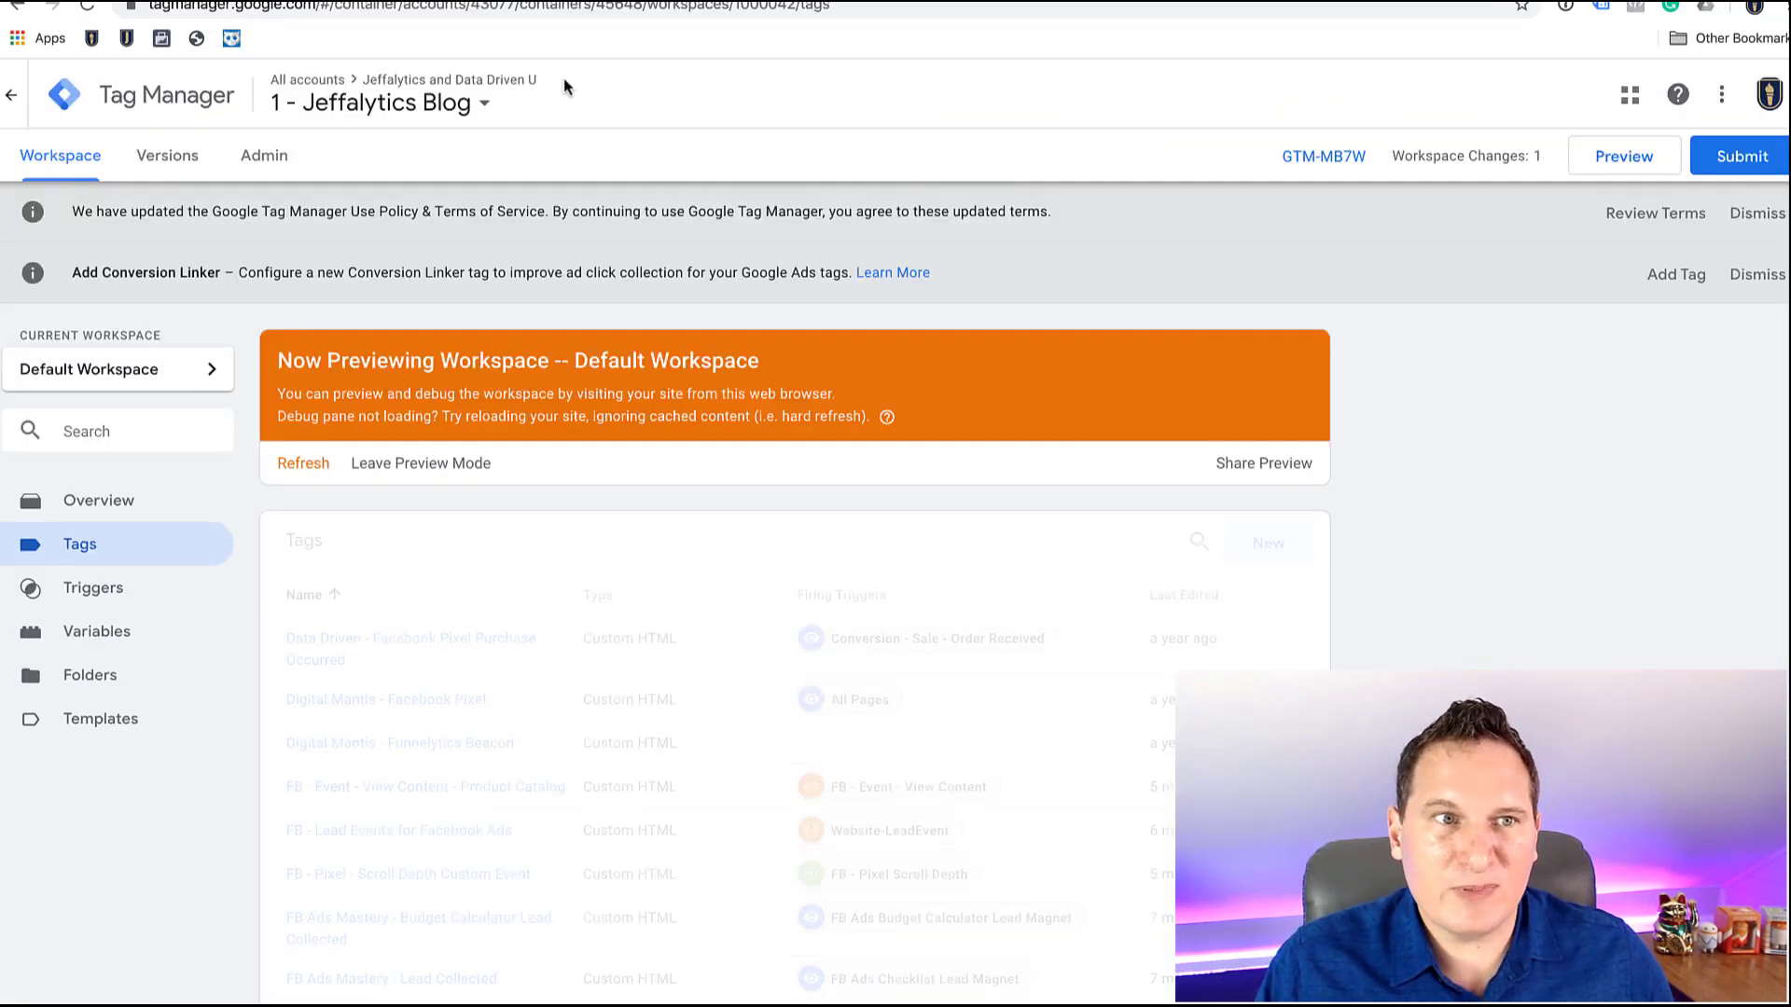
click(1729, 157)
click(736, 328)
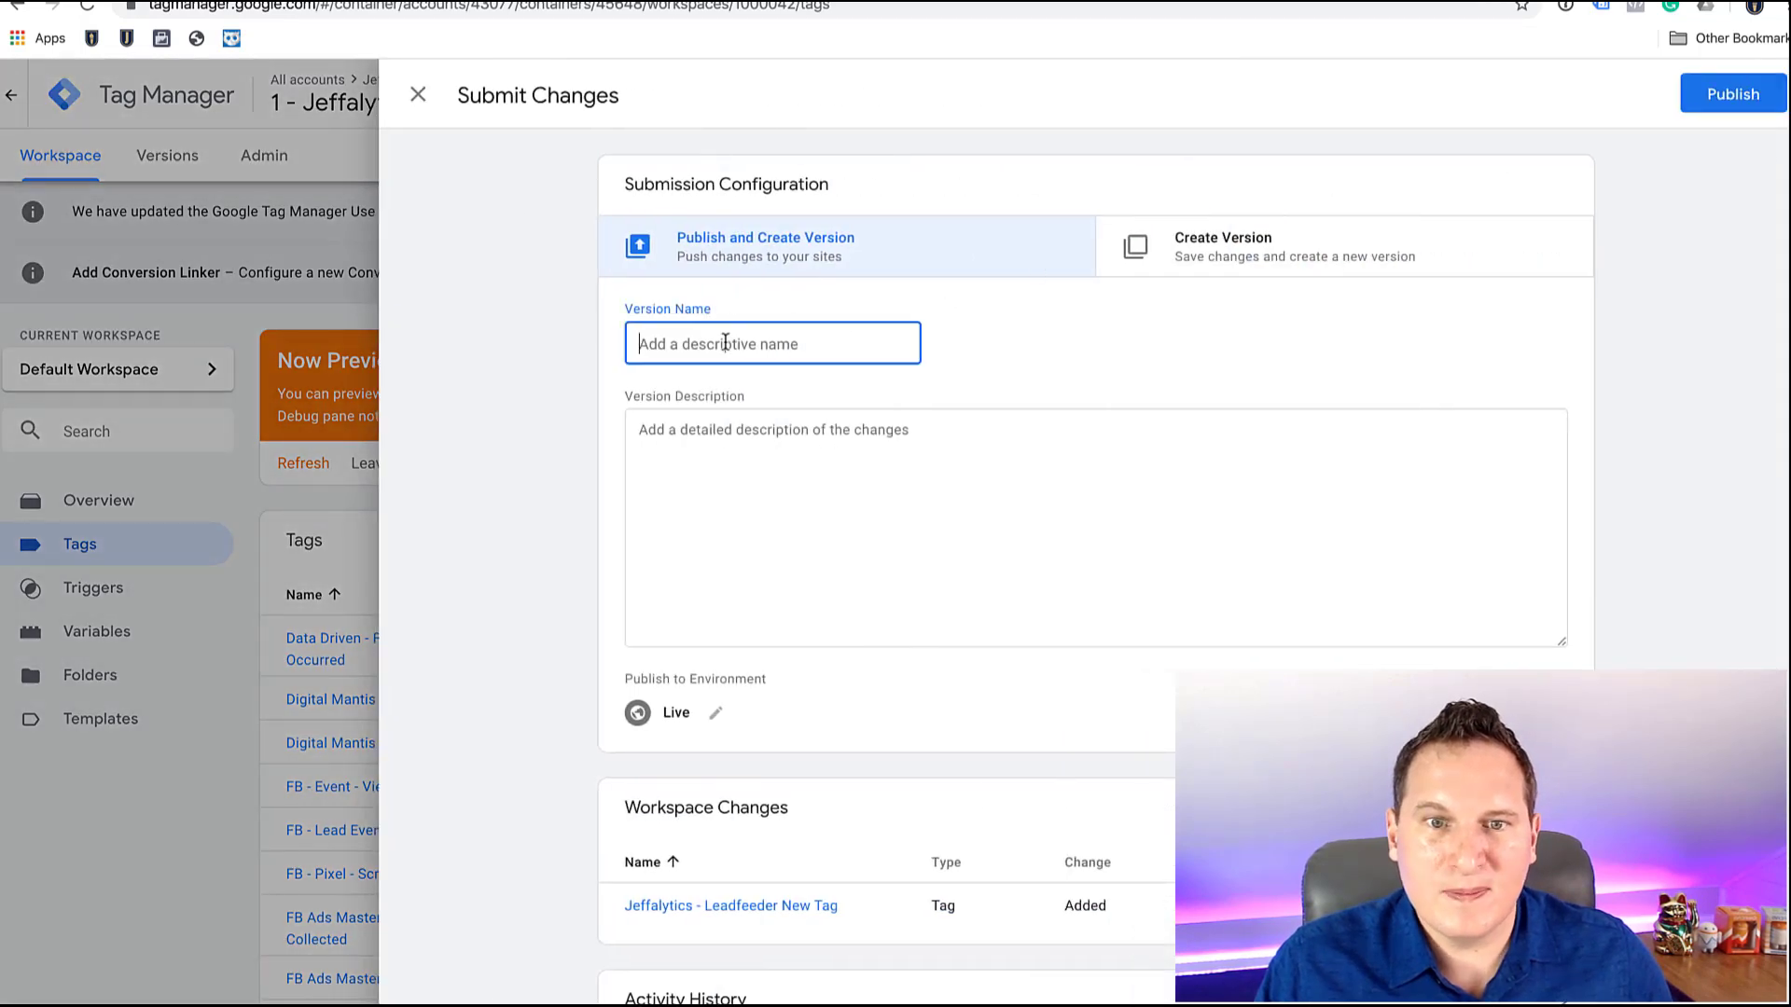
text(Add)
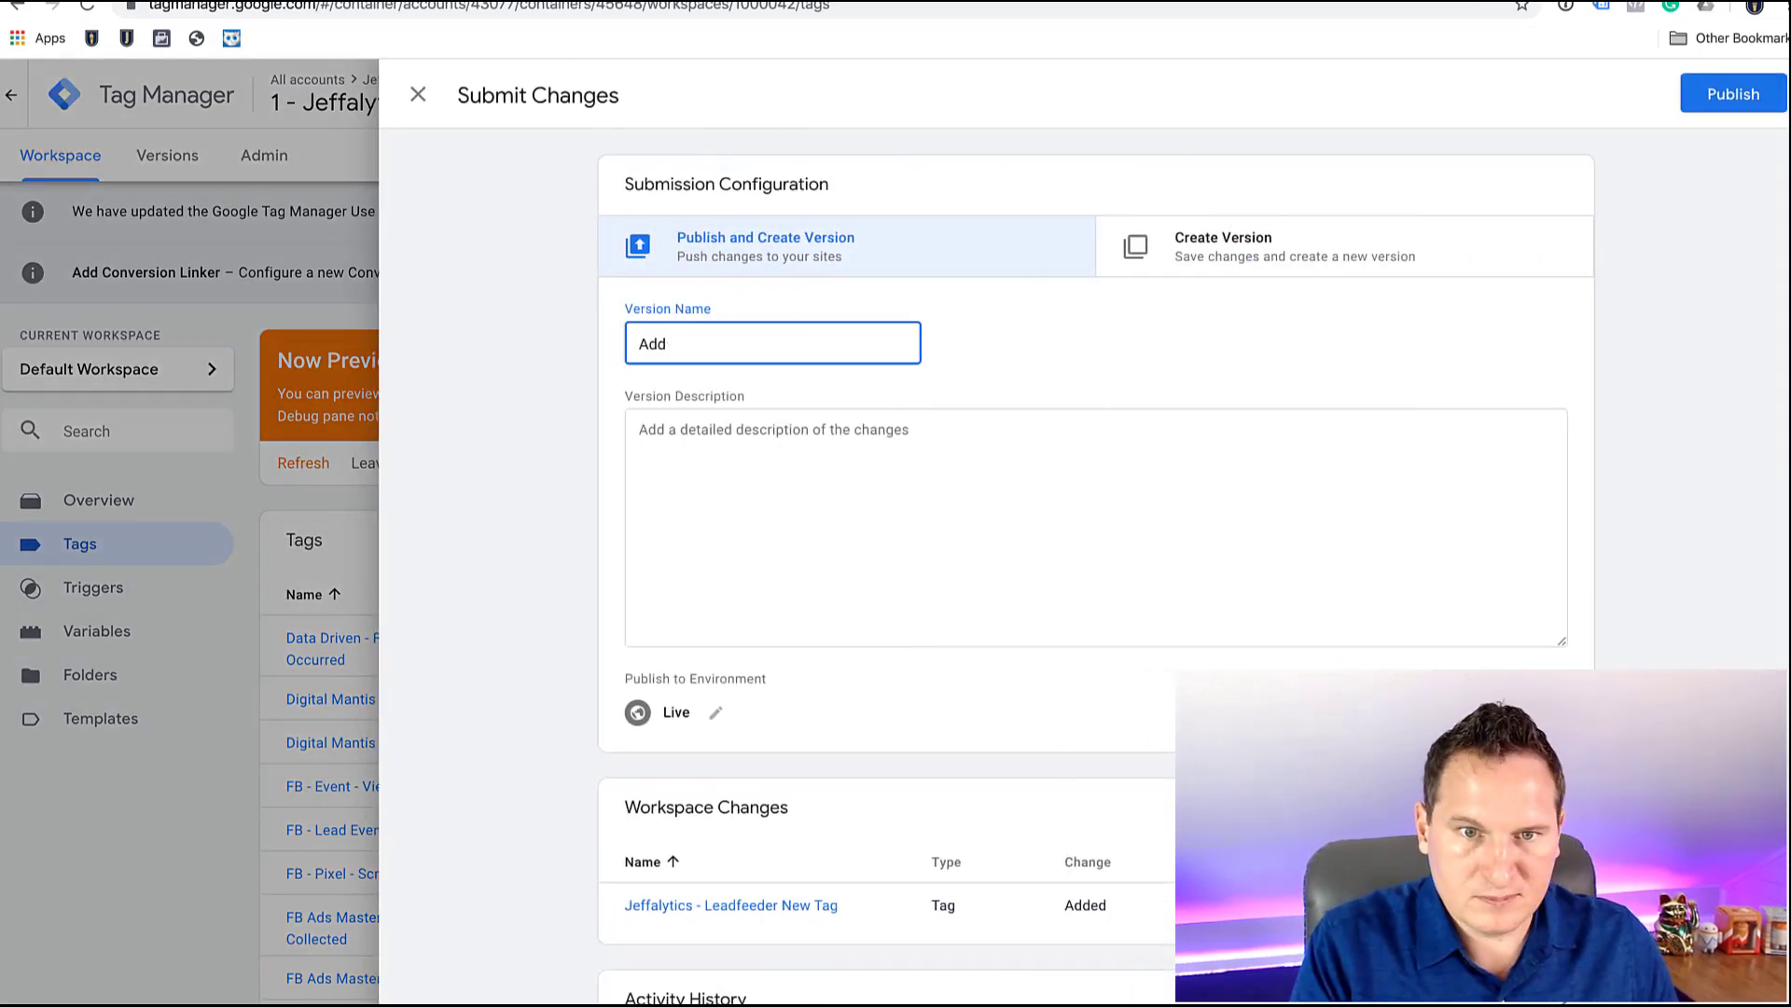
text(ed New Leadfee)
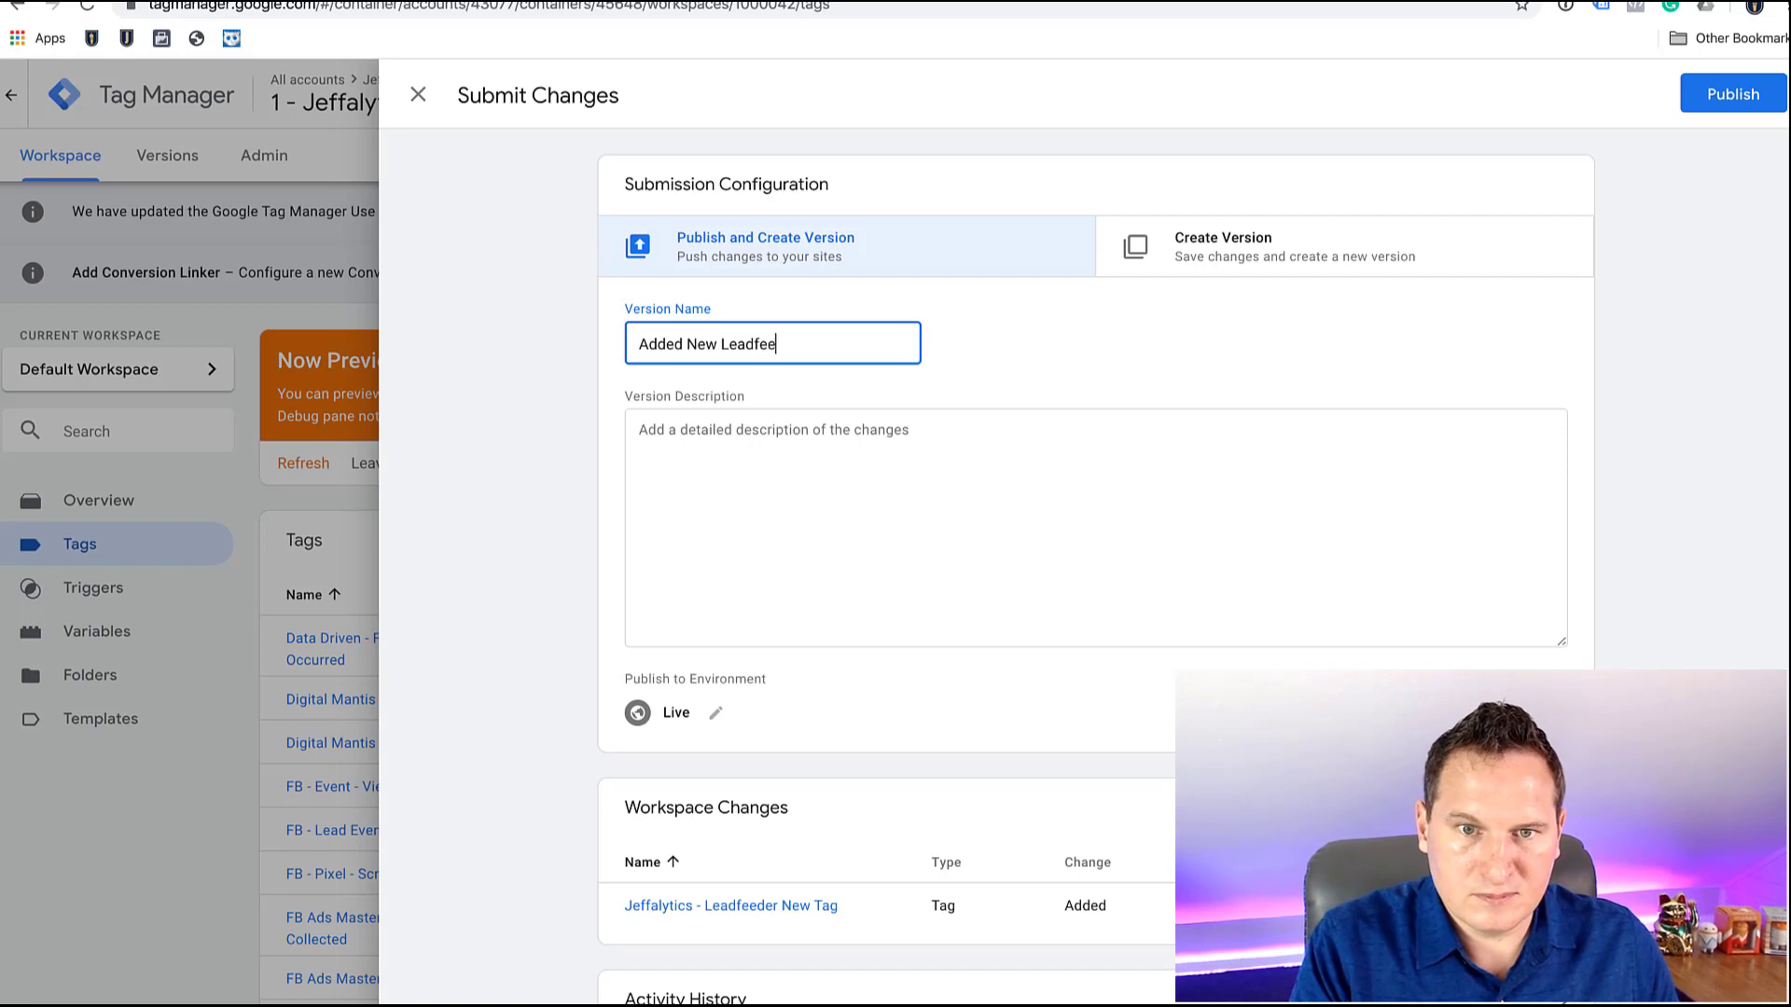
text(der Tag)
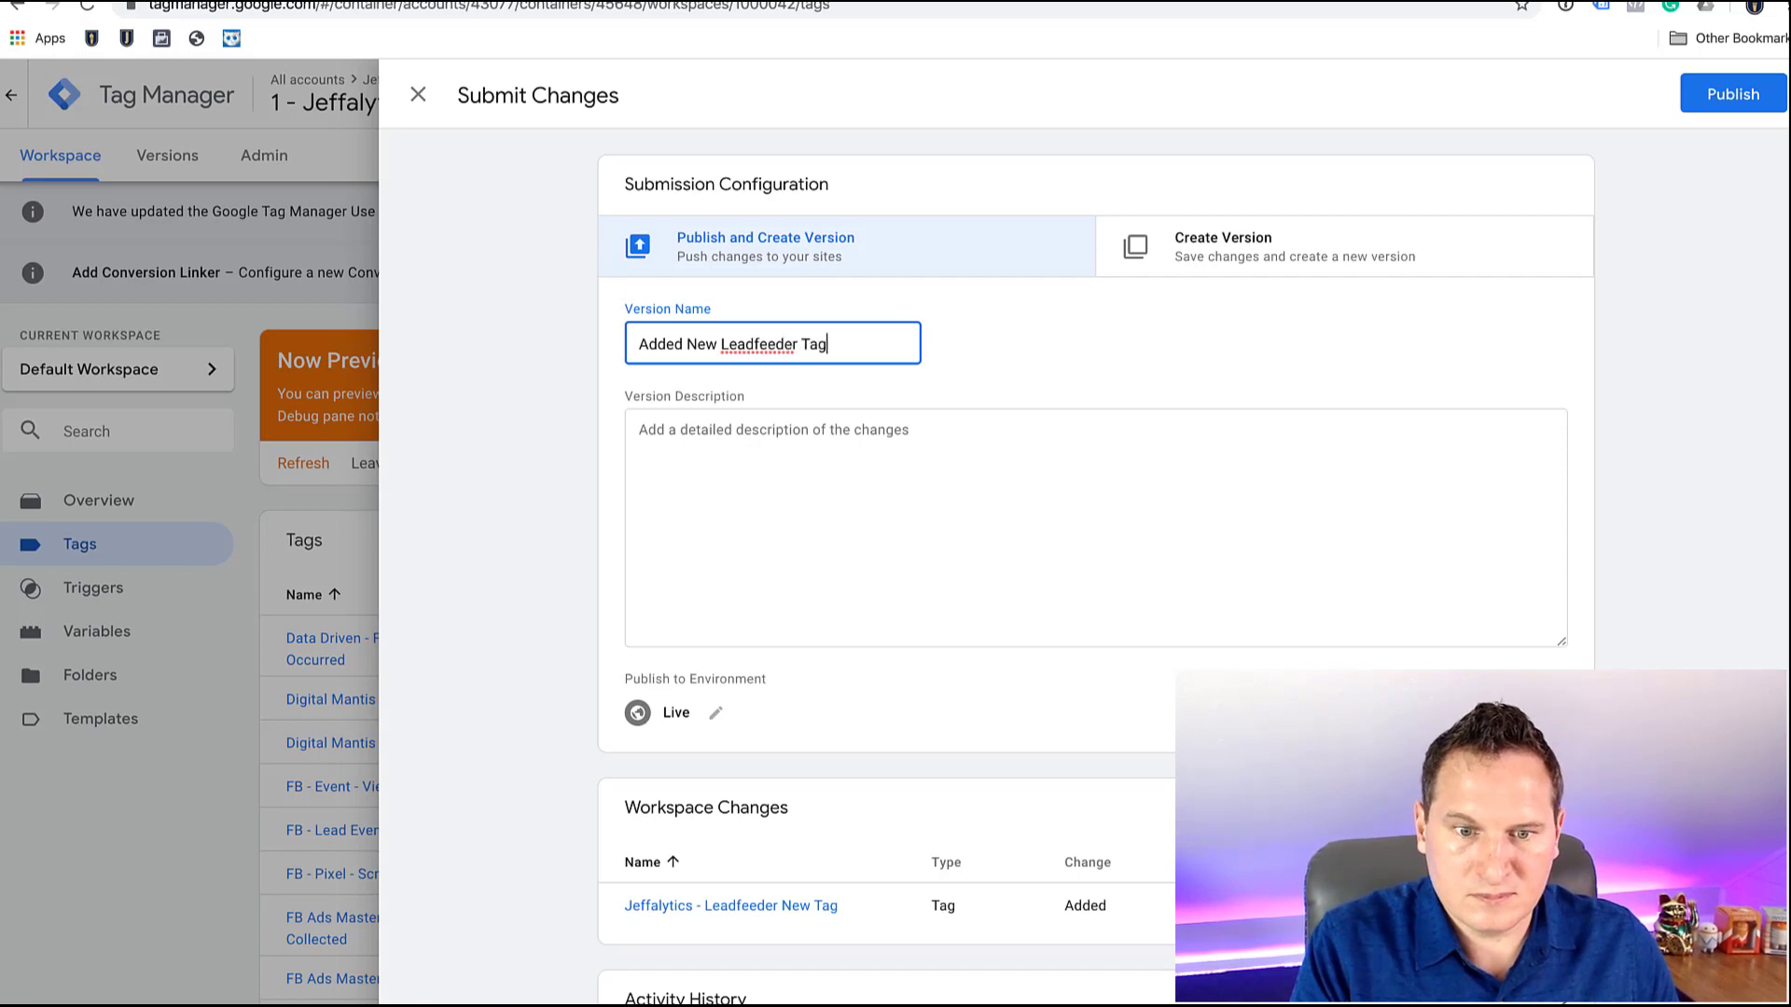
click(1729, 94)
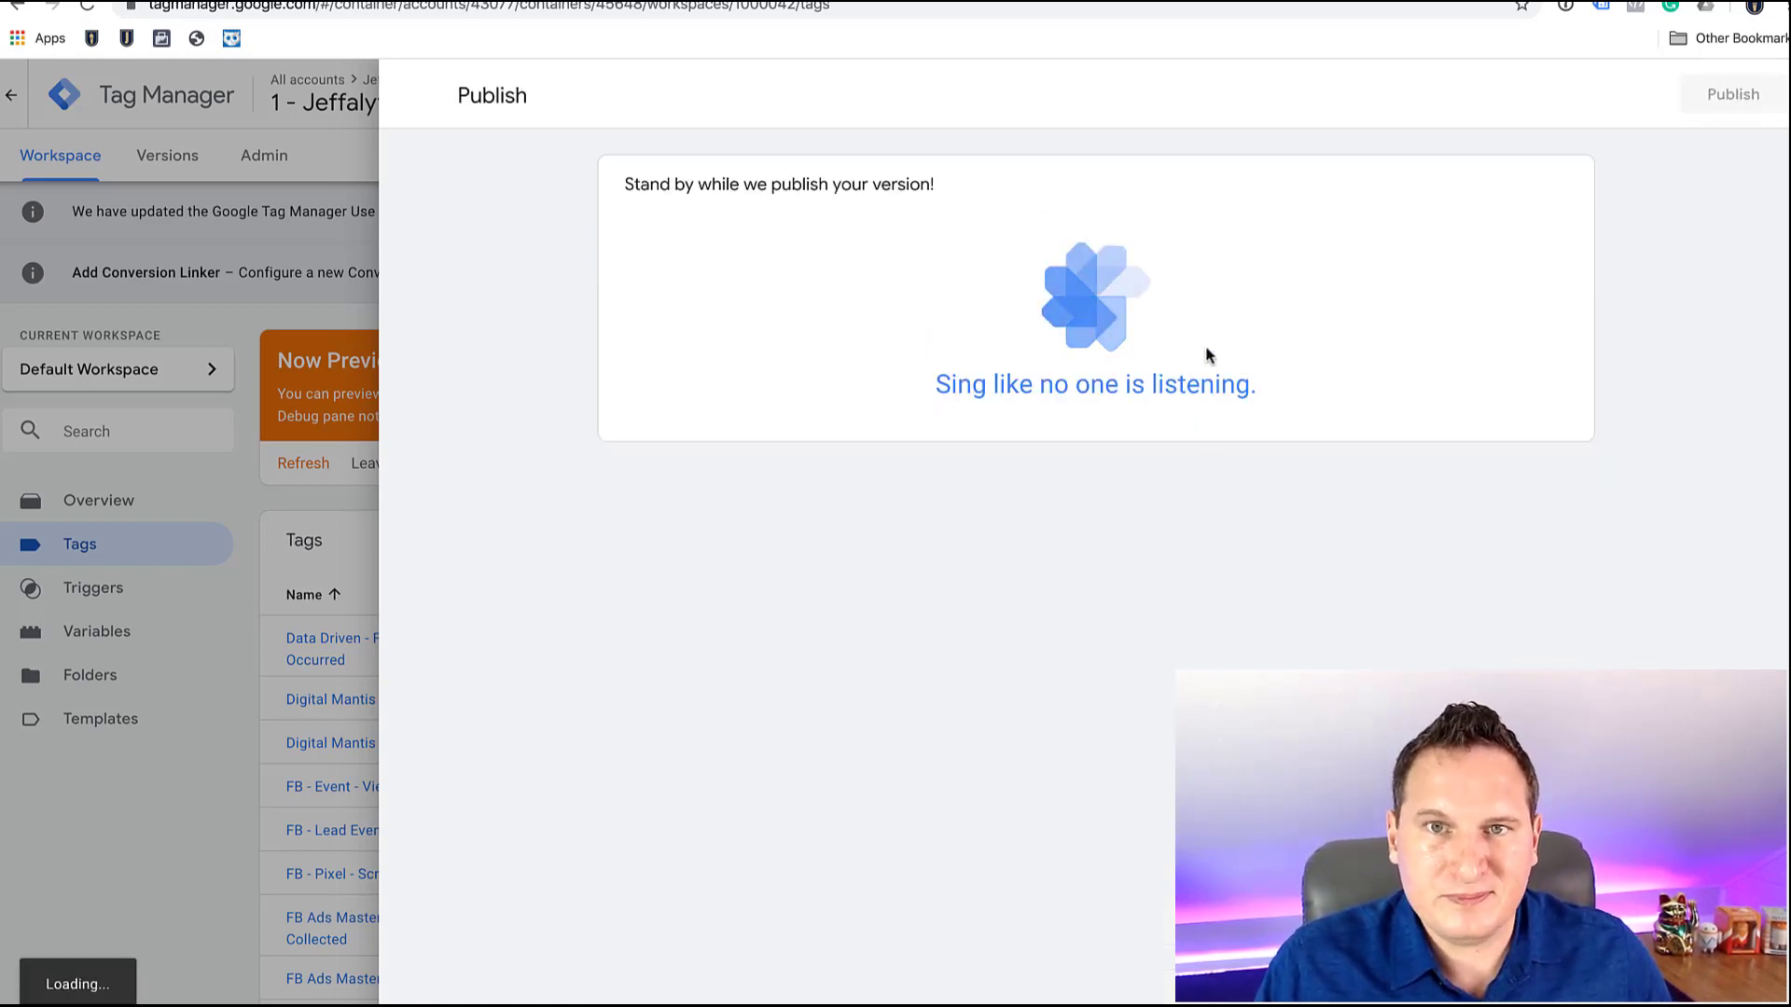
Switch to Leadfeeder and check the tracker's script installation status, website status and traffic by hostname for Jeffalytics
key(ctrl+Tab)
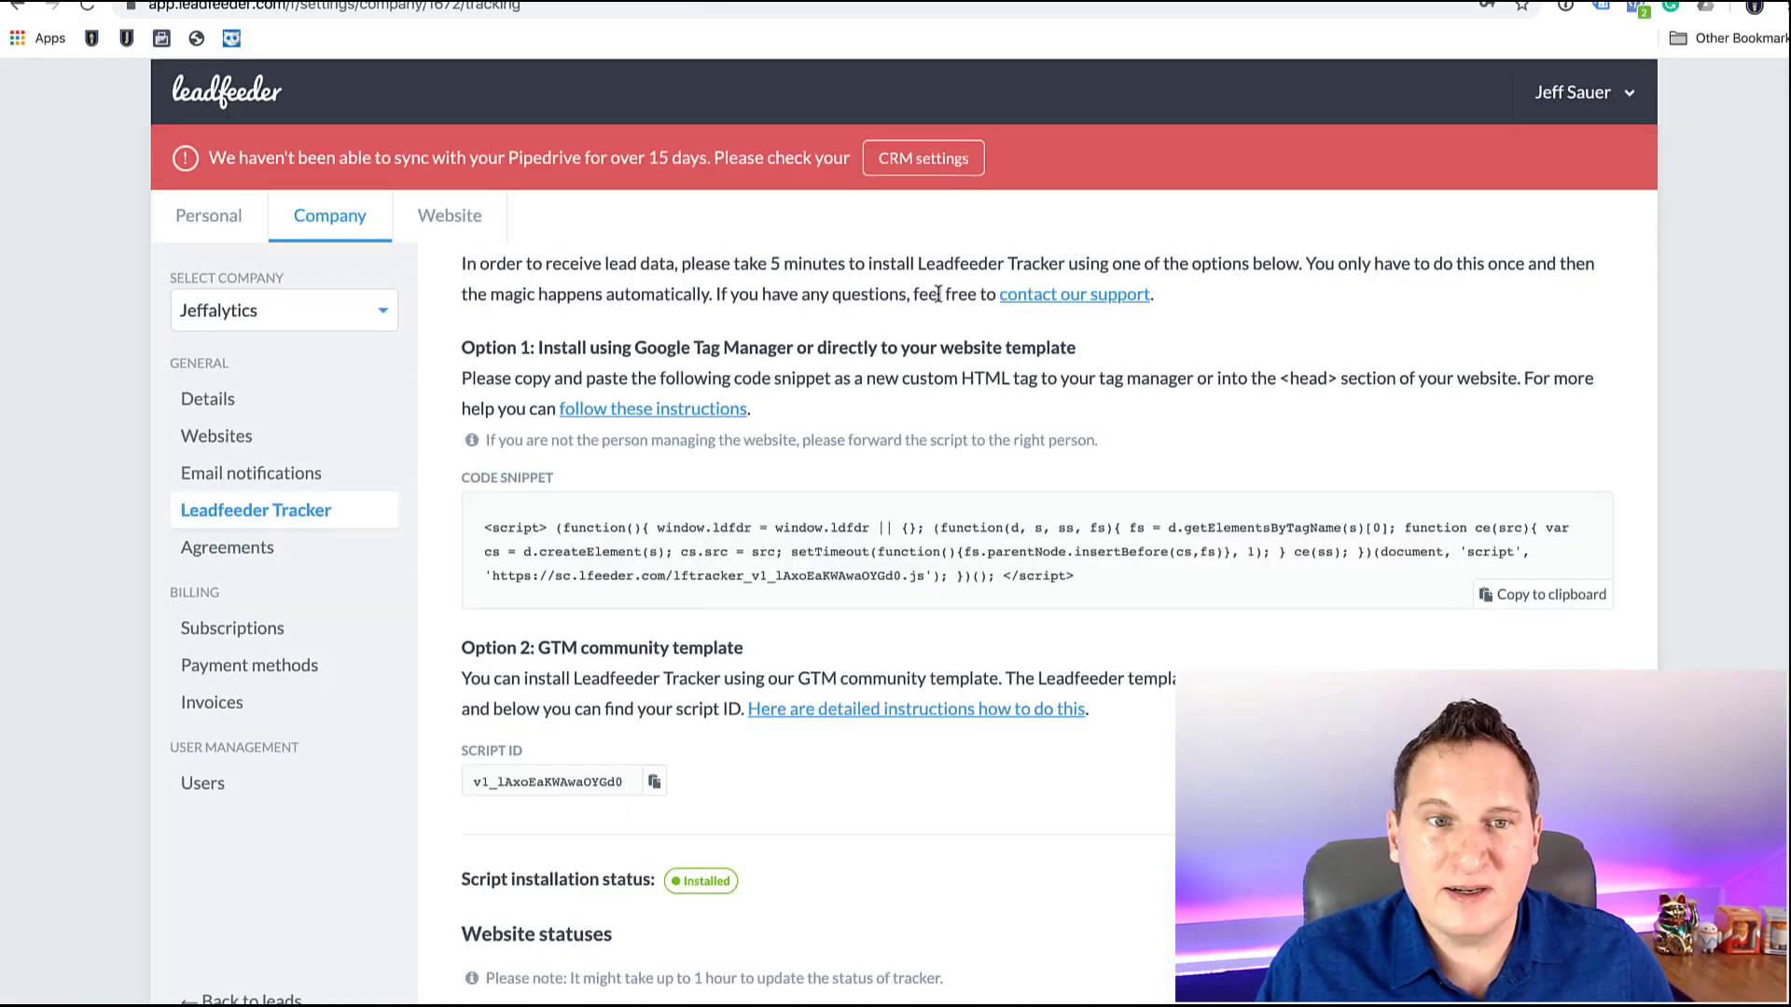
scroll(938, 285, down, 3)
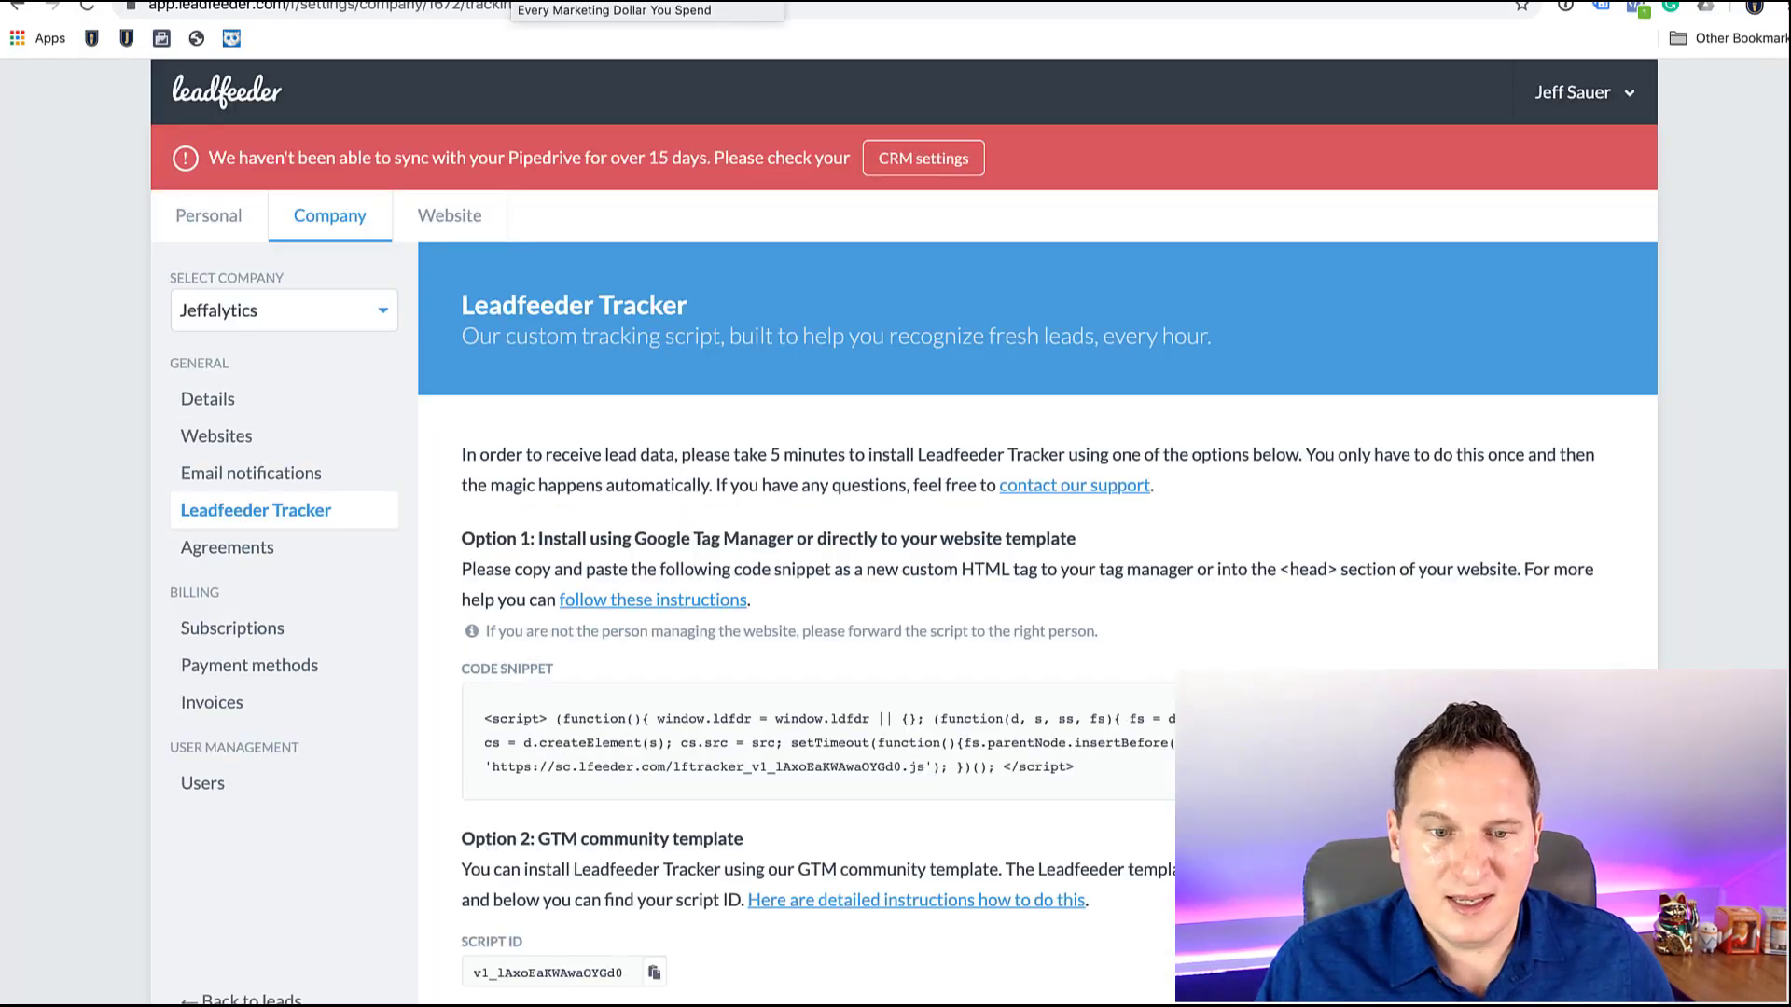
scroll(931, 611, down, 5)
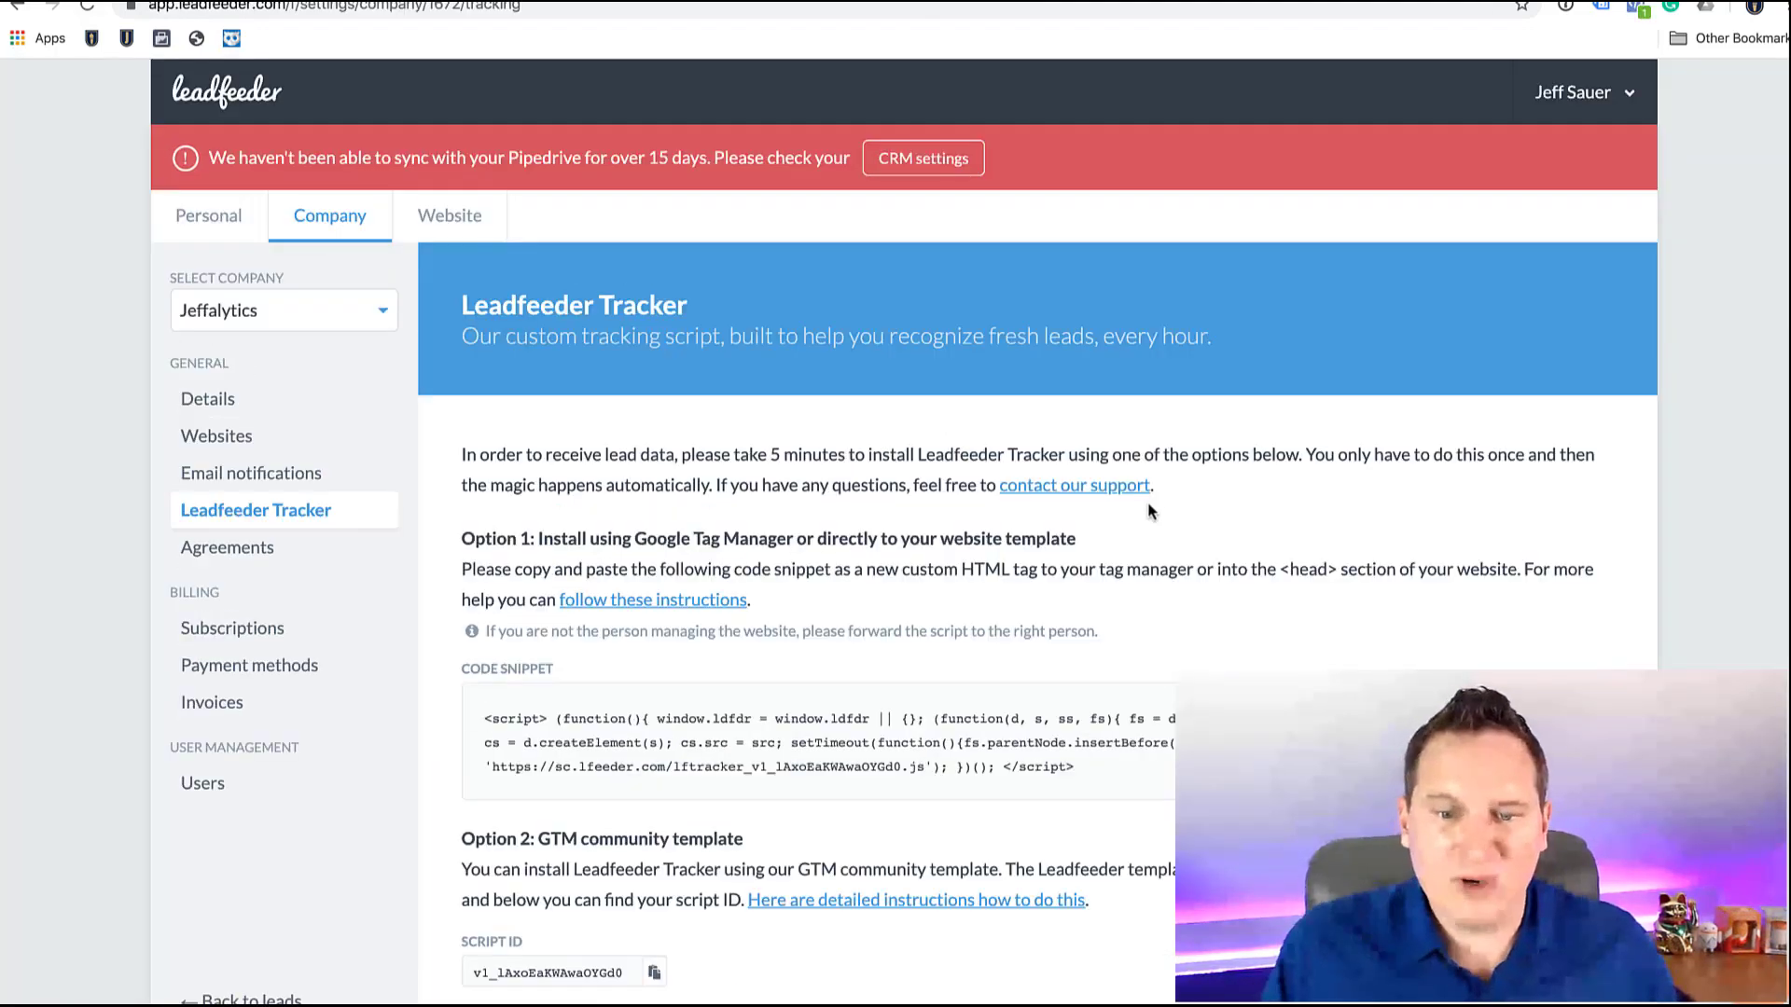
scroll(1147, 507, down, 5)
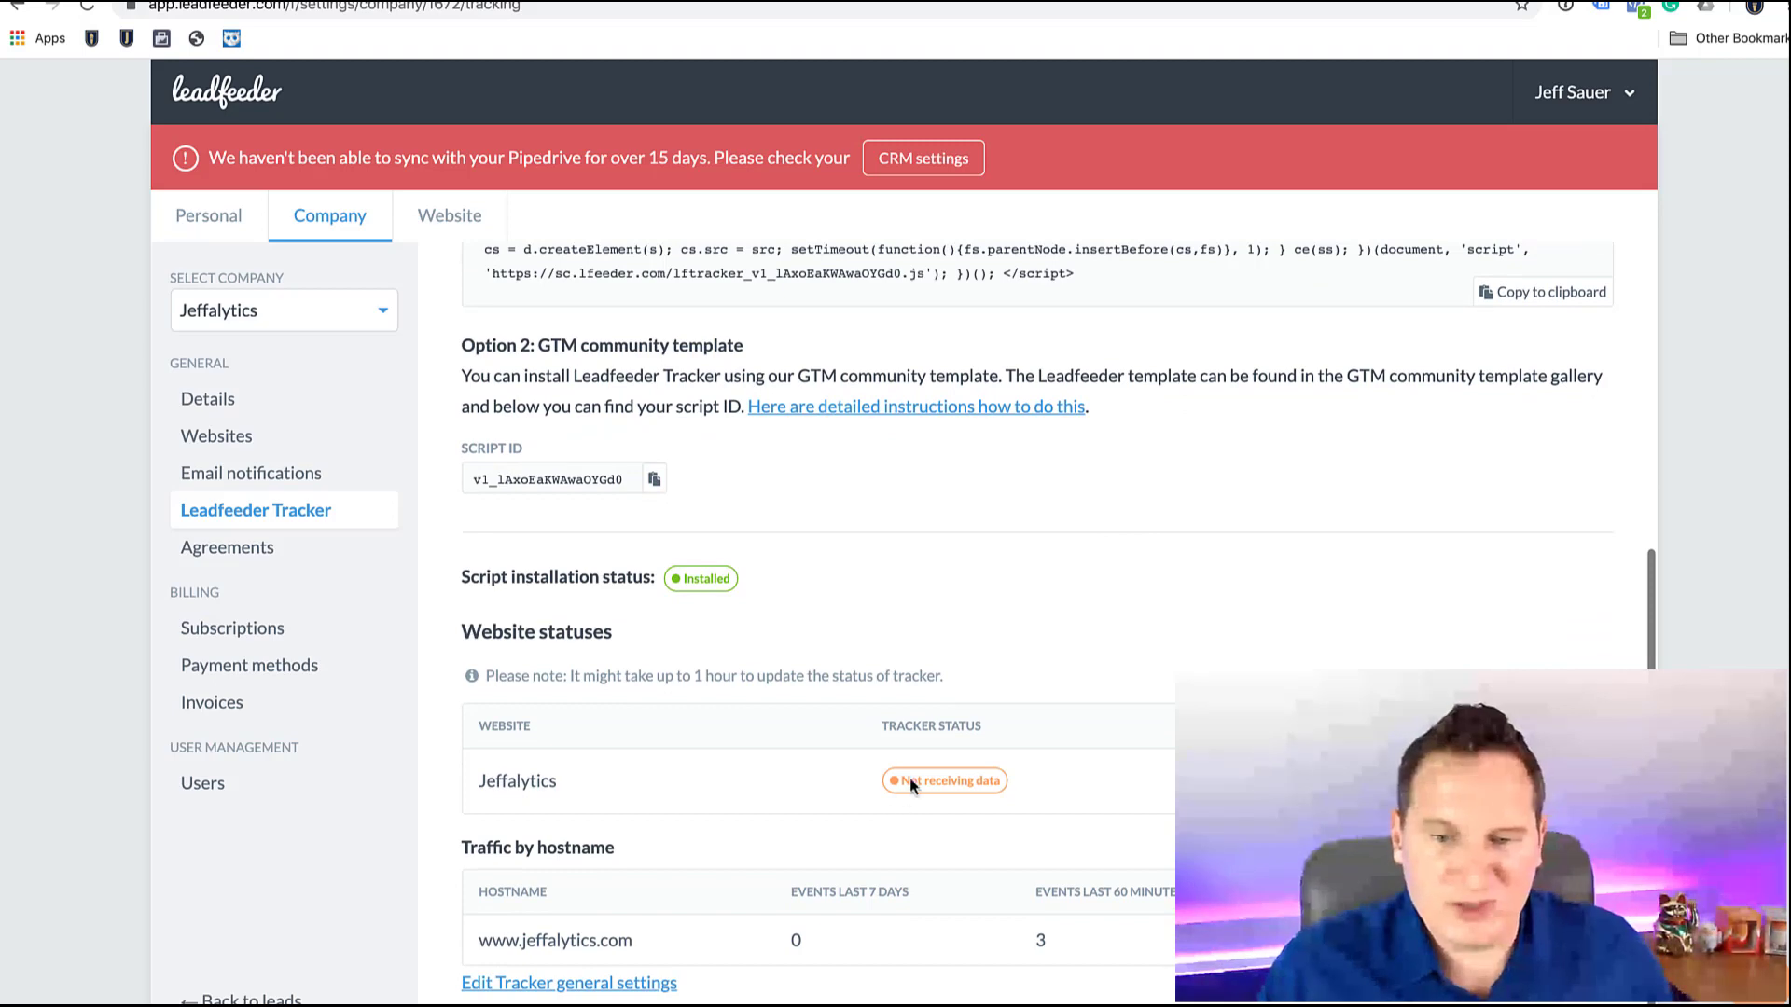
drag(1046, 942, 1051, 886)
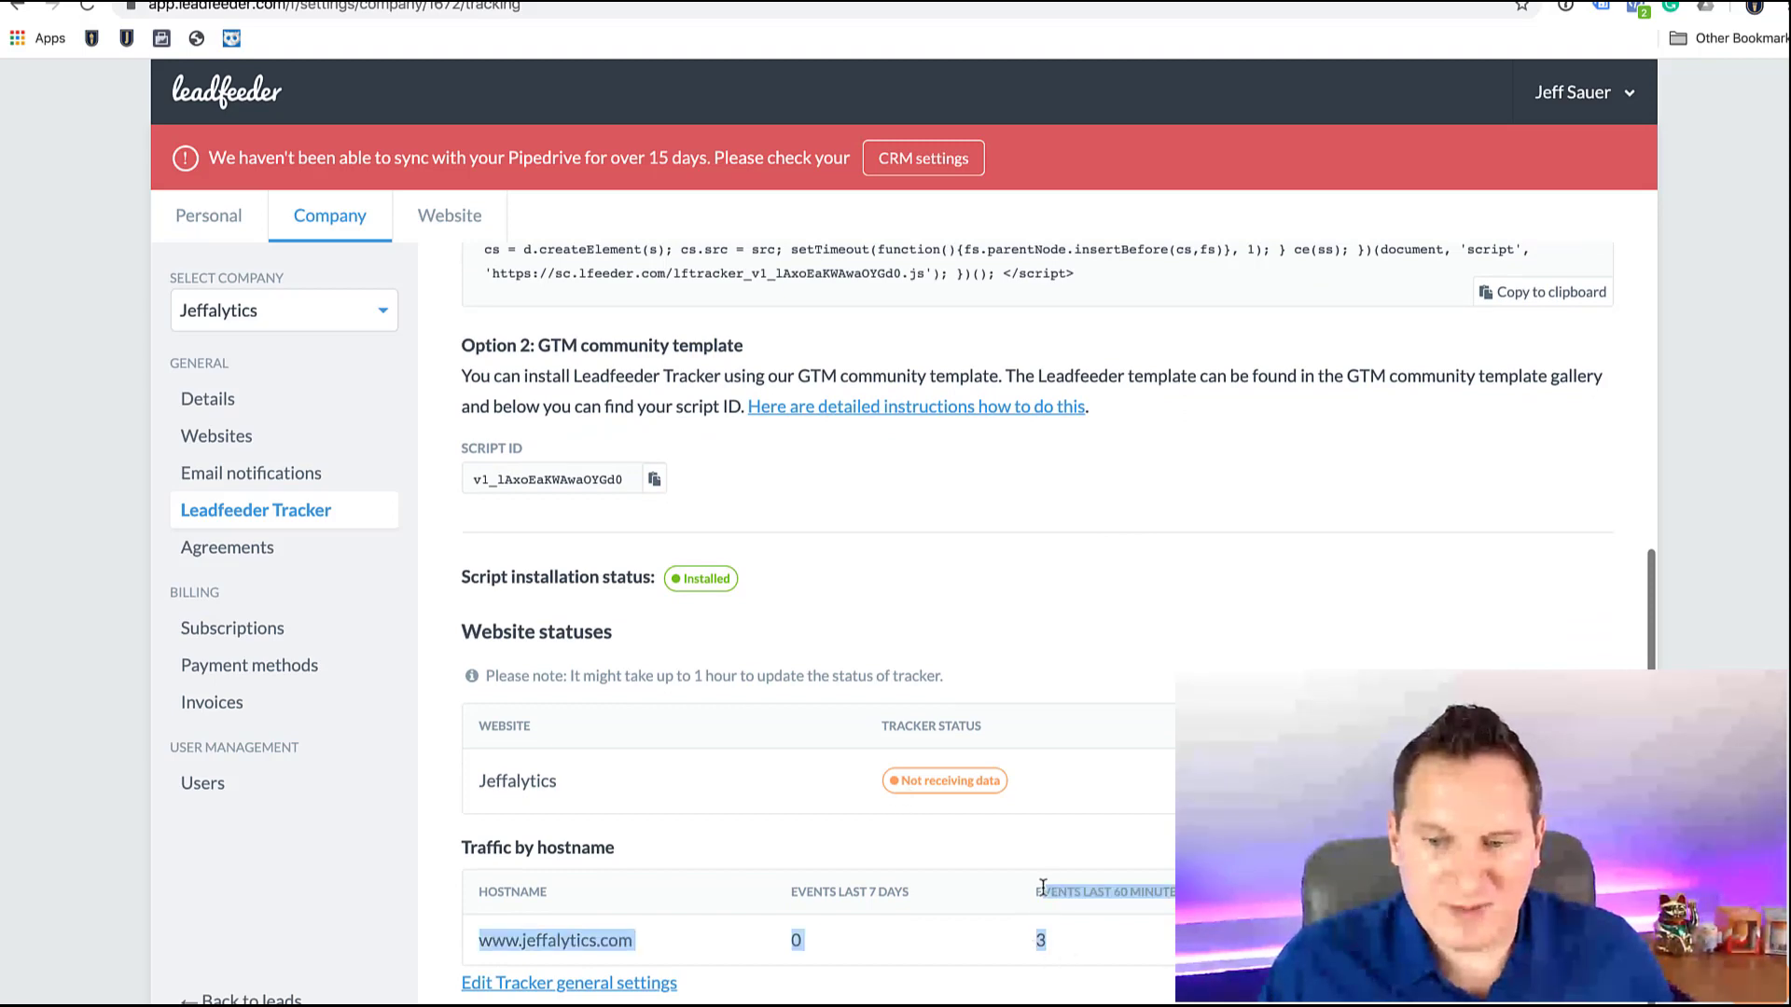
click(1049, 888)
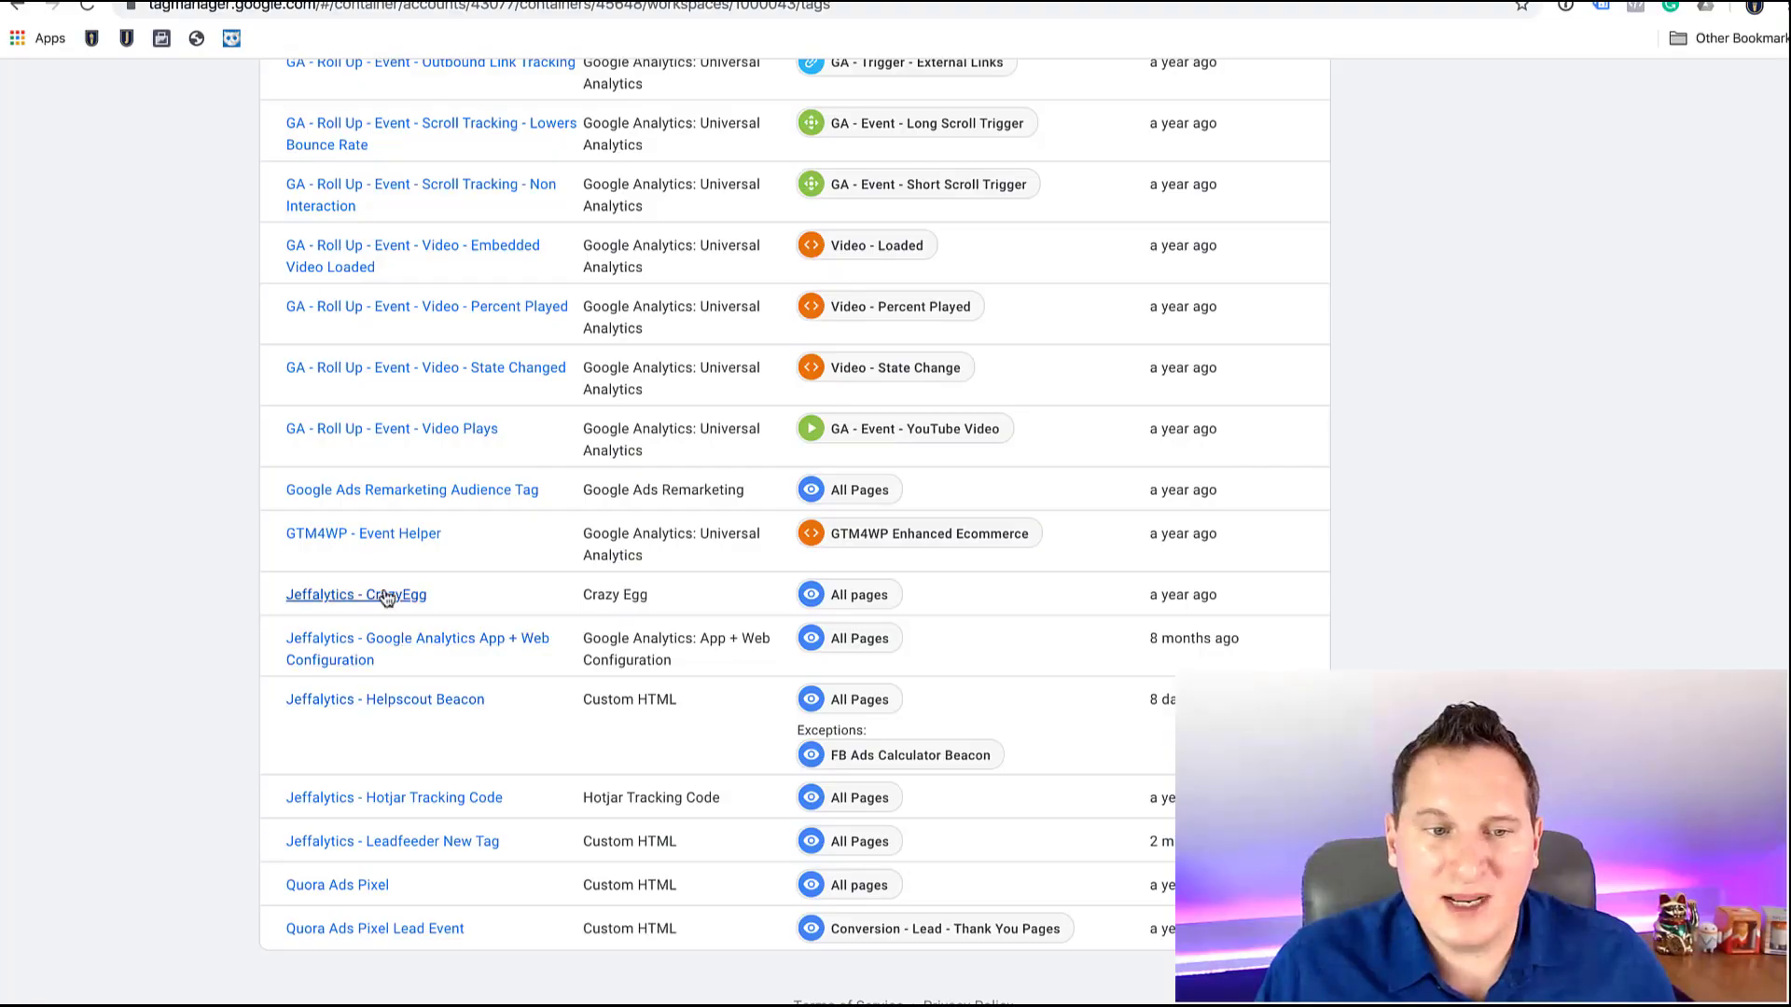
Open the "Jeffalytics - CrazyEgg" tag in Google Tag Manager and examine the Crazy Egg heatmap of the FB Ads Mastery Early Bird sales page
scroll(403, 708, up, 1)
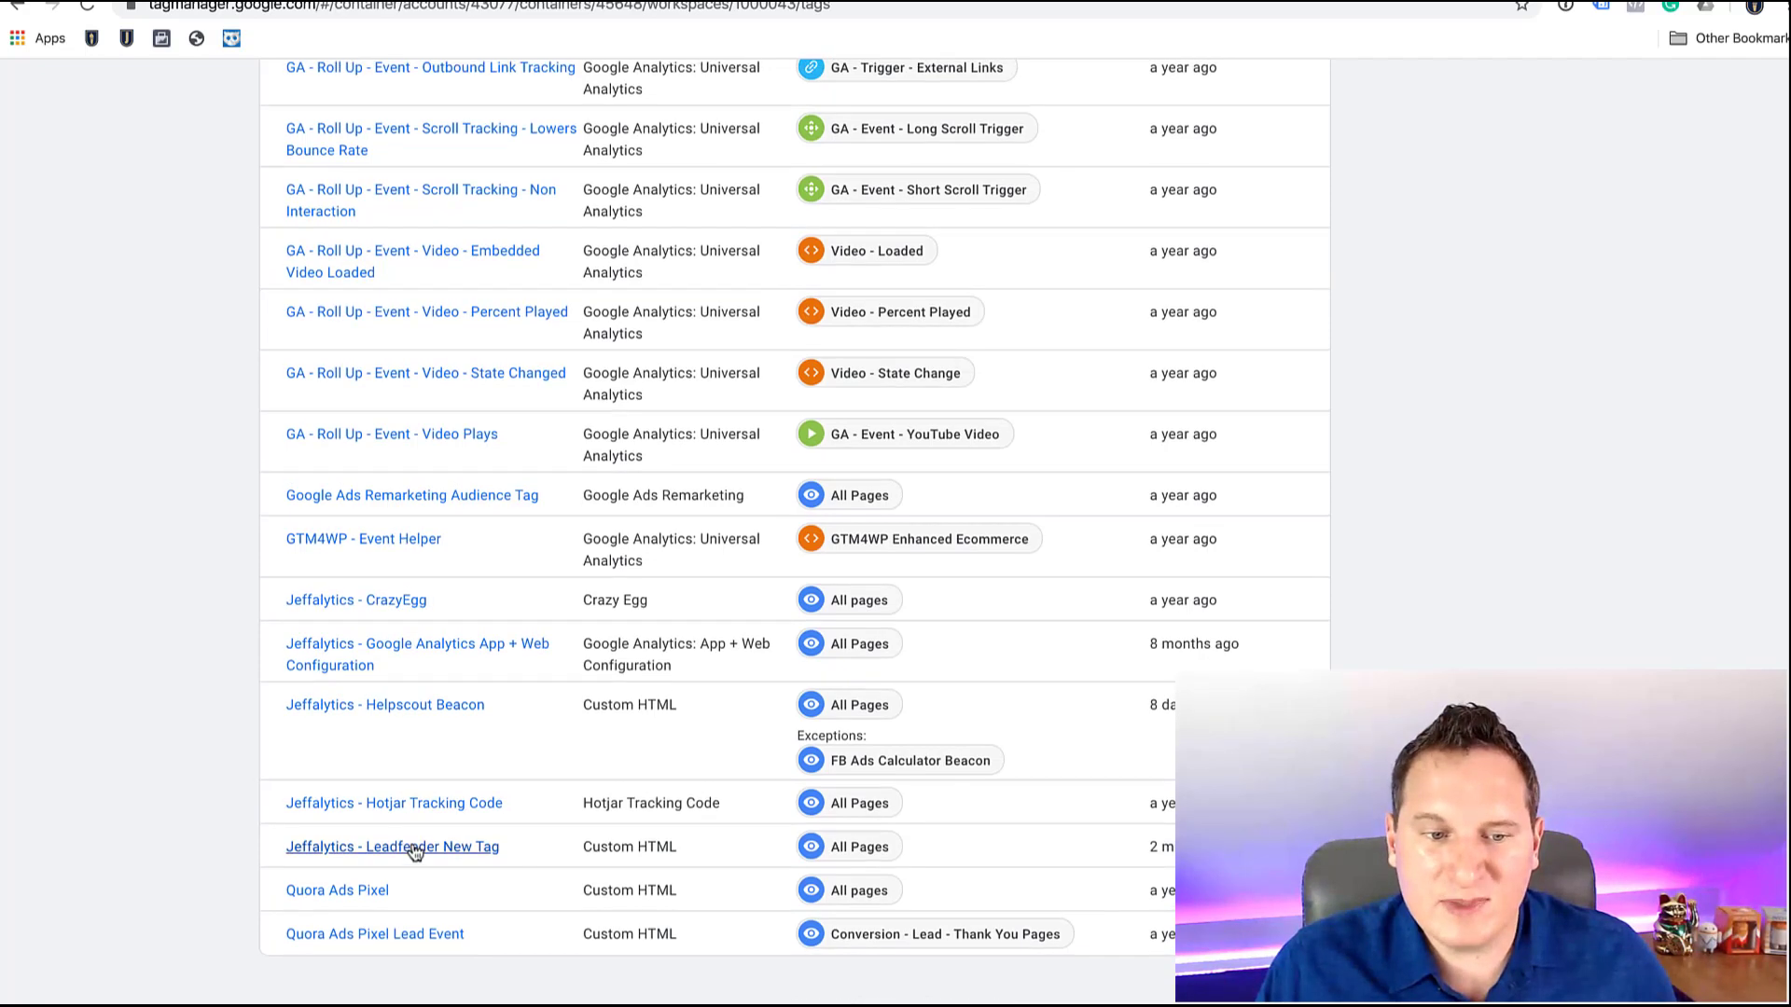
click(344, 602)
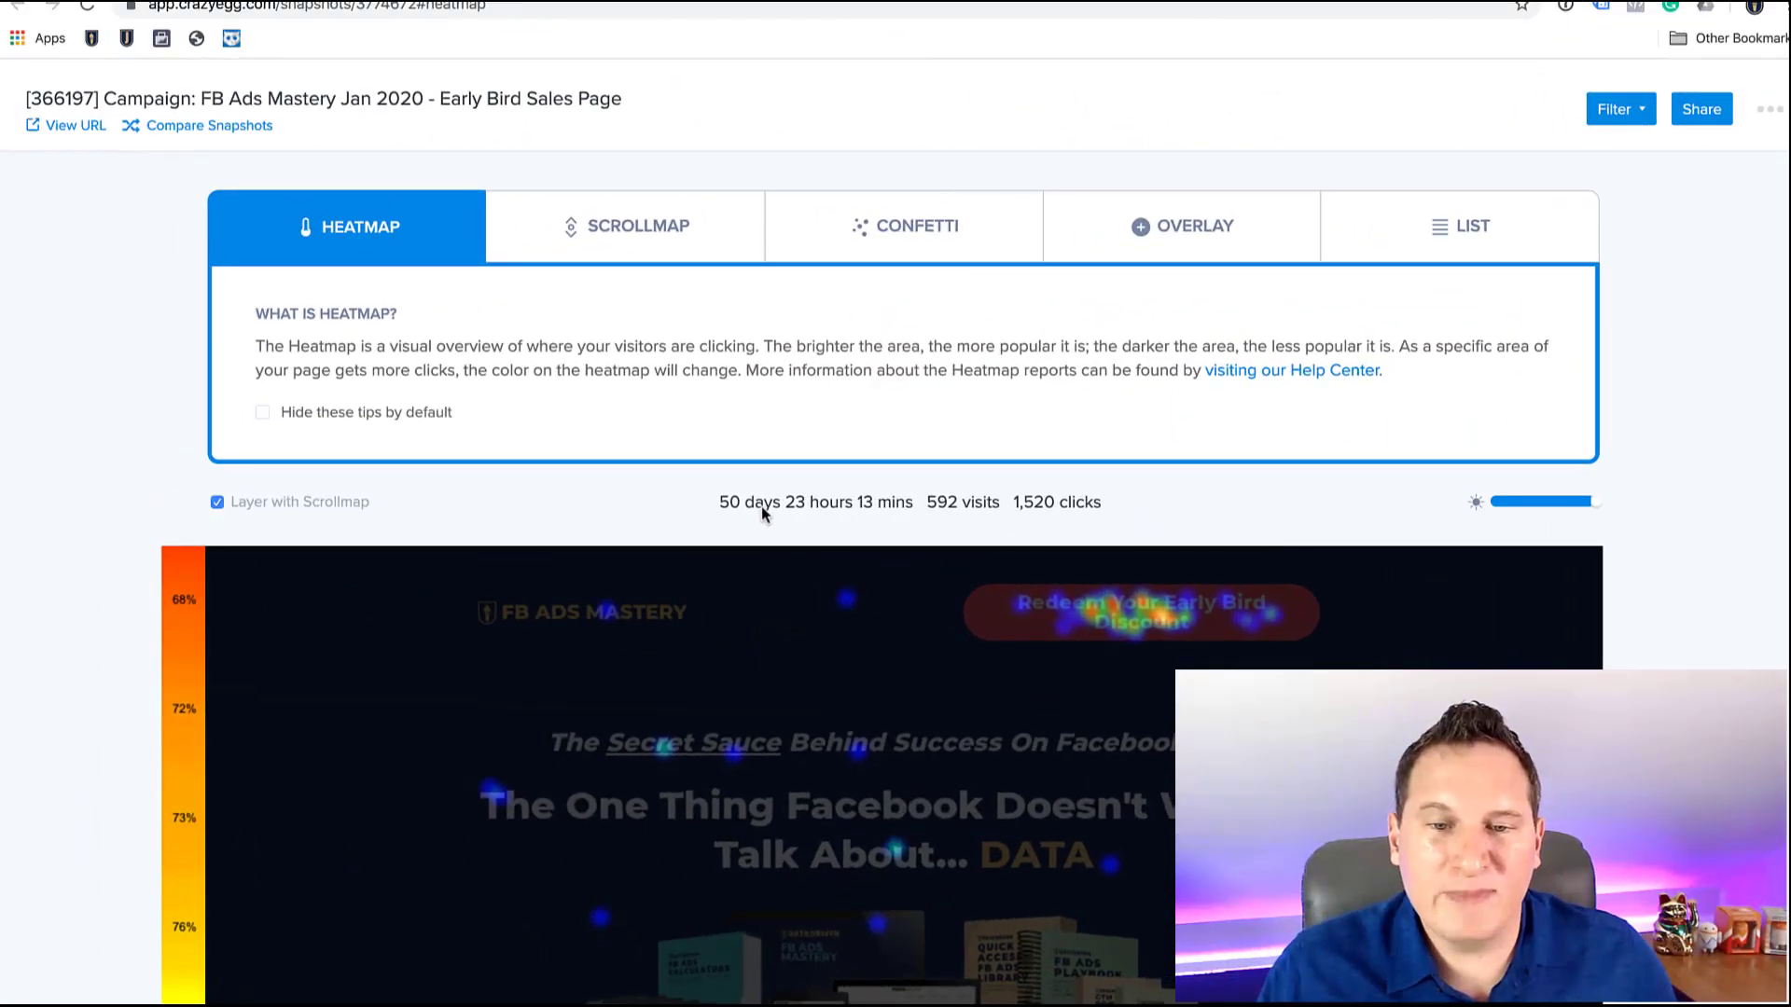
scroll(762, 513, down, 7)
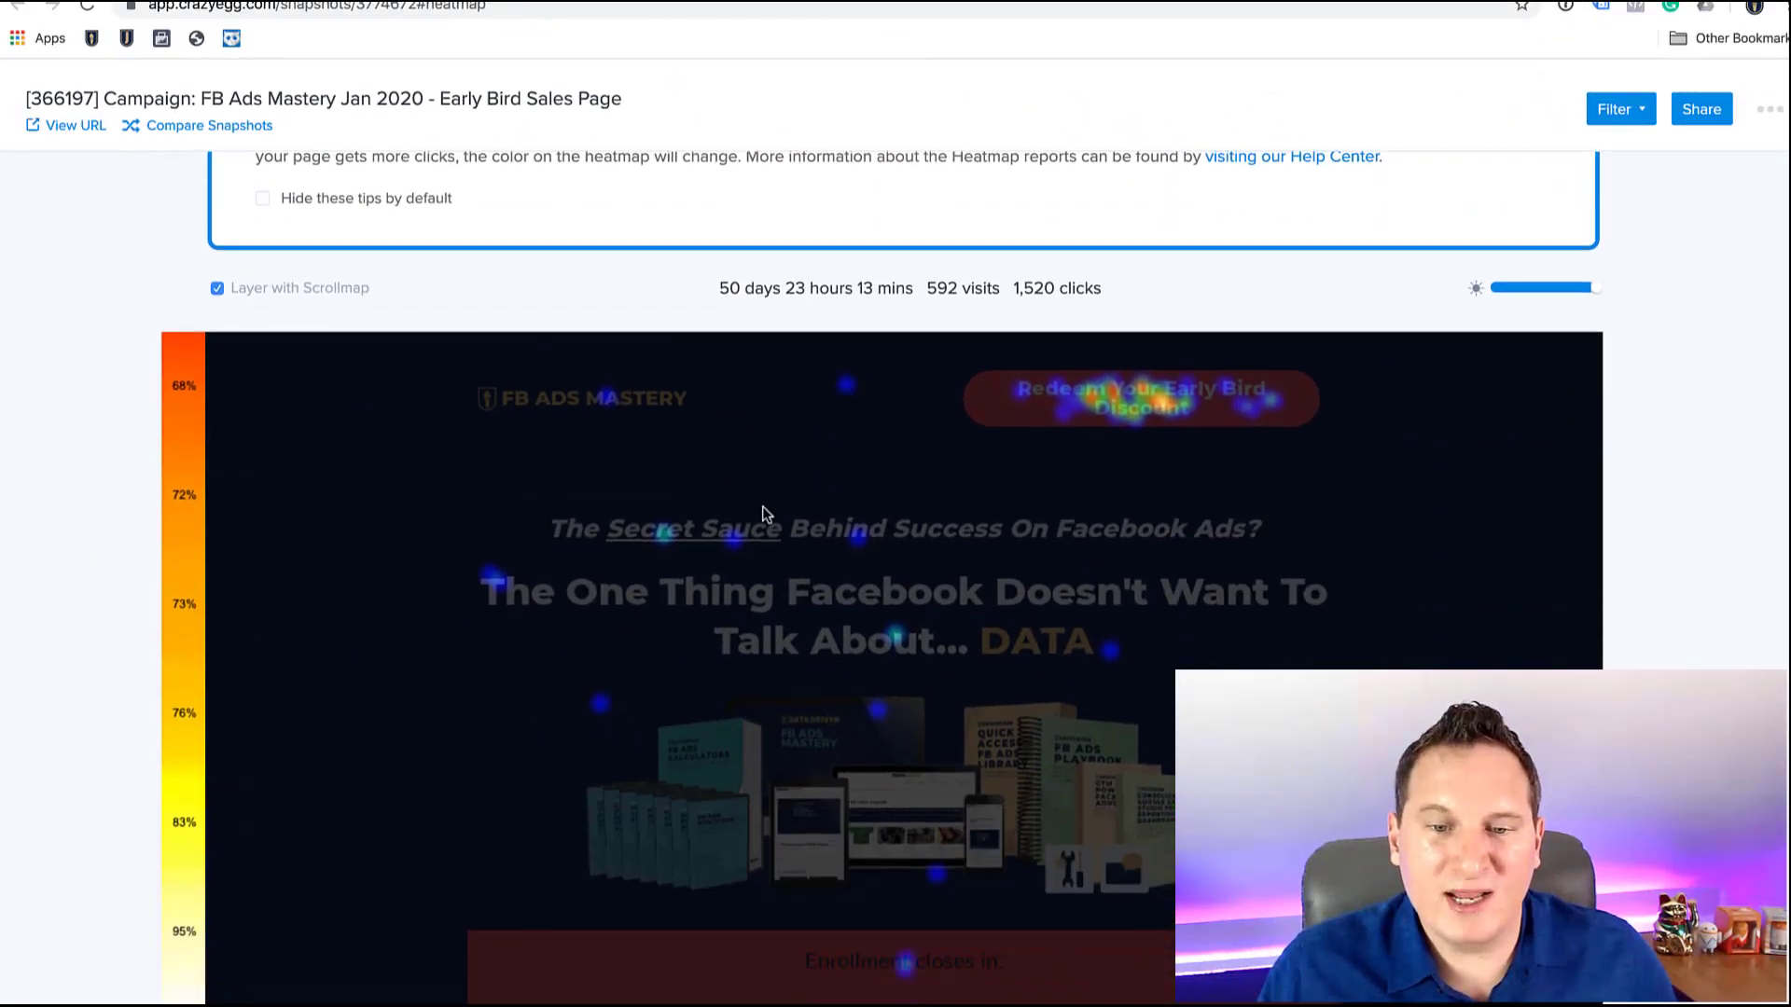
scroll(878, 611, down, 10)
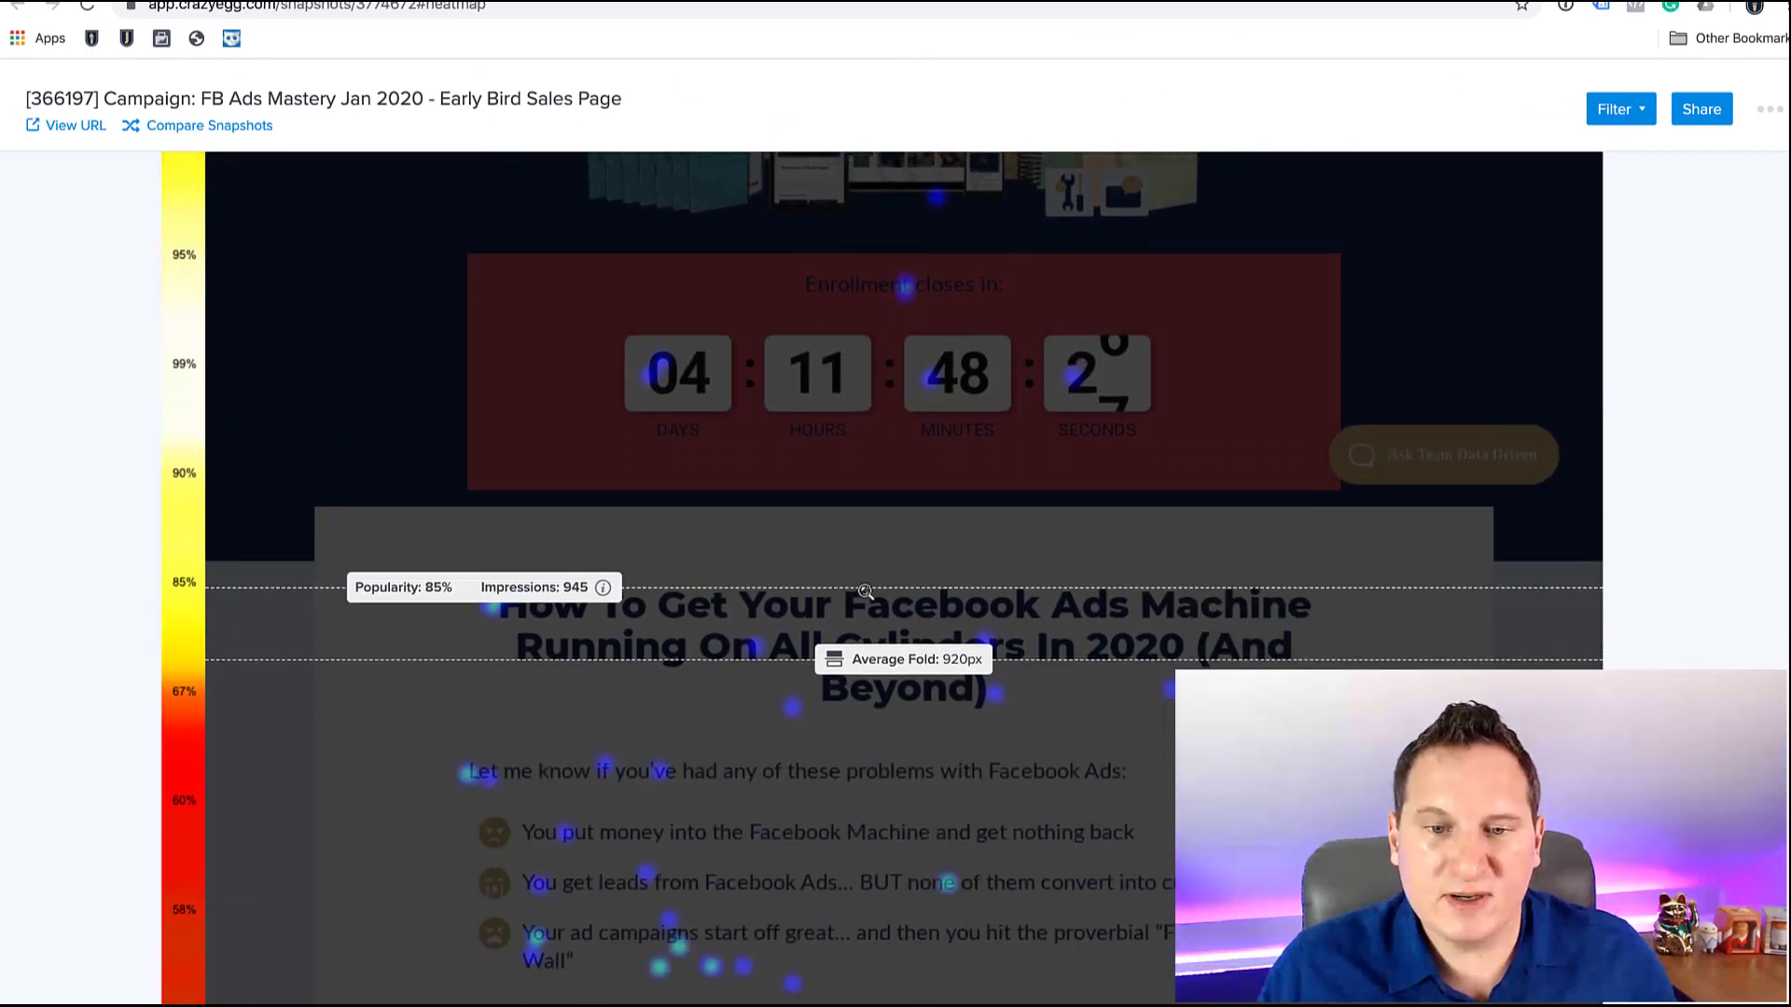
scroll(672, 305, down, 15)
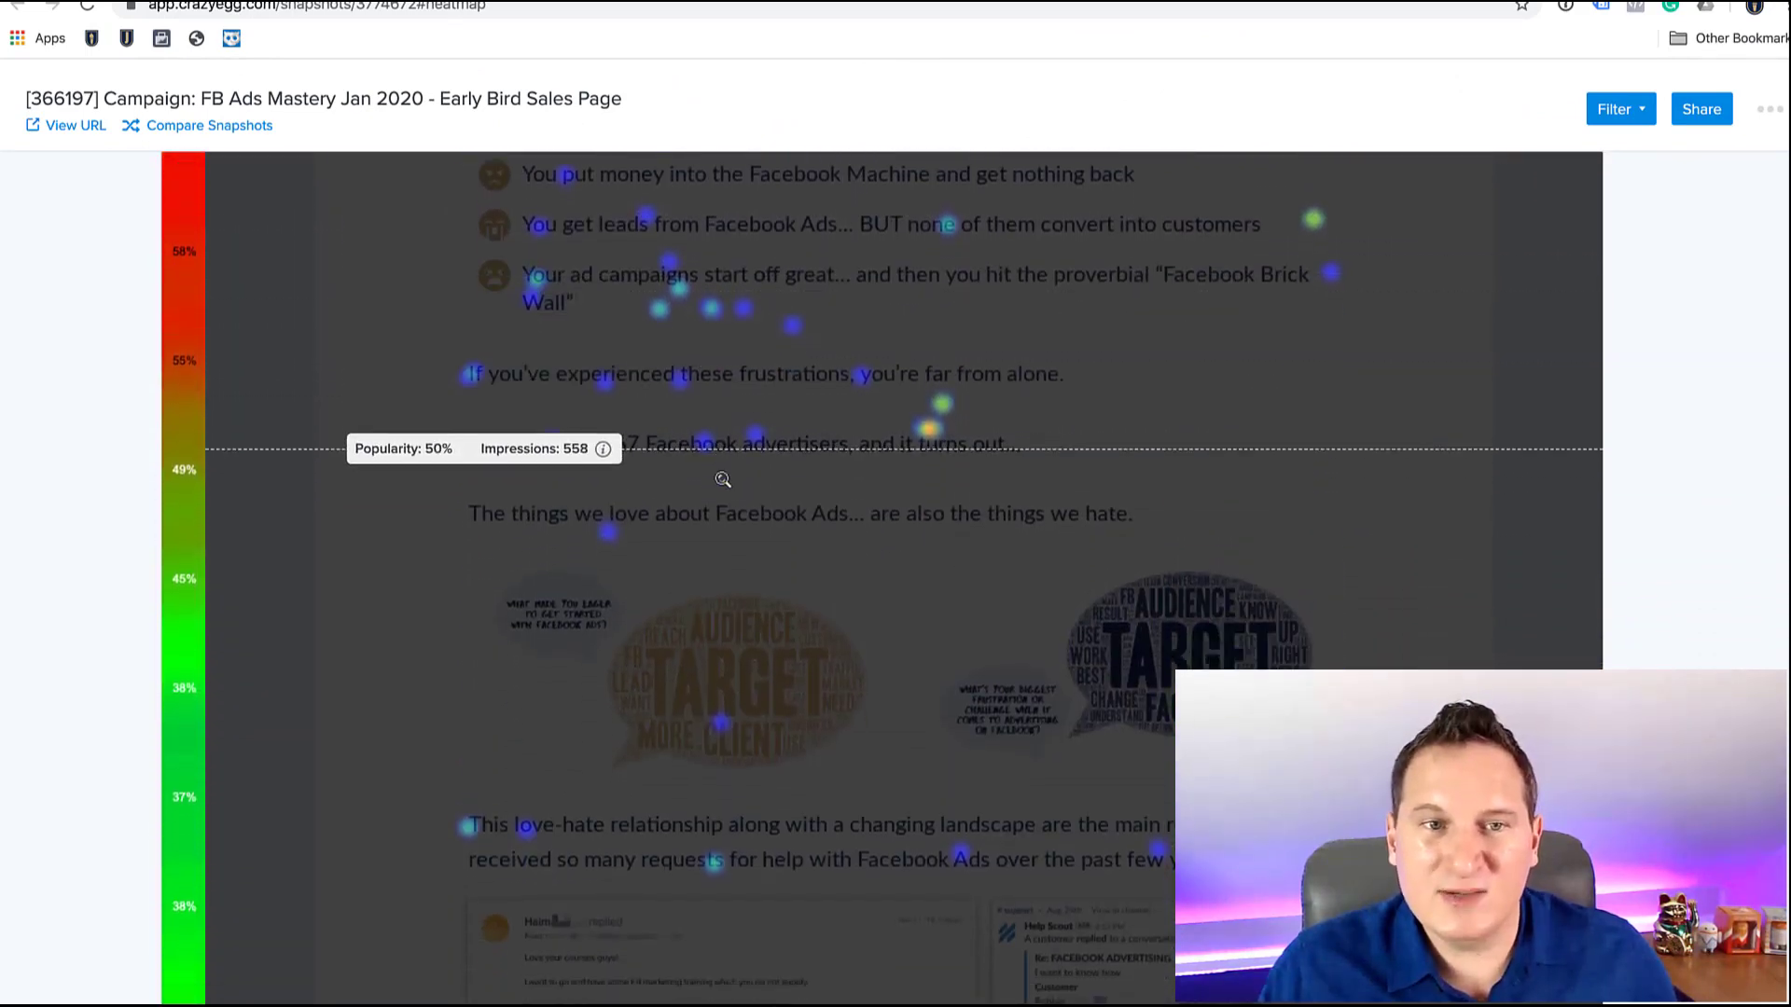
scroll(818, 474, down, 12)
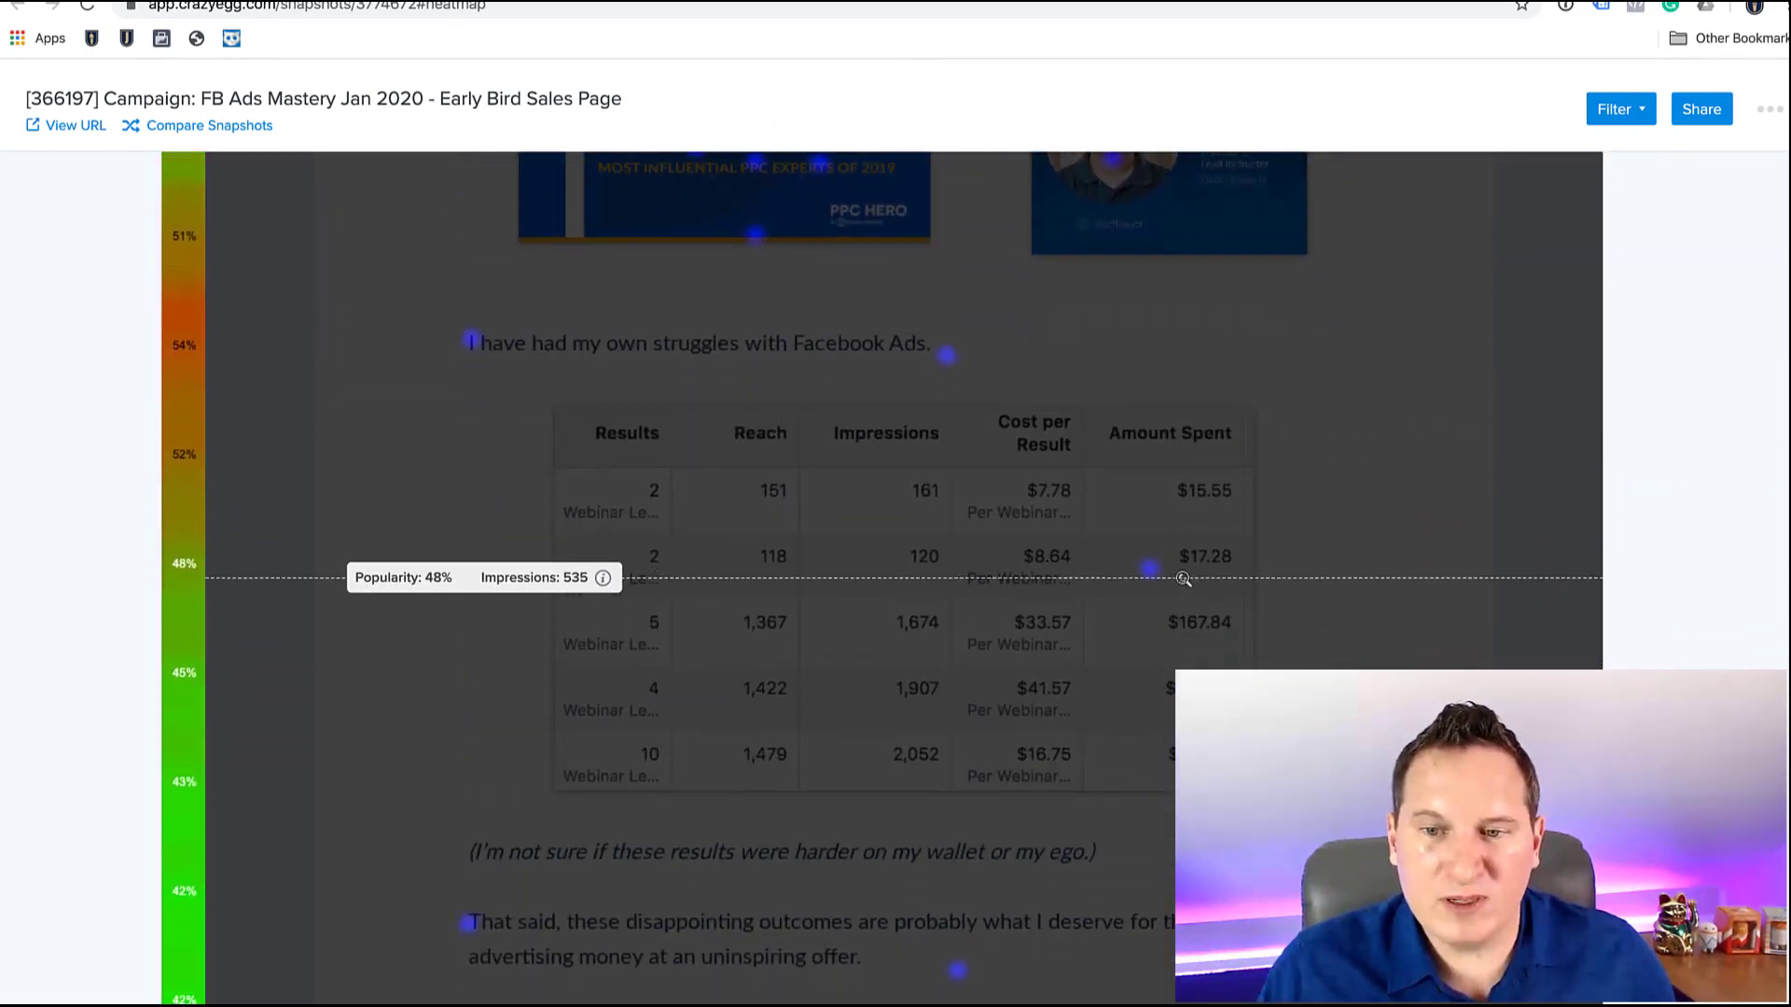
scroll(1124, 593, up, 20)
scroll(1125, 592, up, 10)
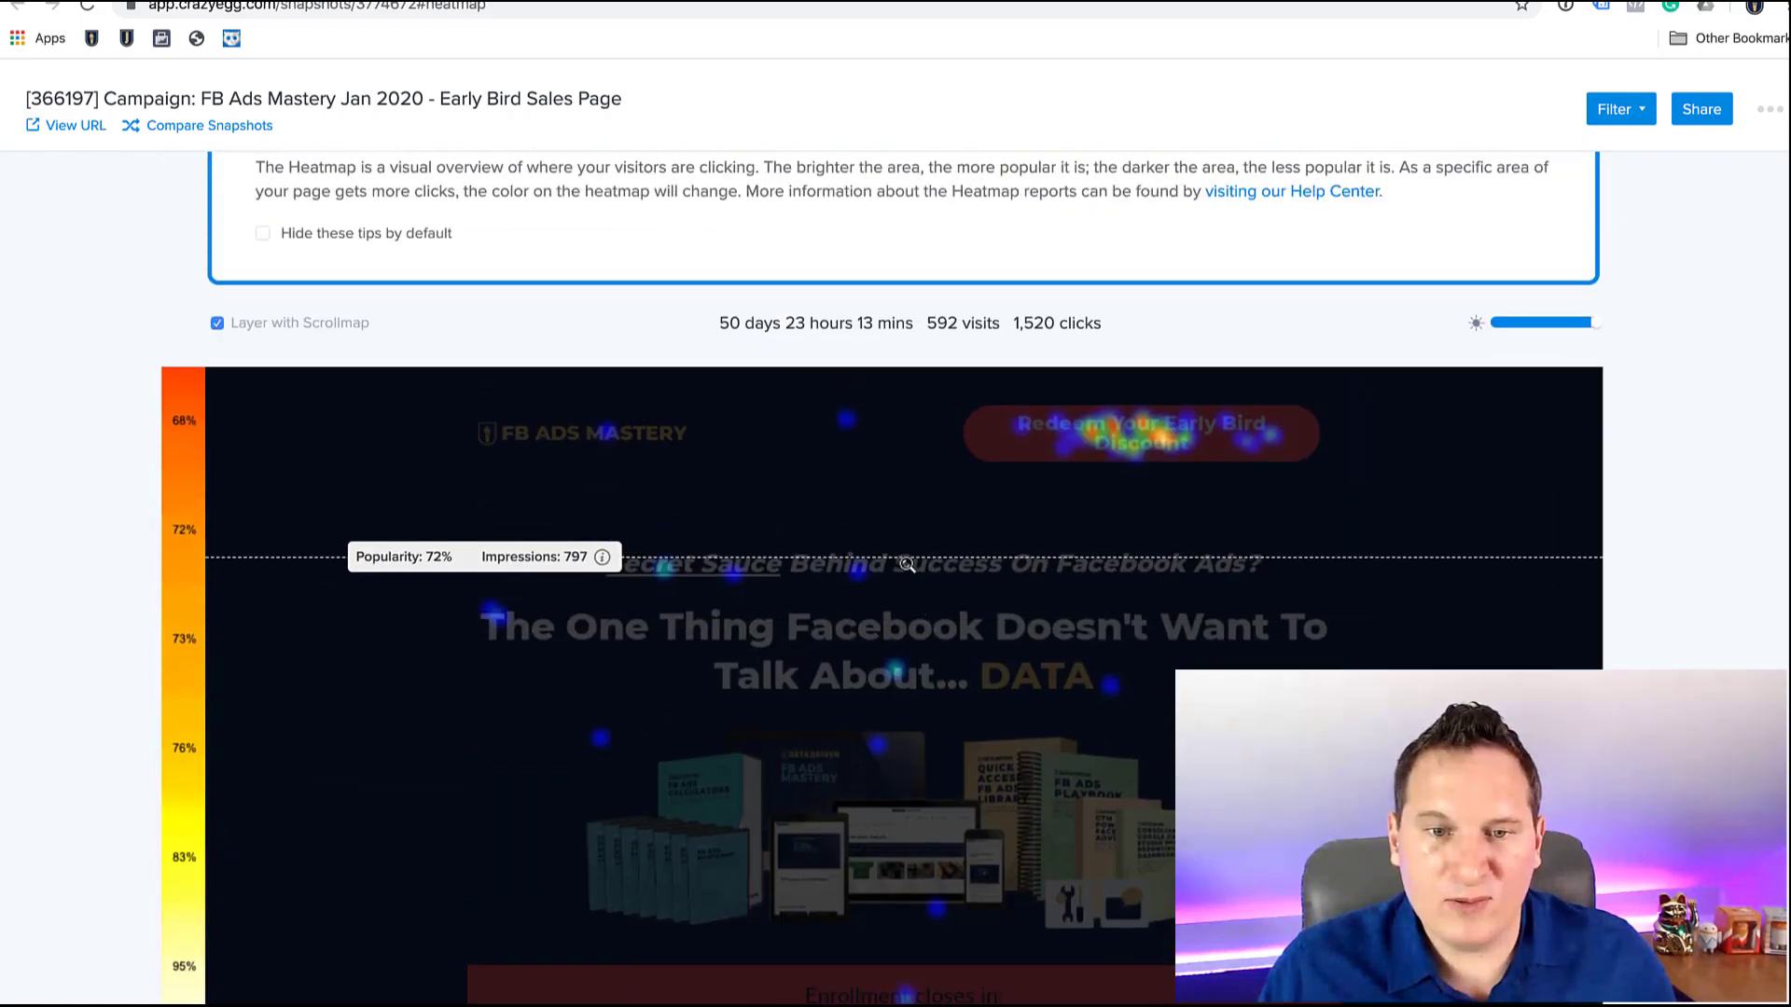
Examine the sales page's scrollmap in Crazy Egg, then return to the CrazyEgg tag's configuration in Google Tag Manager
click(655, 240)
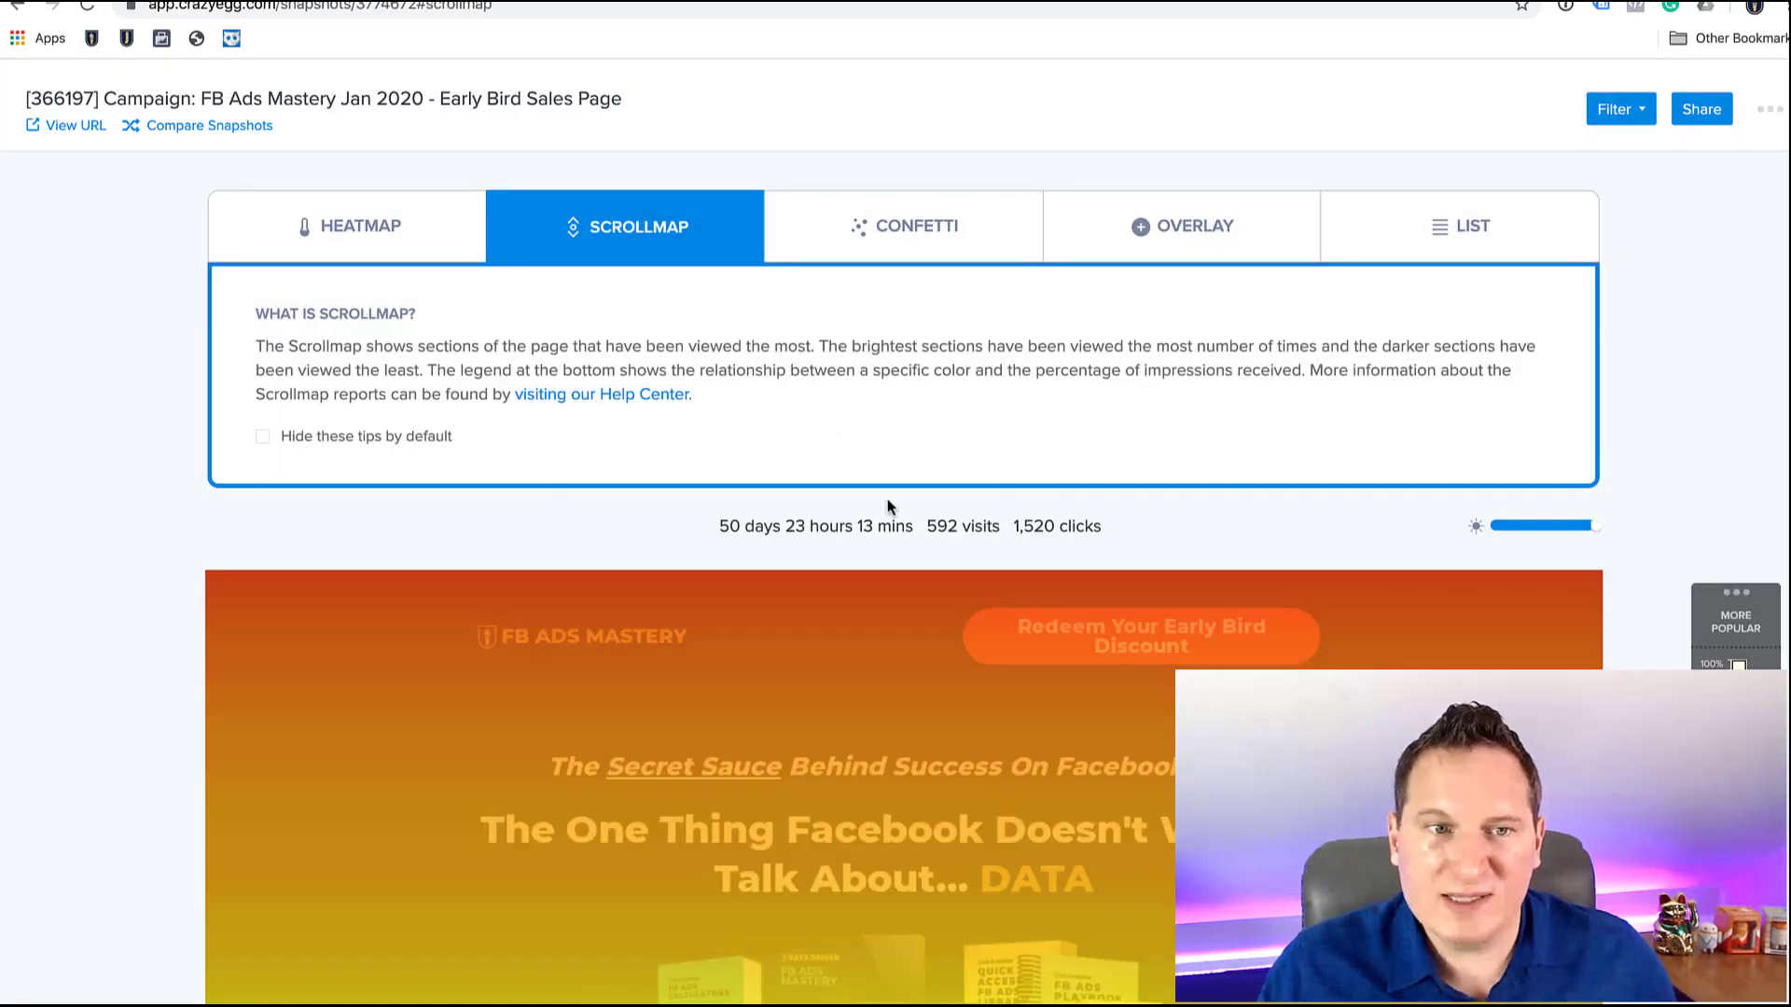
scroll(914, 578, down, 10)
scroll(917, 583, down, 10)
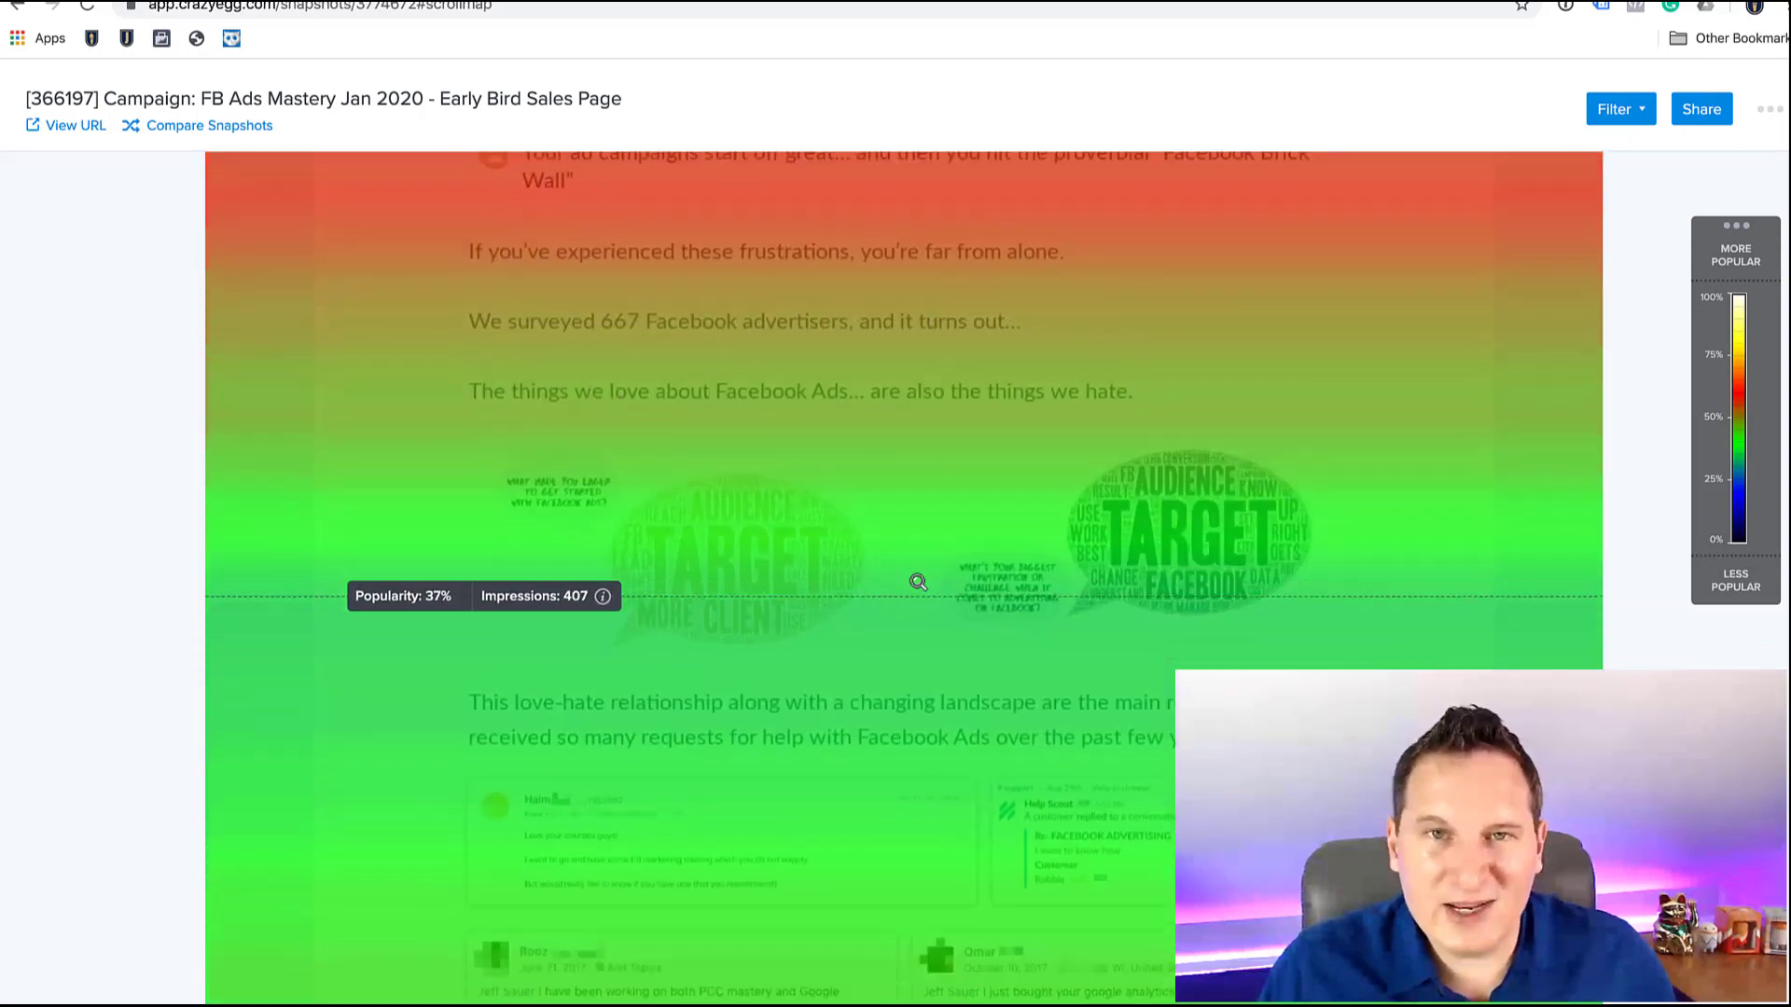
scroll(918, 580, down, 2)
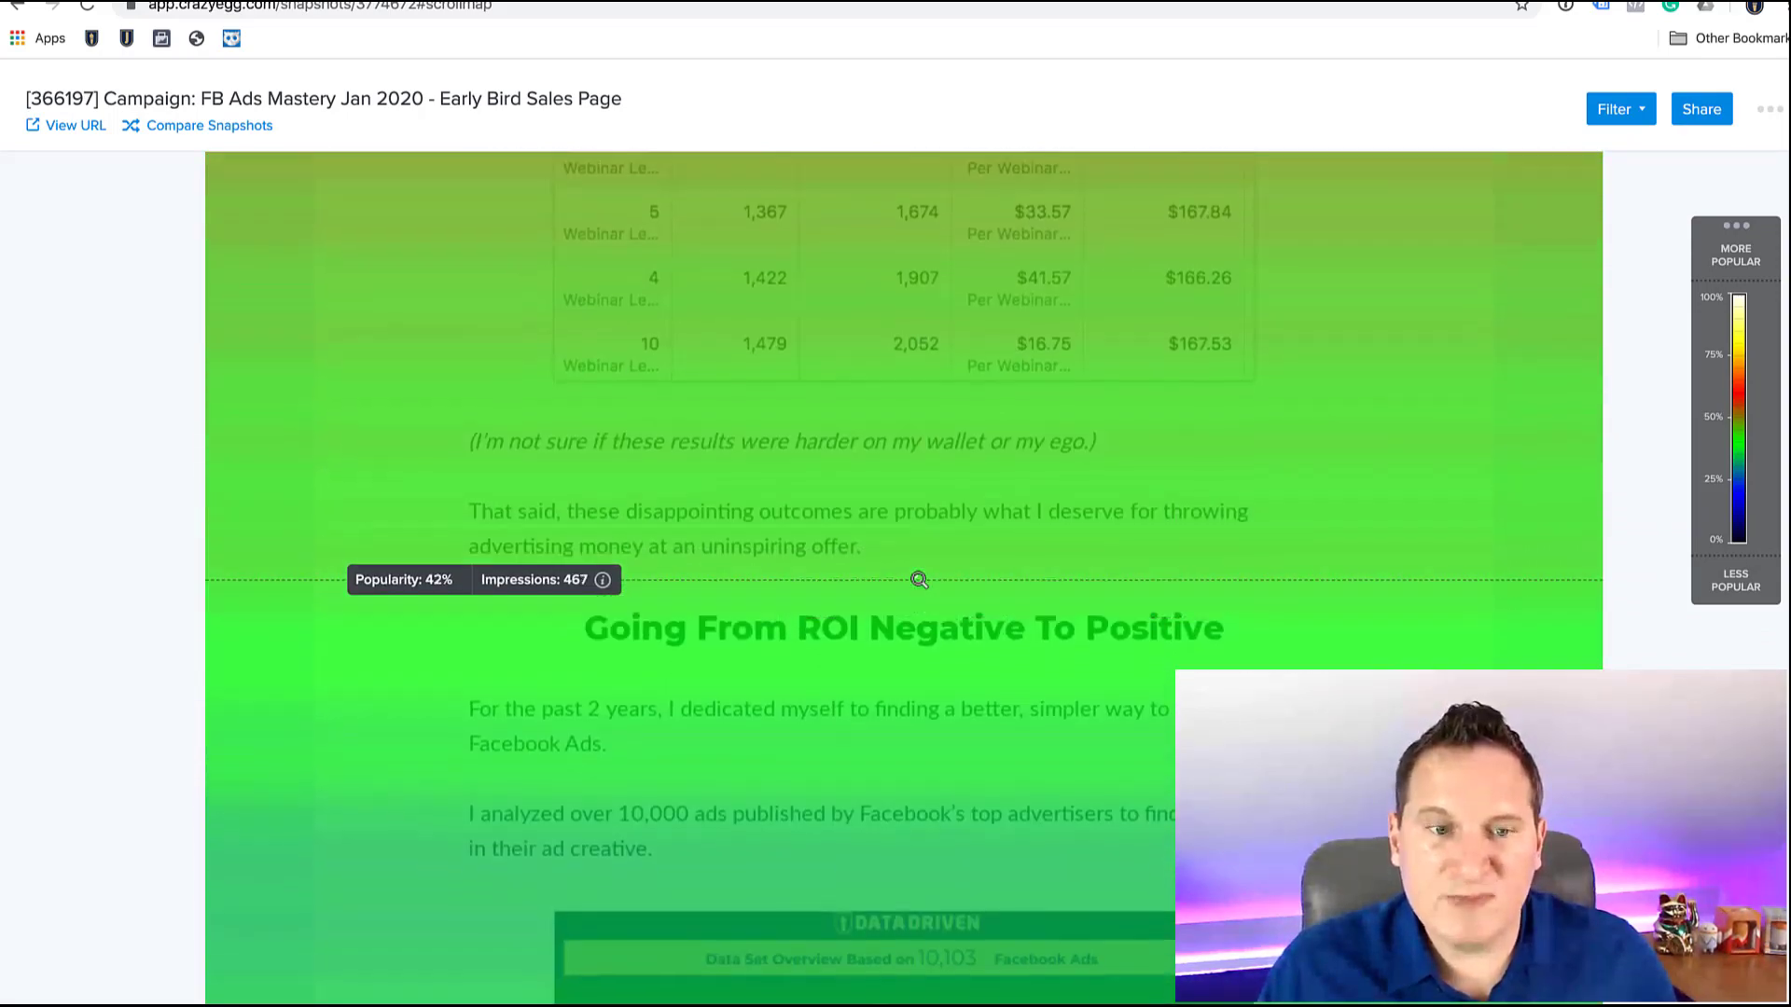
scroll(918, 580, up, 15)
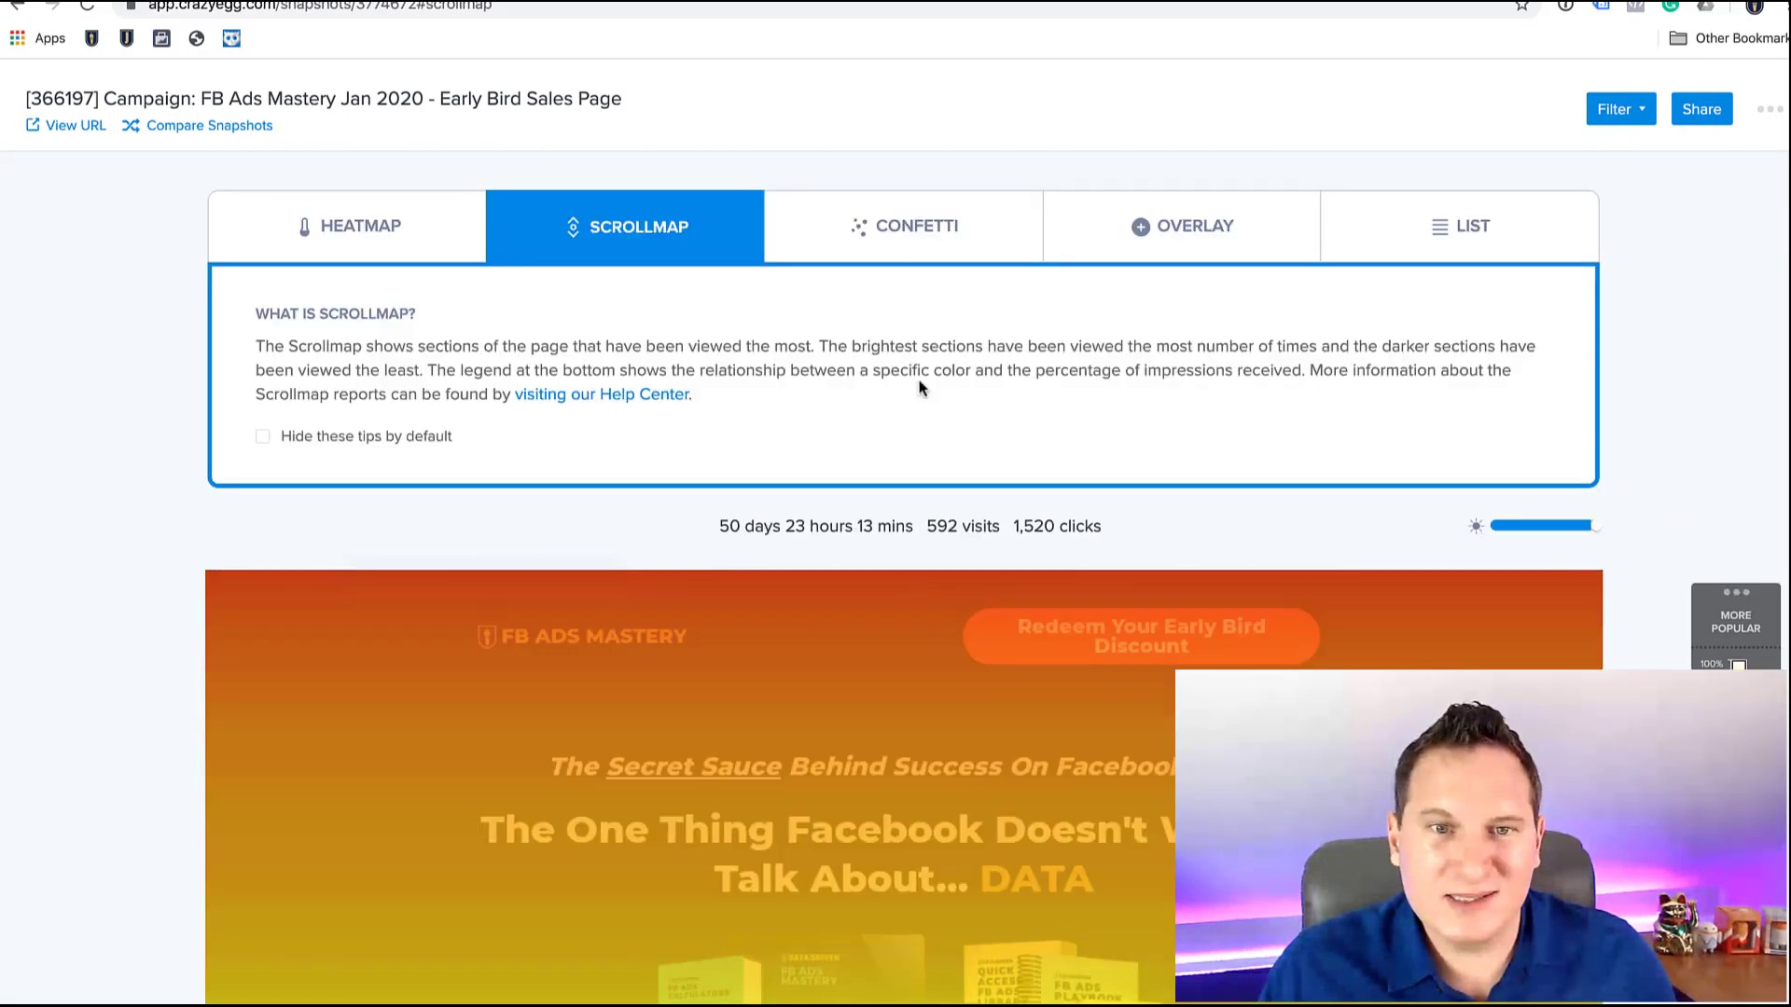
scroll(890, 653, down, 3)
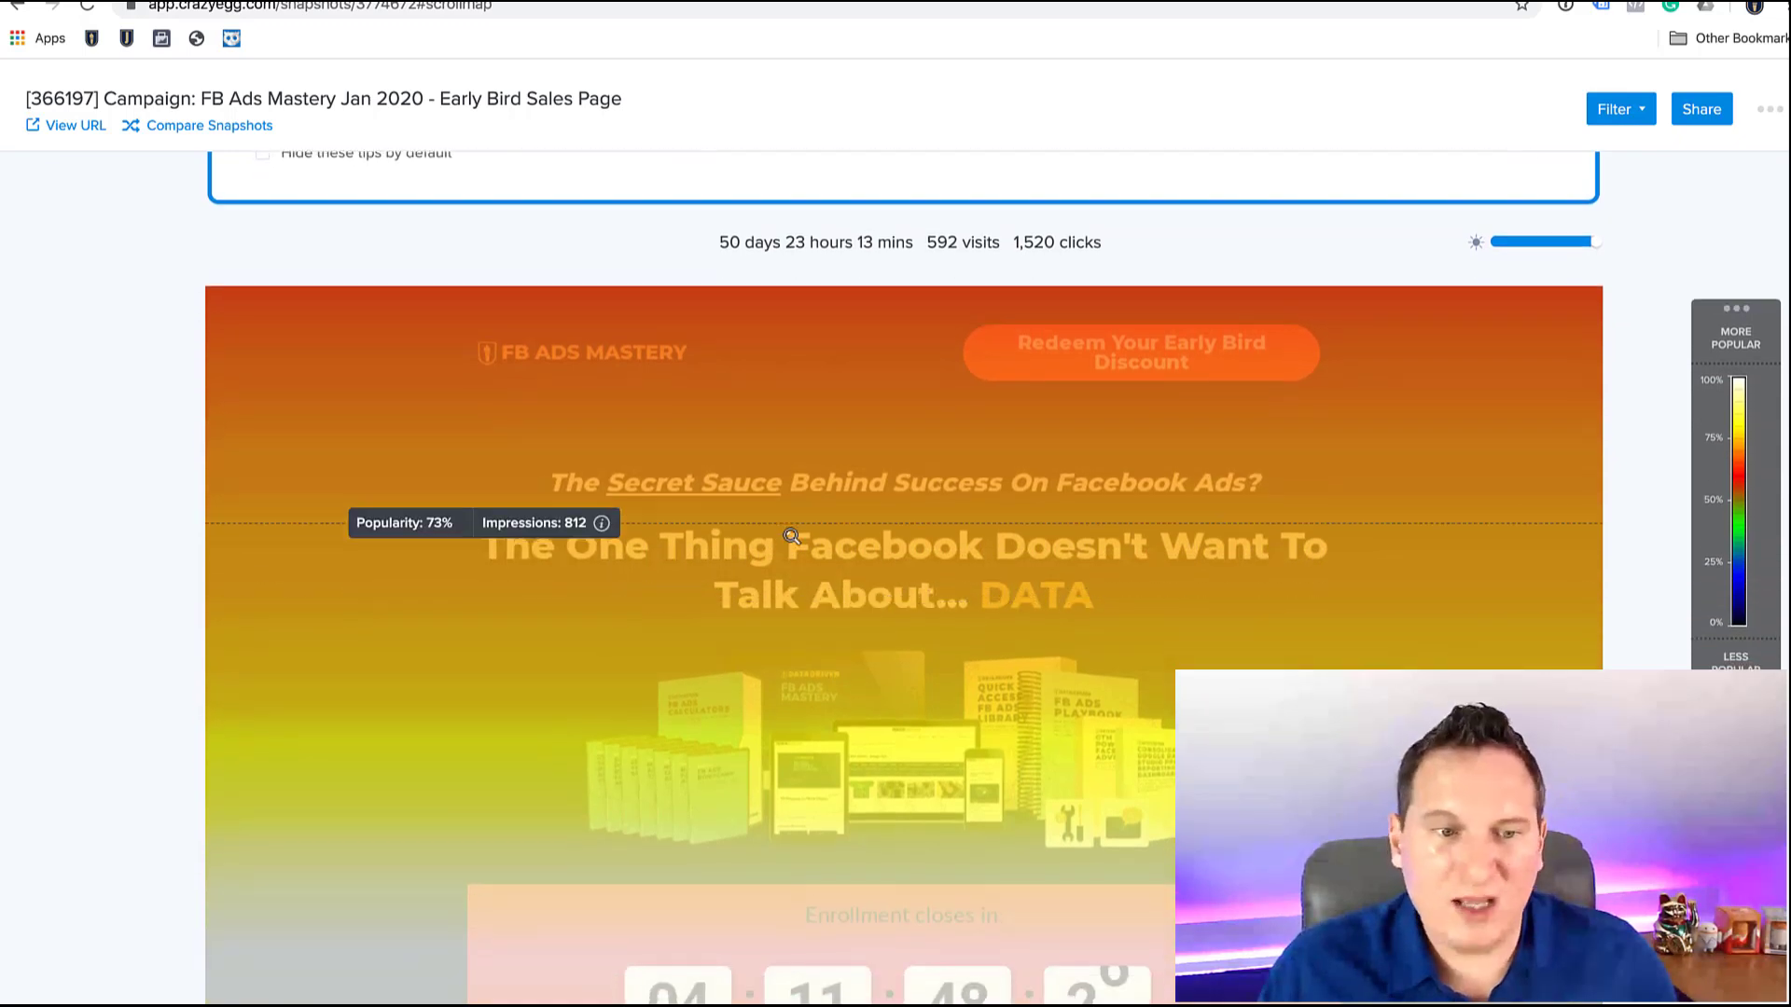
scroll(791, 528, up, 3)
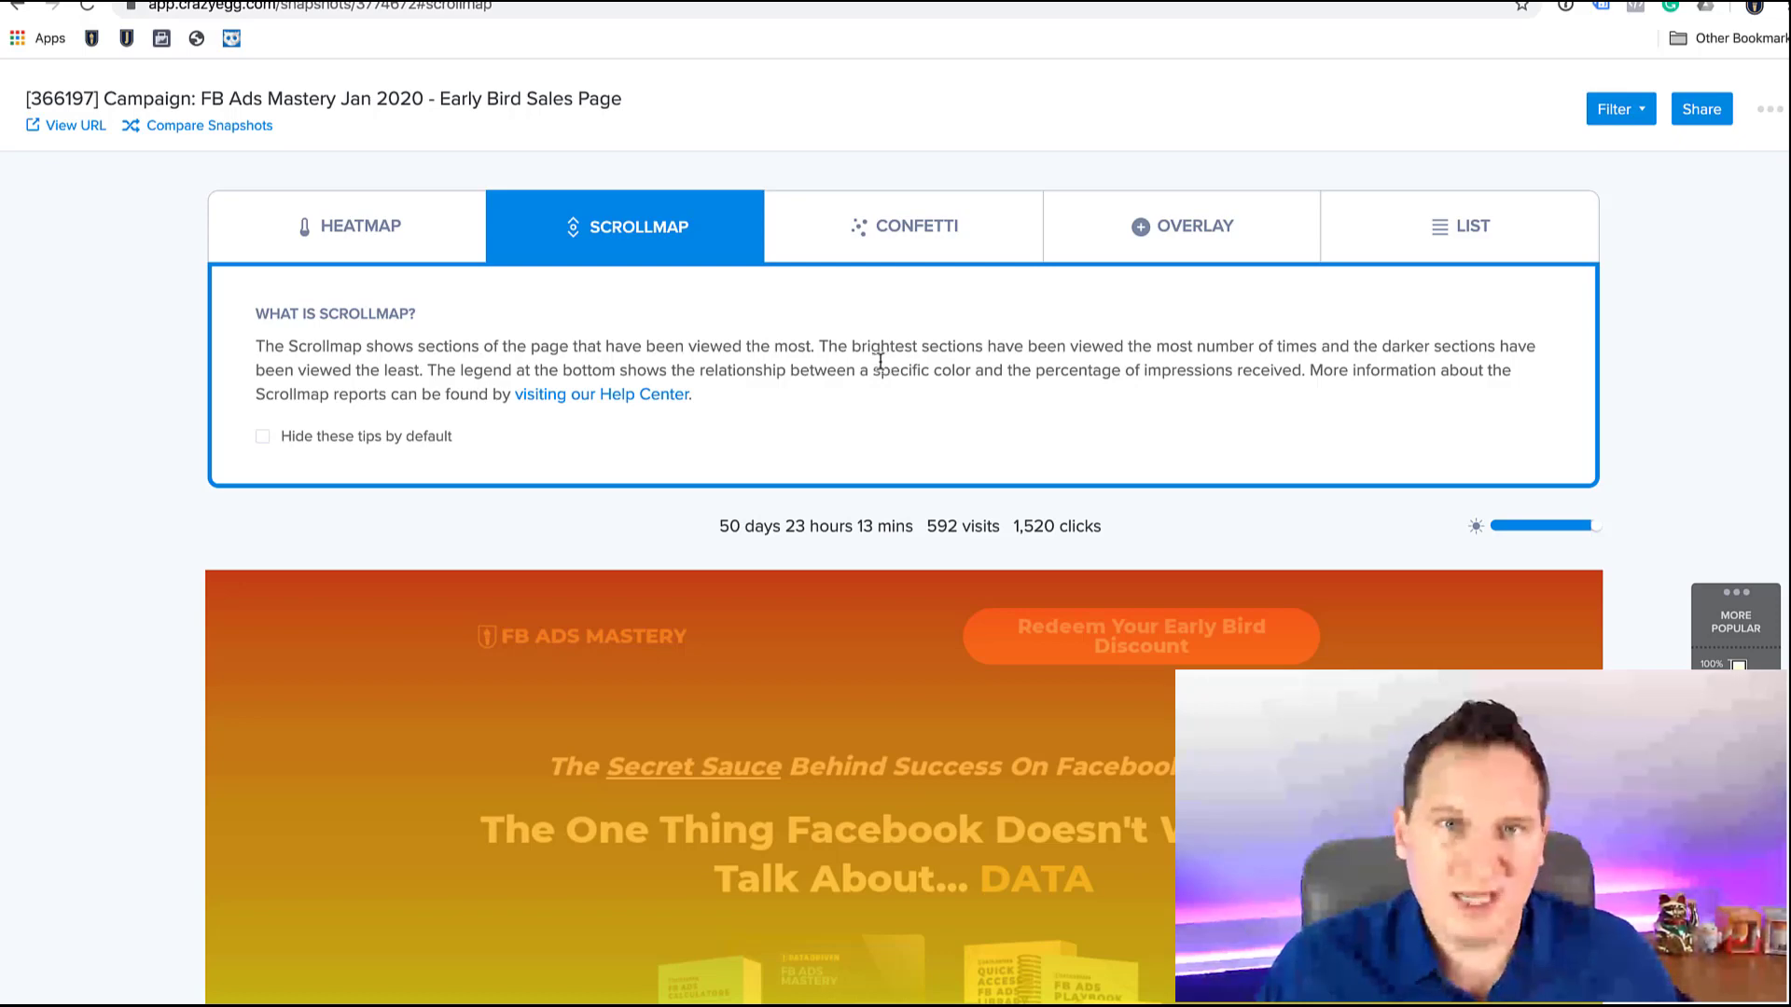
scroll(880, 361, down, 10)
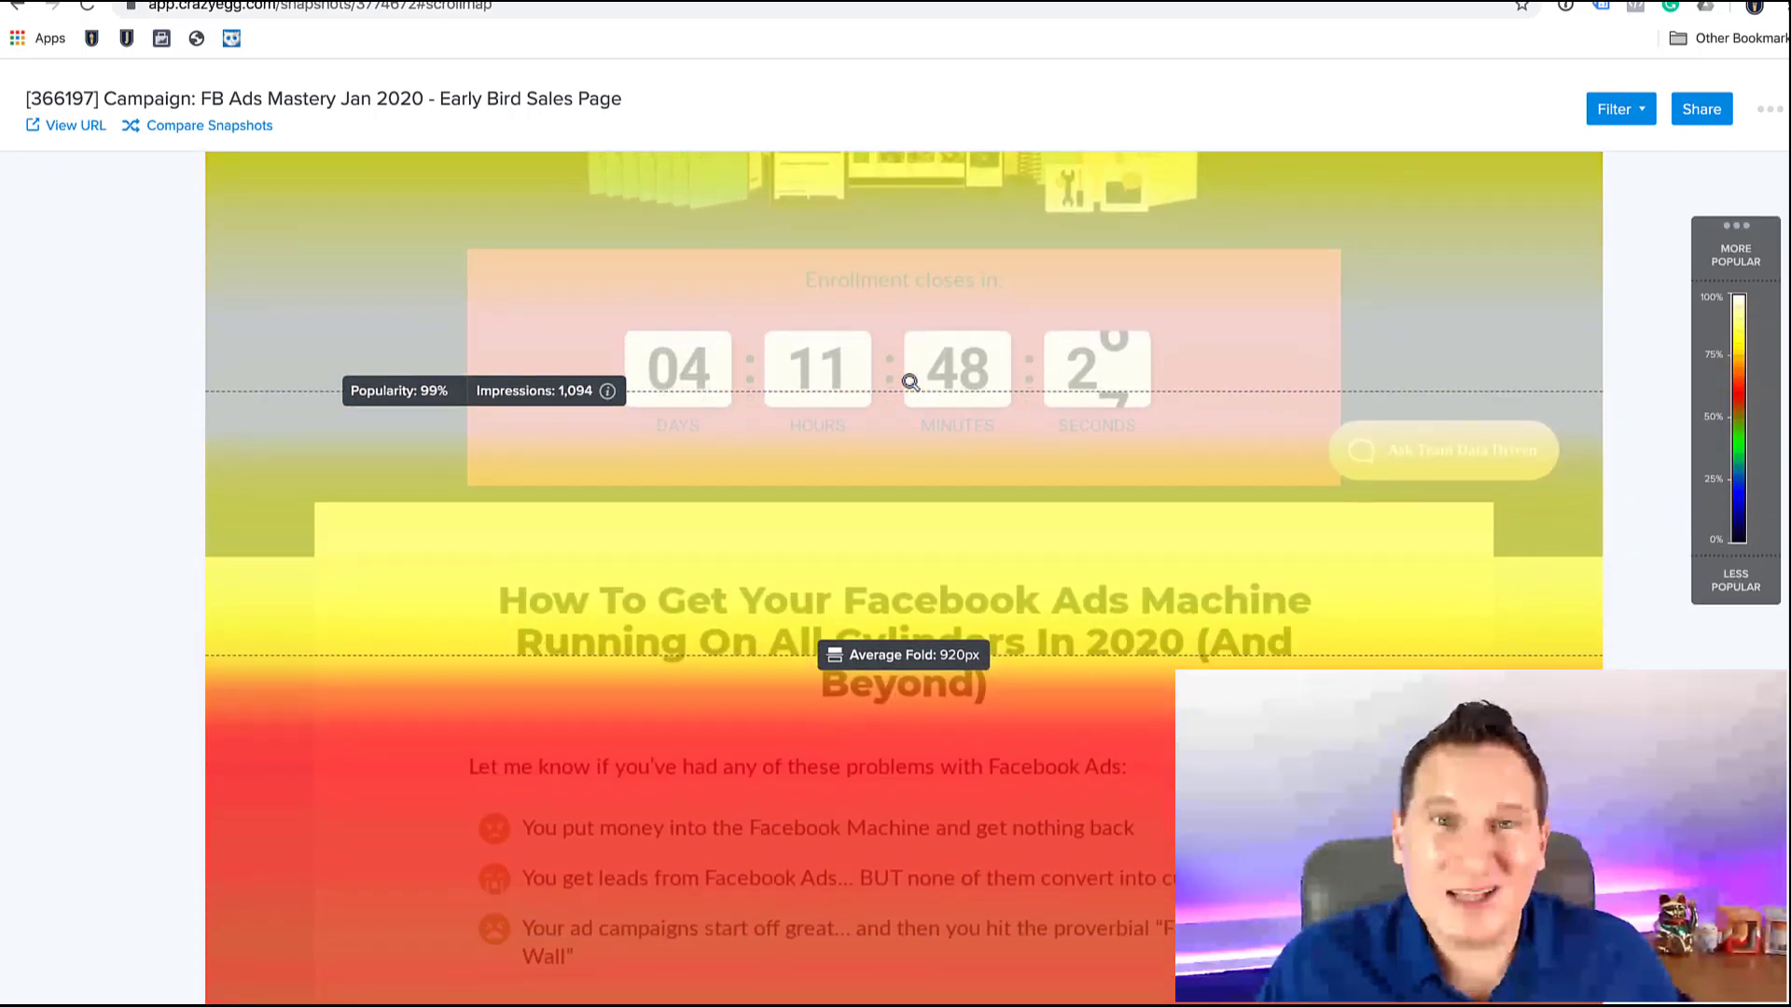
scroll(909, 382, down, 8)
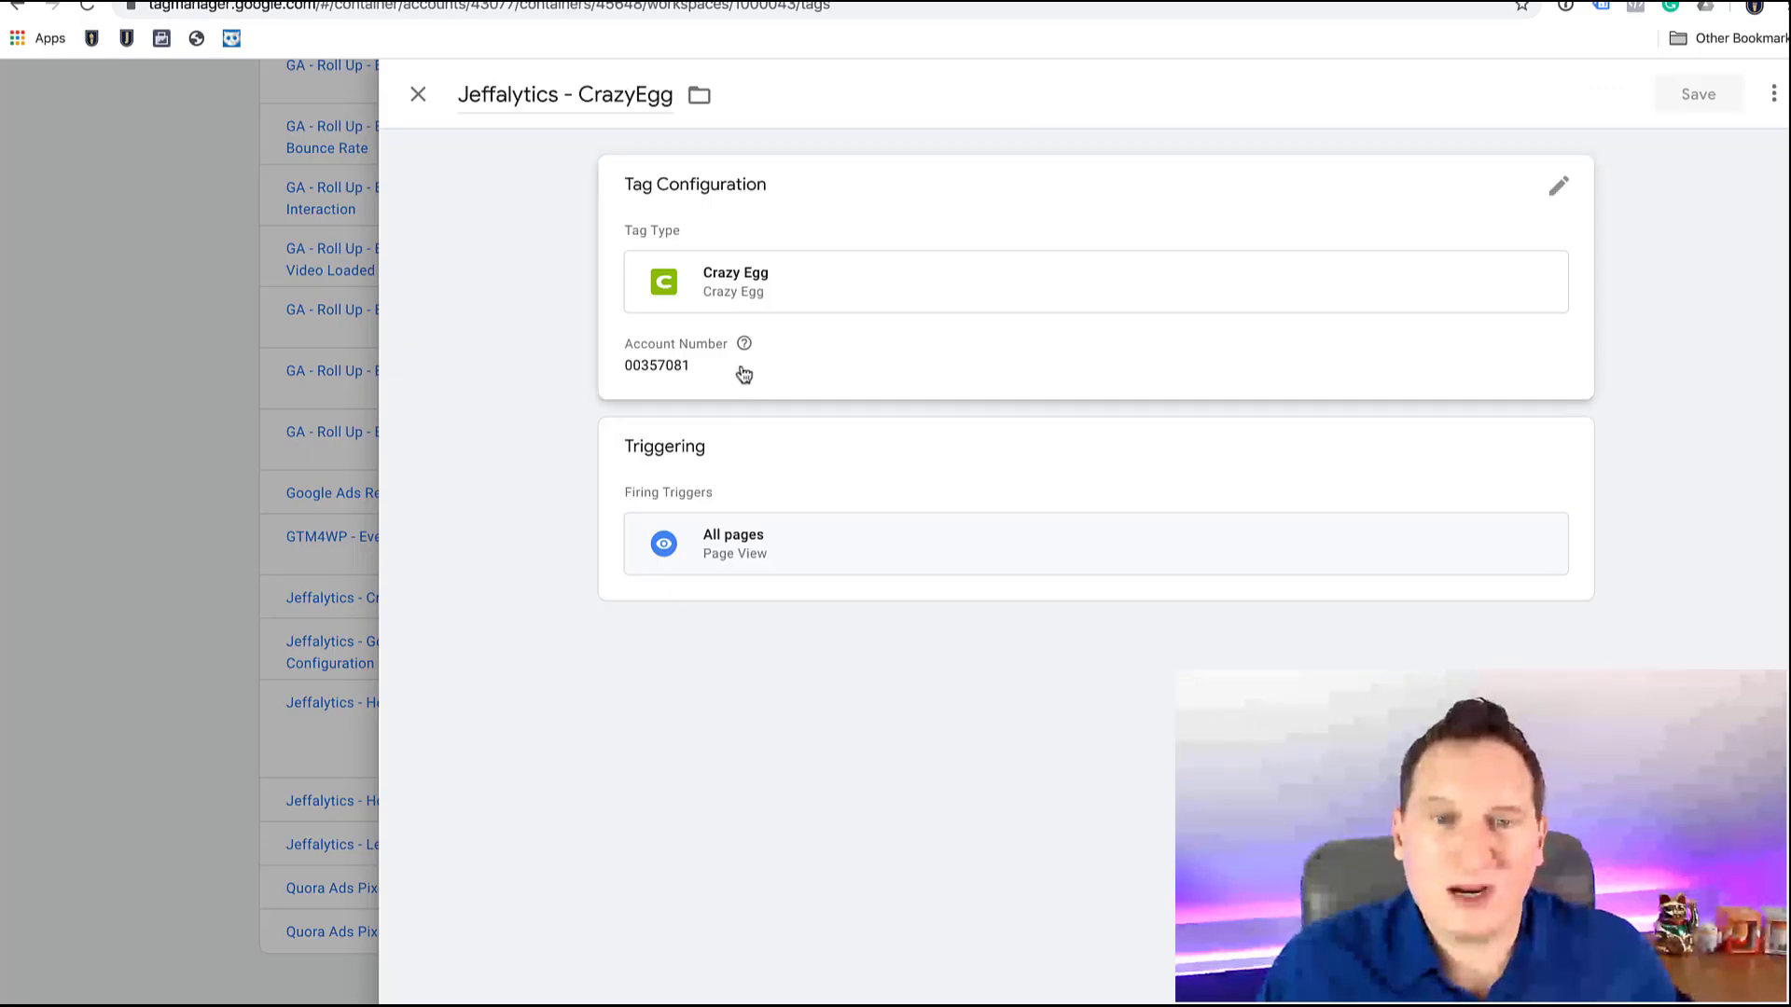
mouse_move(744, 346)
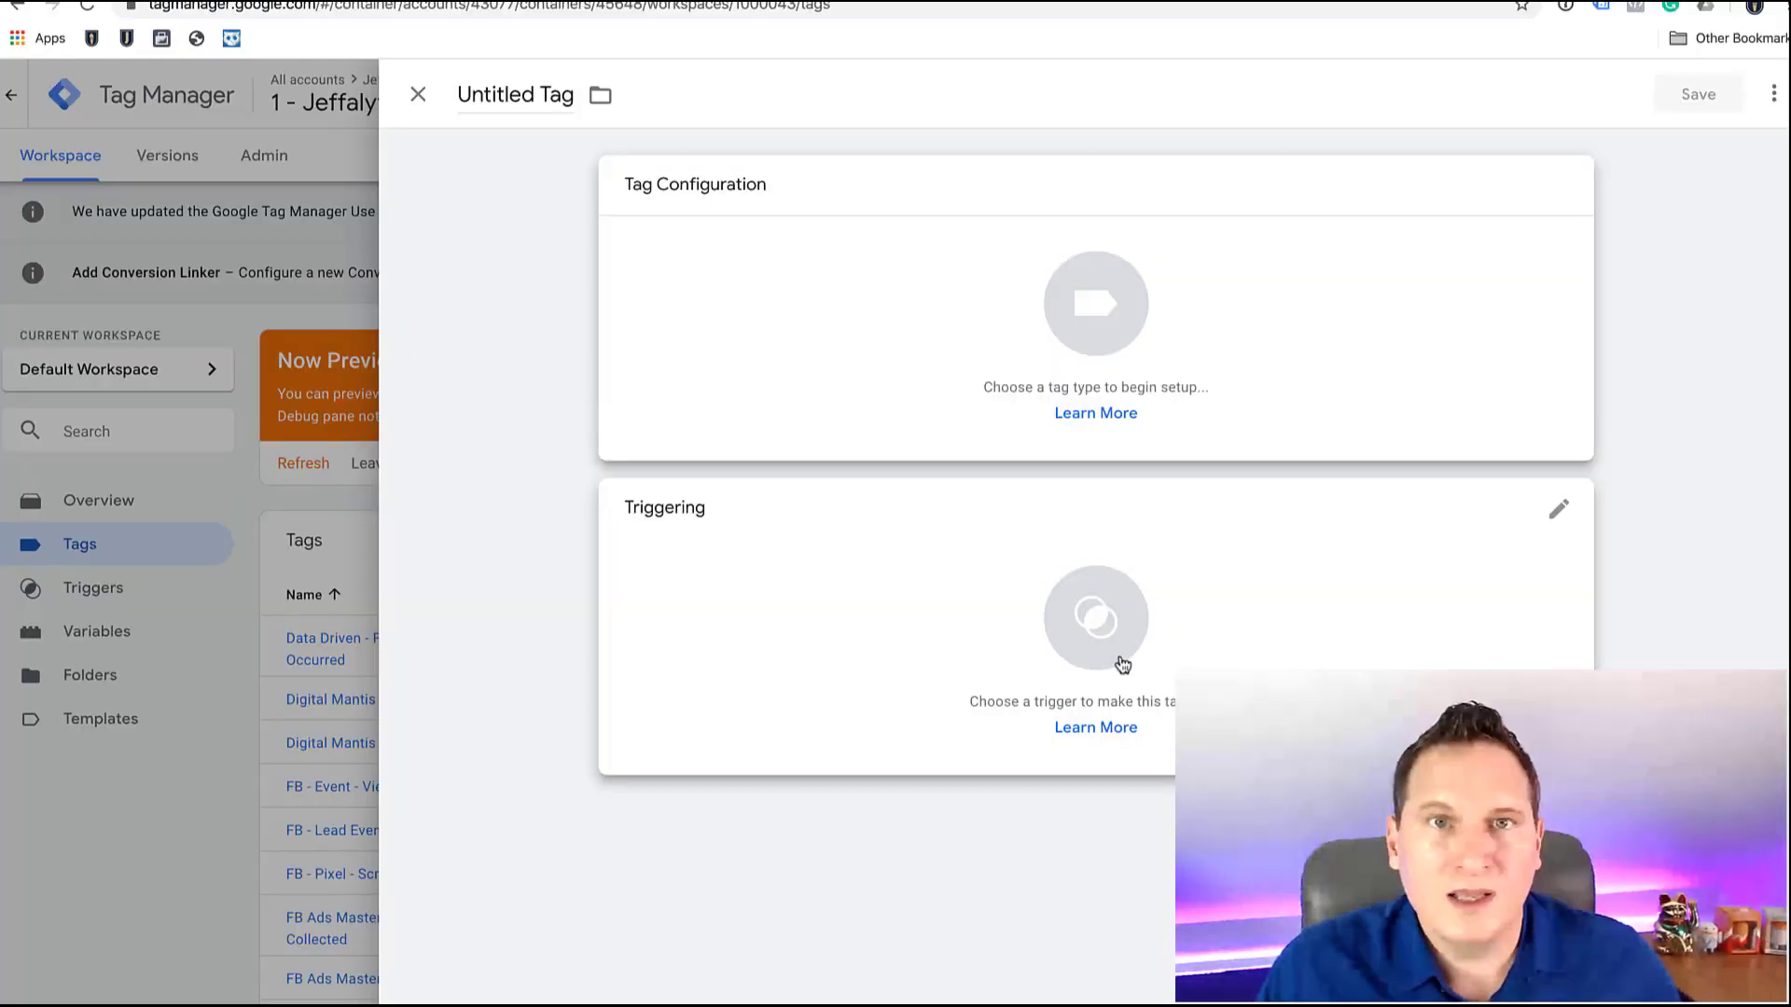
Start a new trigger for the untitled tag and name it "YouTube Trigger"
click(1096, 617)
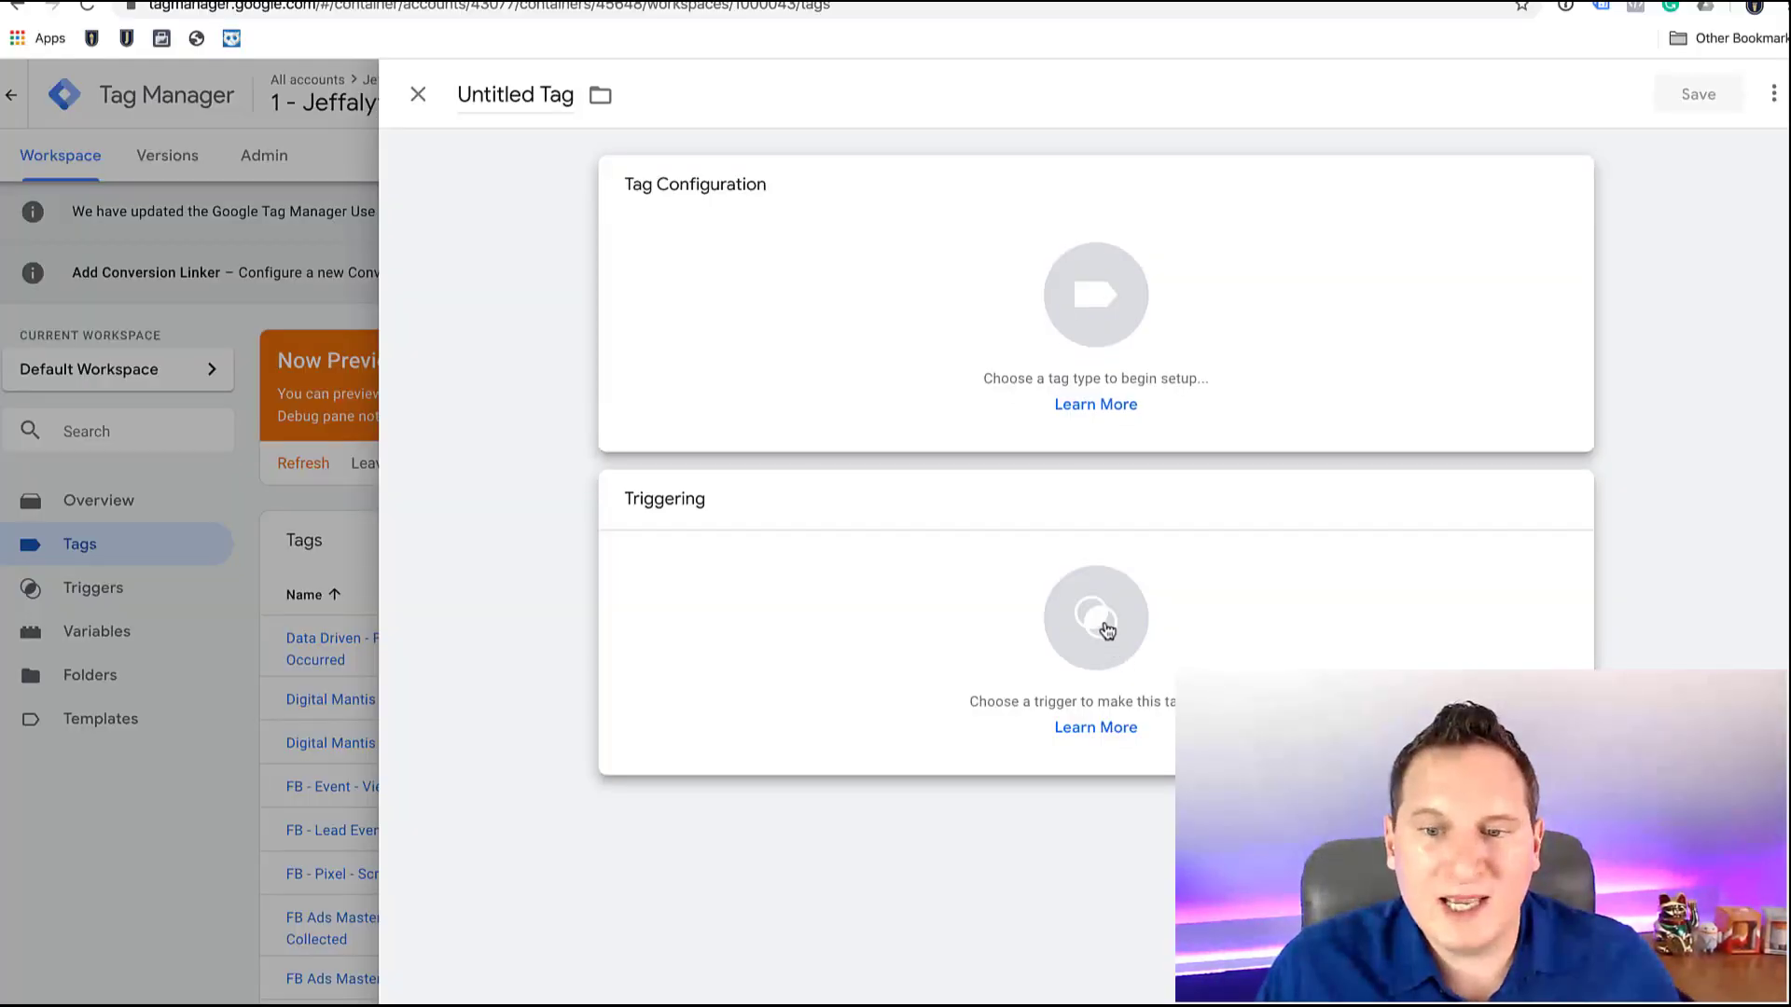
scroll(687, 579, down, 4)
scroll(736, 563, up, 4)
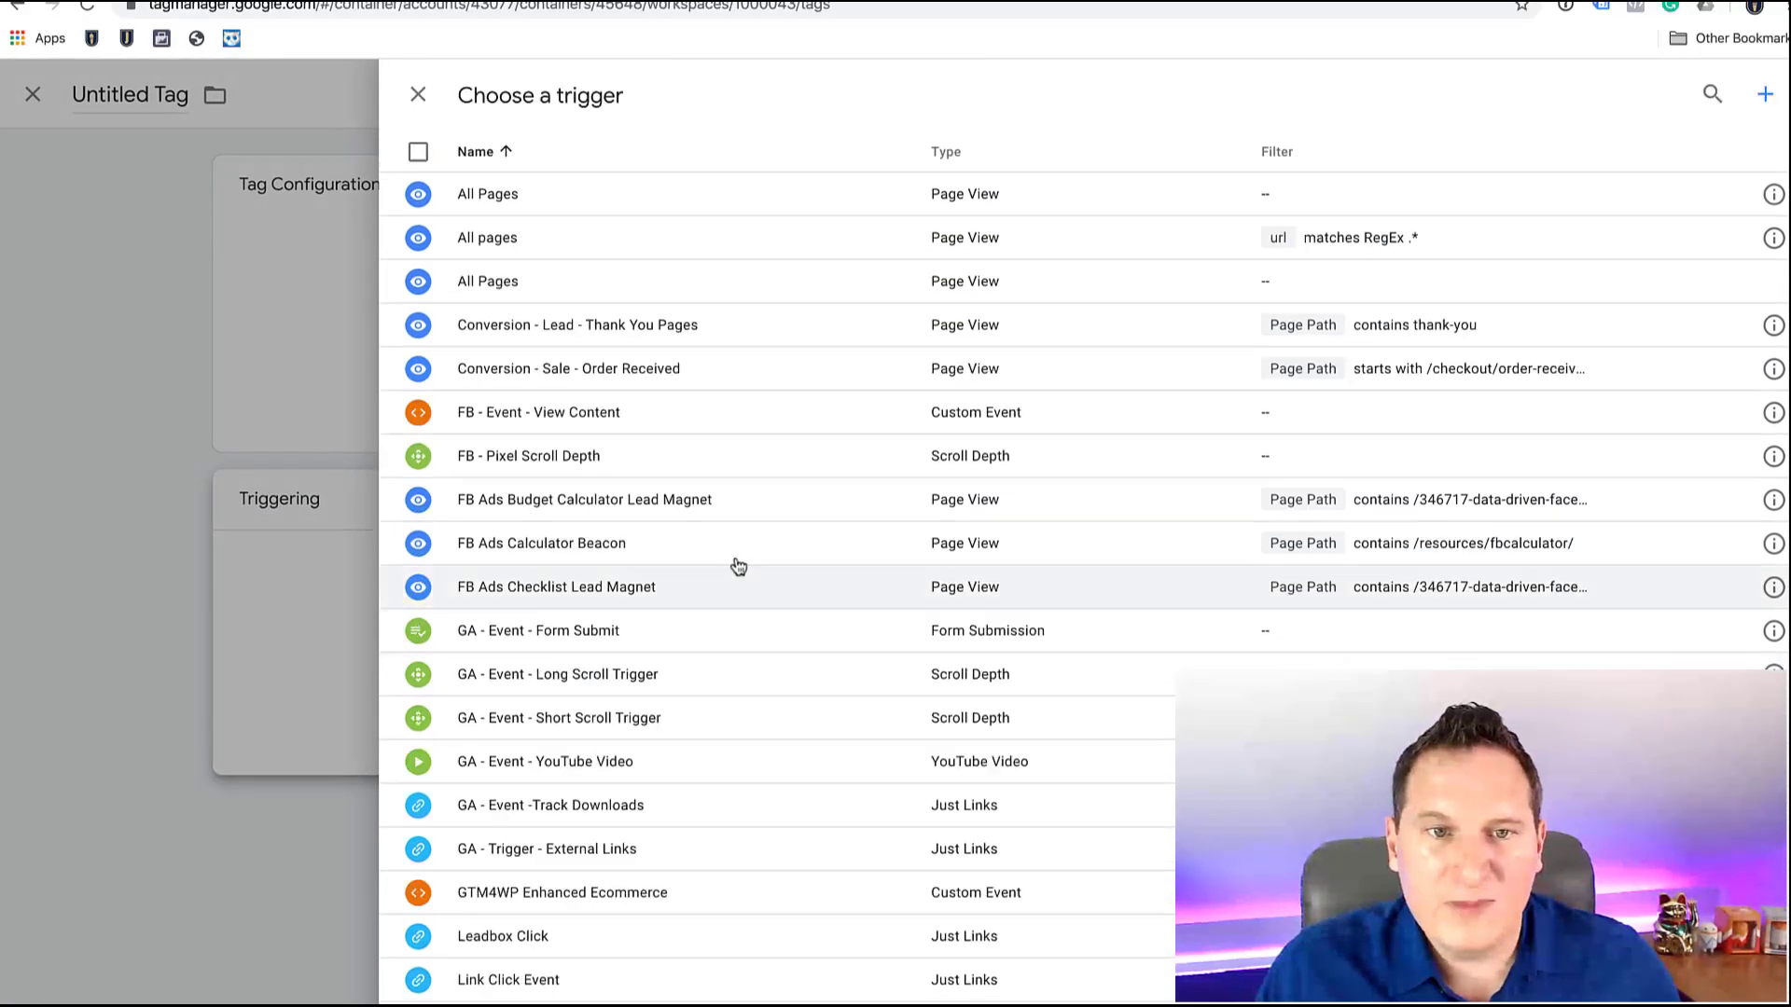
click(1765, 101)
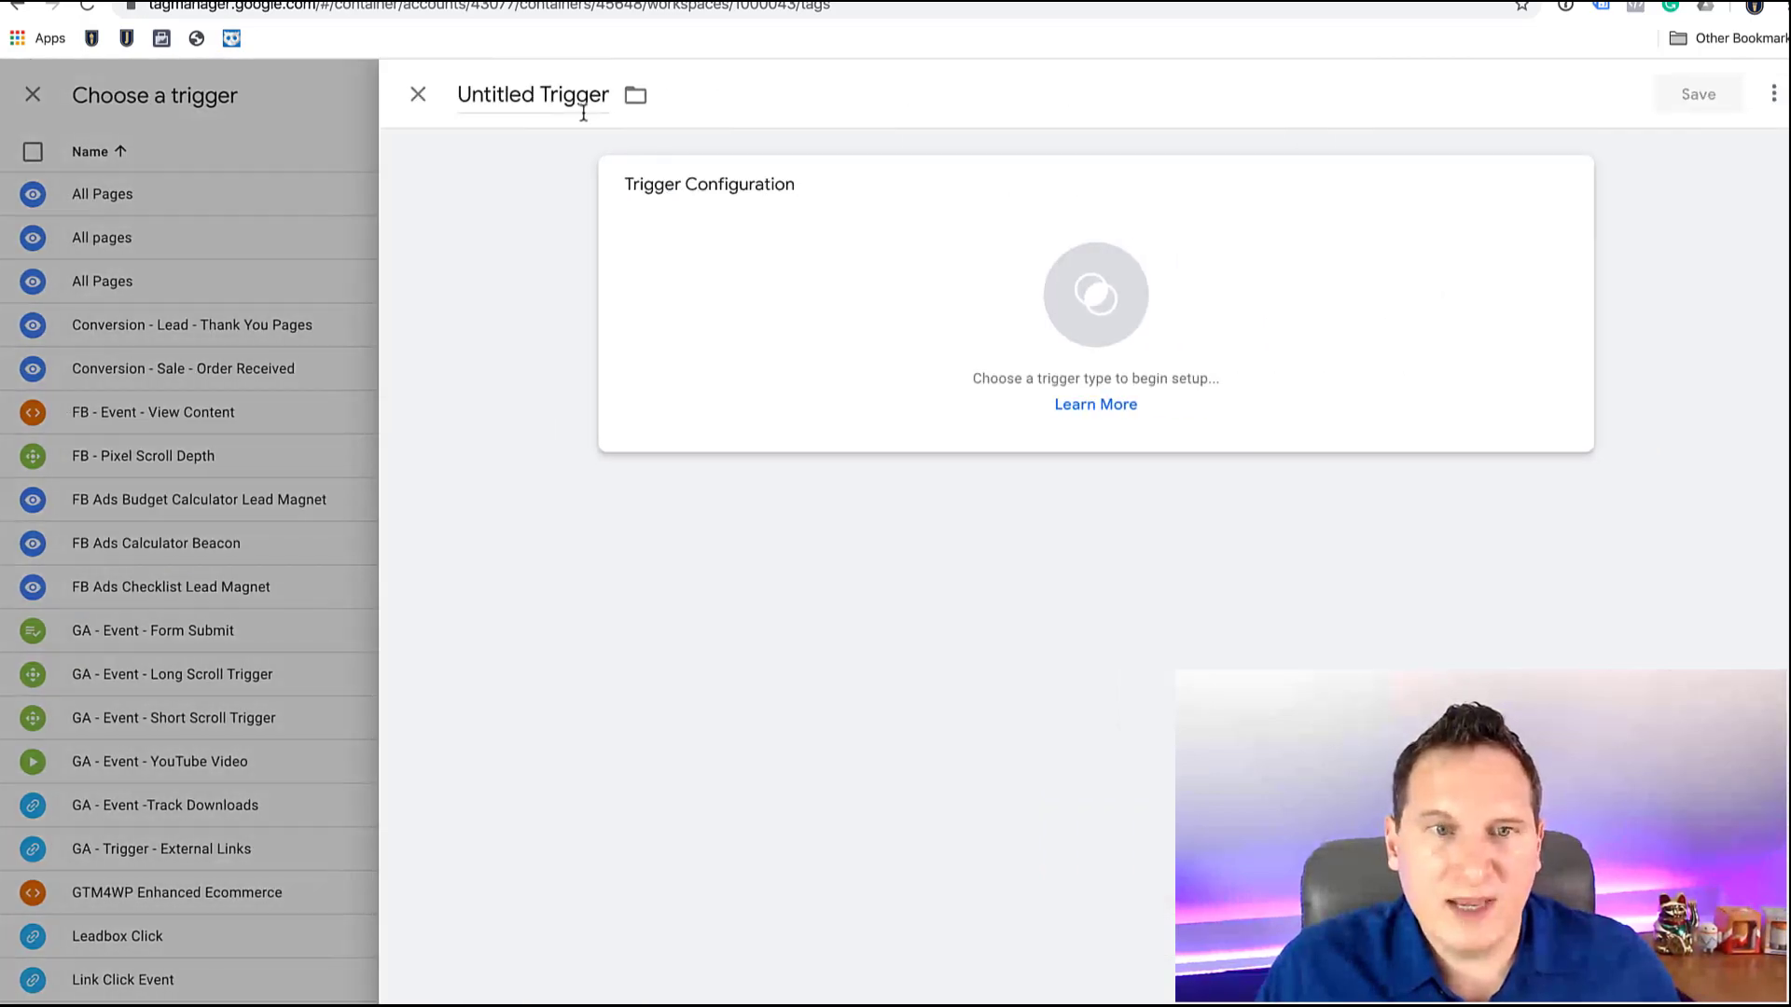
click(533, 86)
triple_click(533, 85)
text(Y)
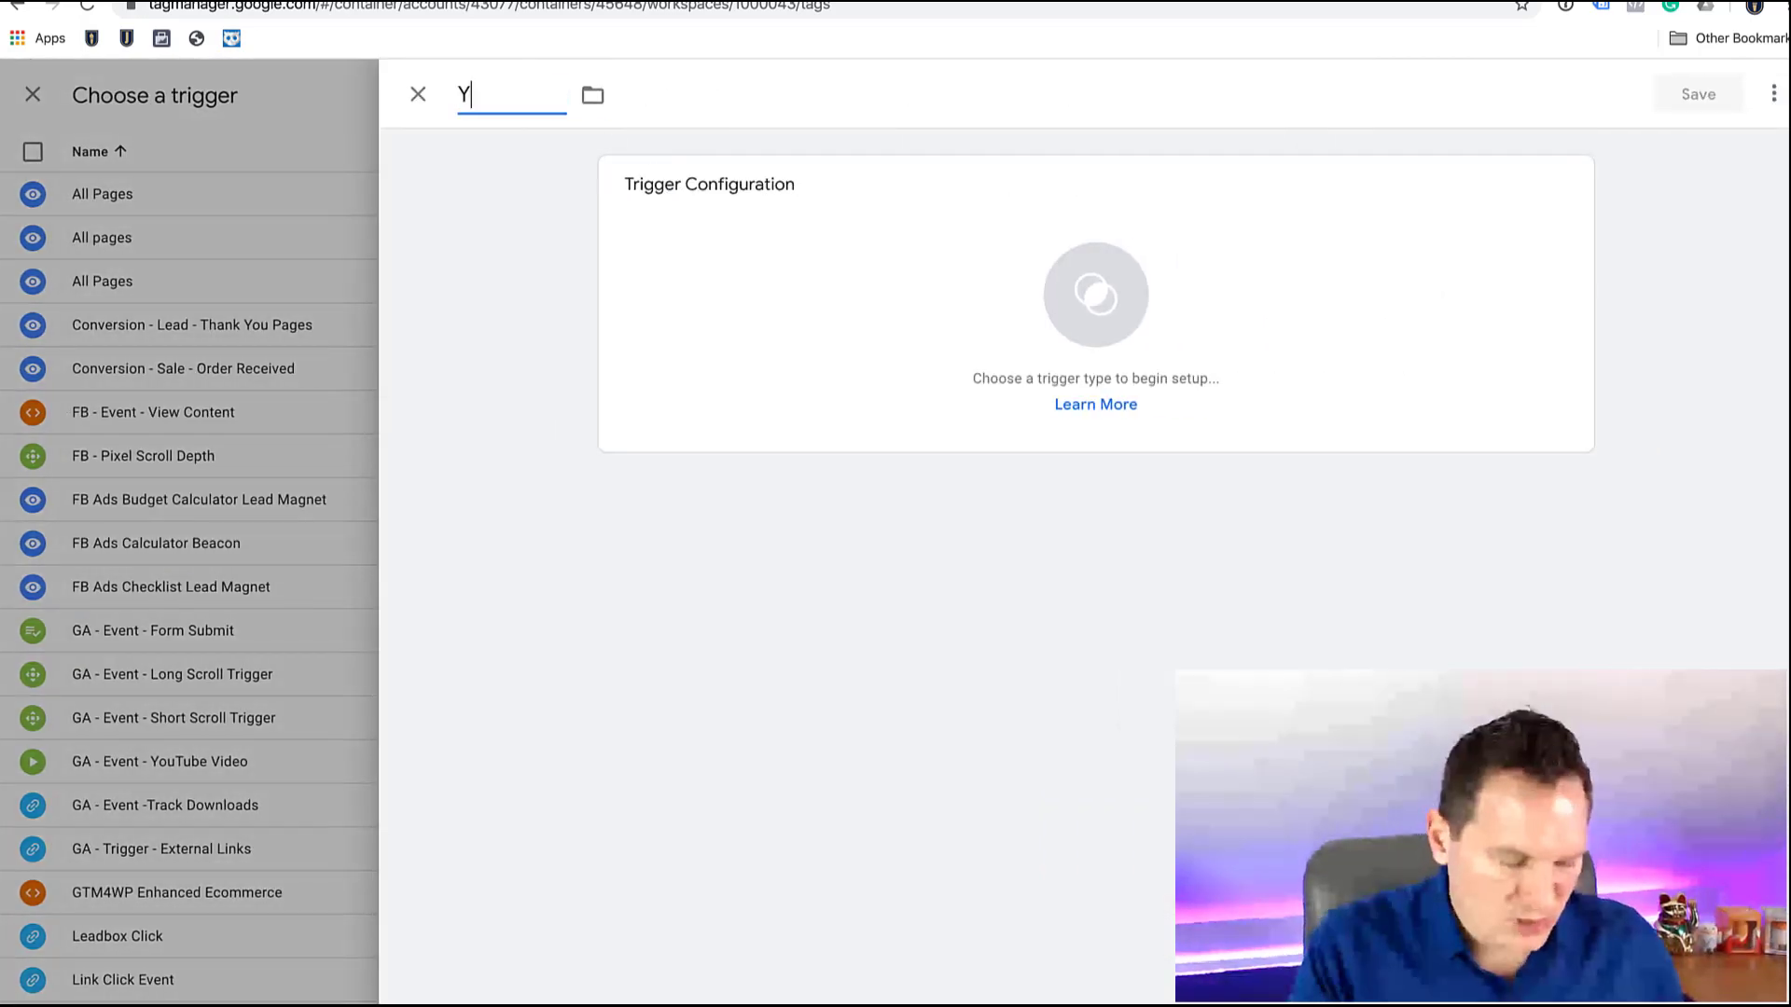
text(ouTube Trigger)
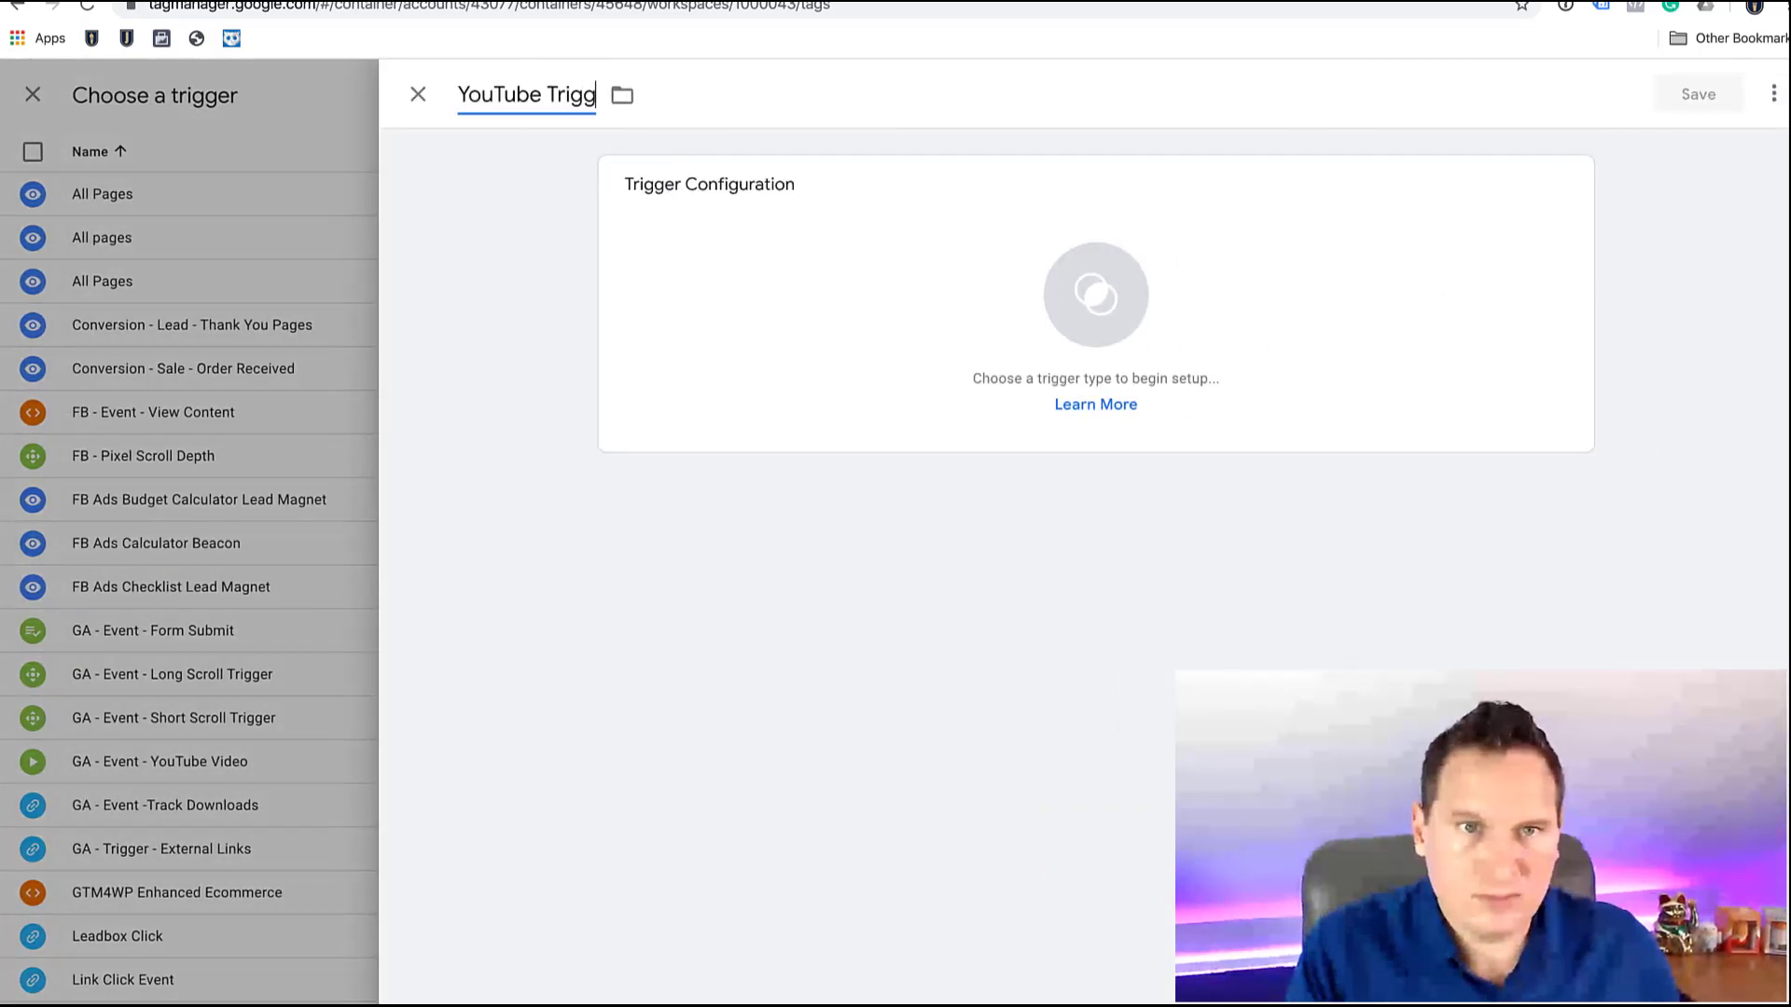
Set the new trigger's type to YouTube Video
click(1020, 256)
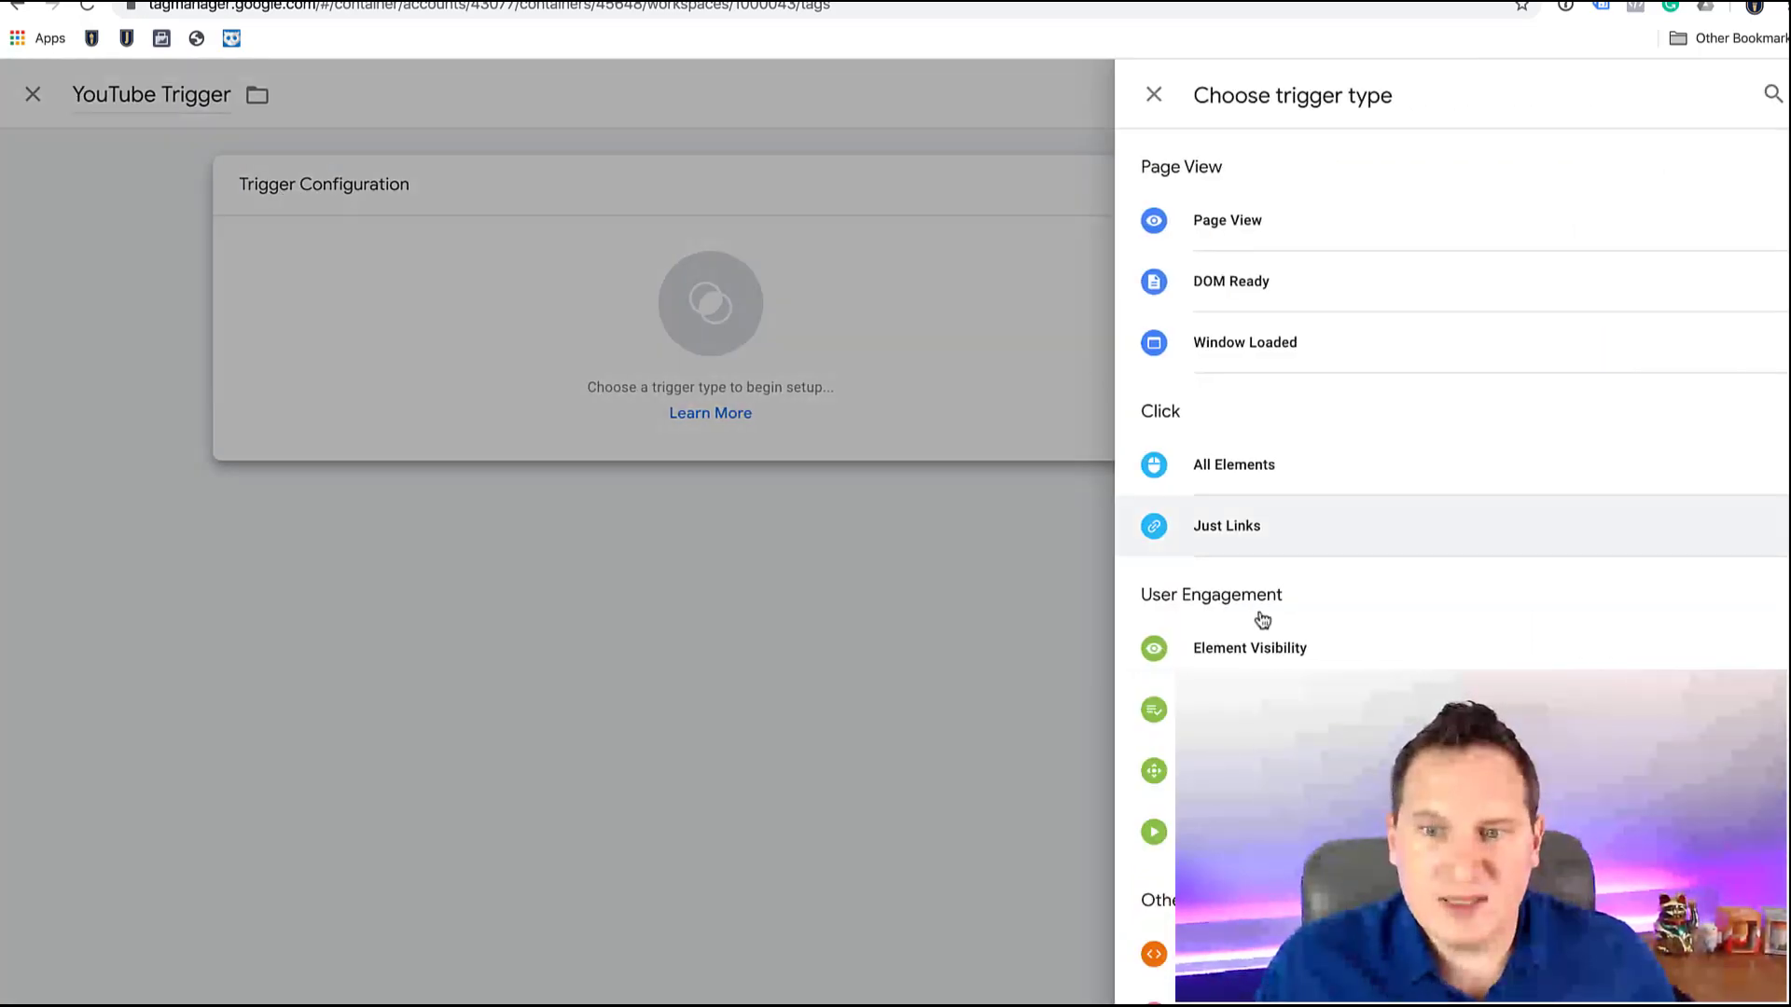
scroll(1251, 612, down, 2)
click(1236, 640)
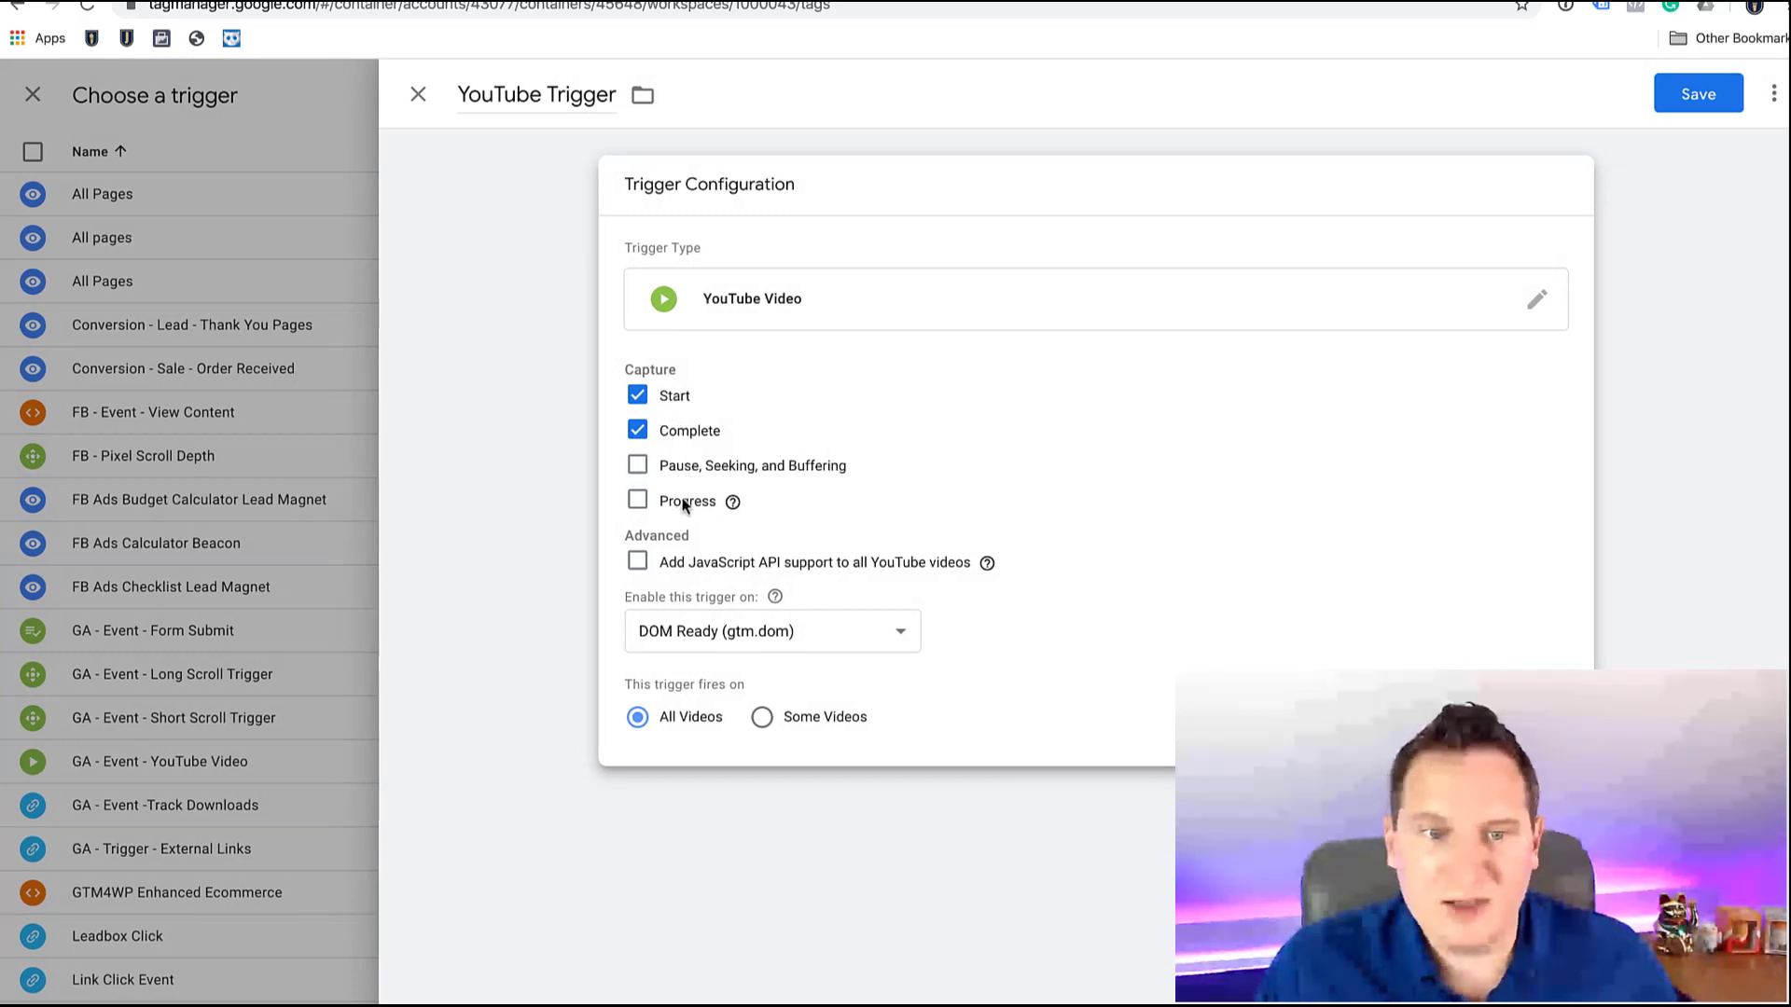
Enable Progress capture in the YouTube Trigger with percentage thresholds of 25, 50 and 75
click(637, 501)
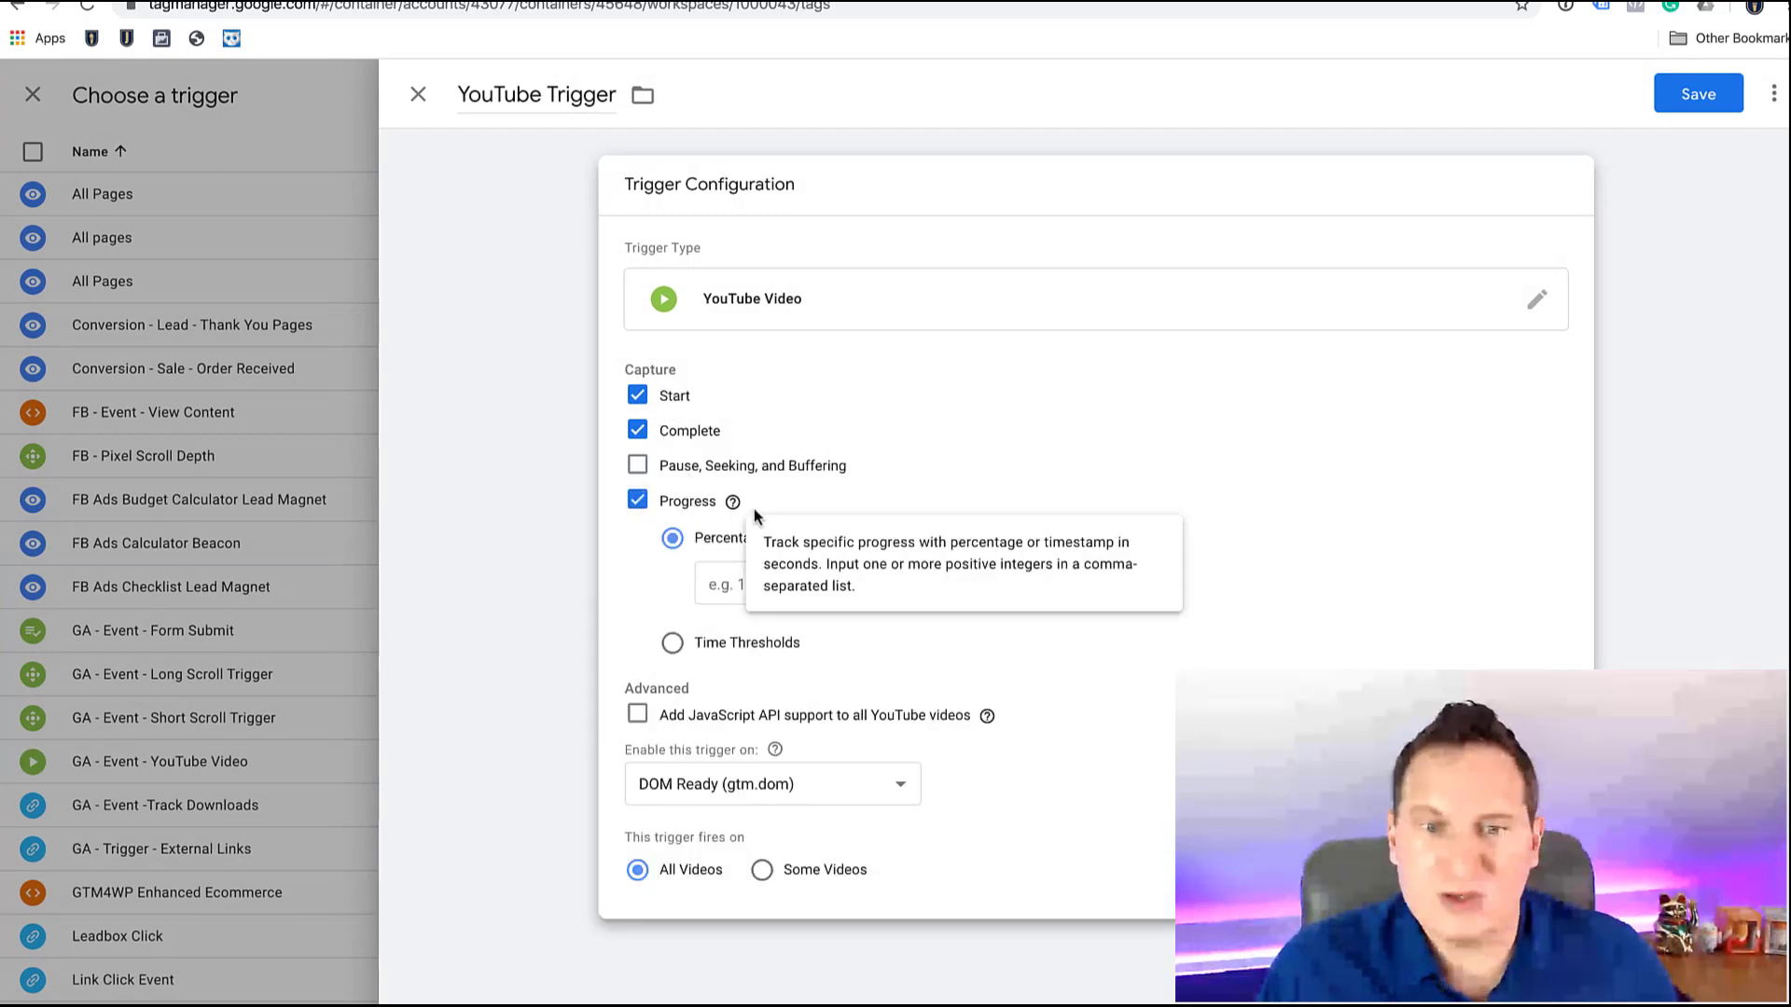
click(719, 579)
text(25)
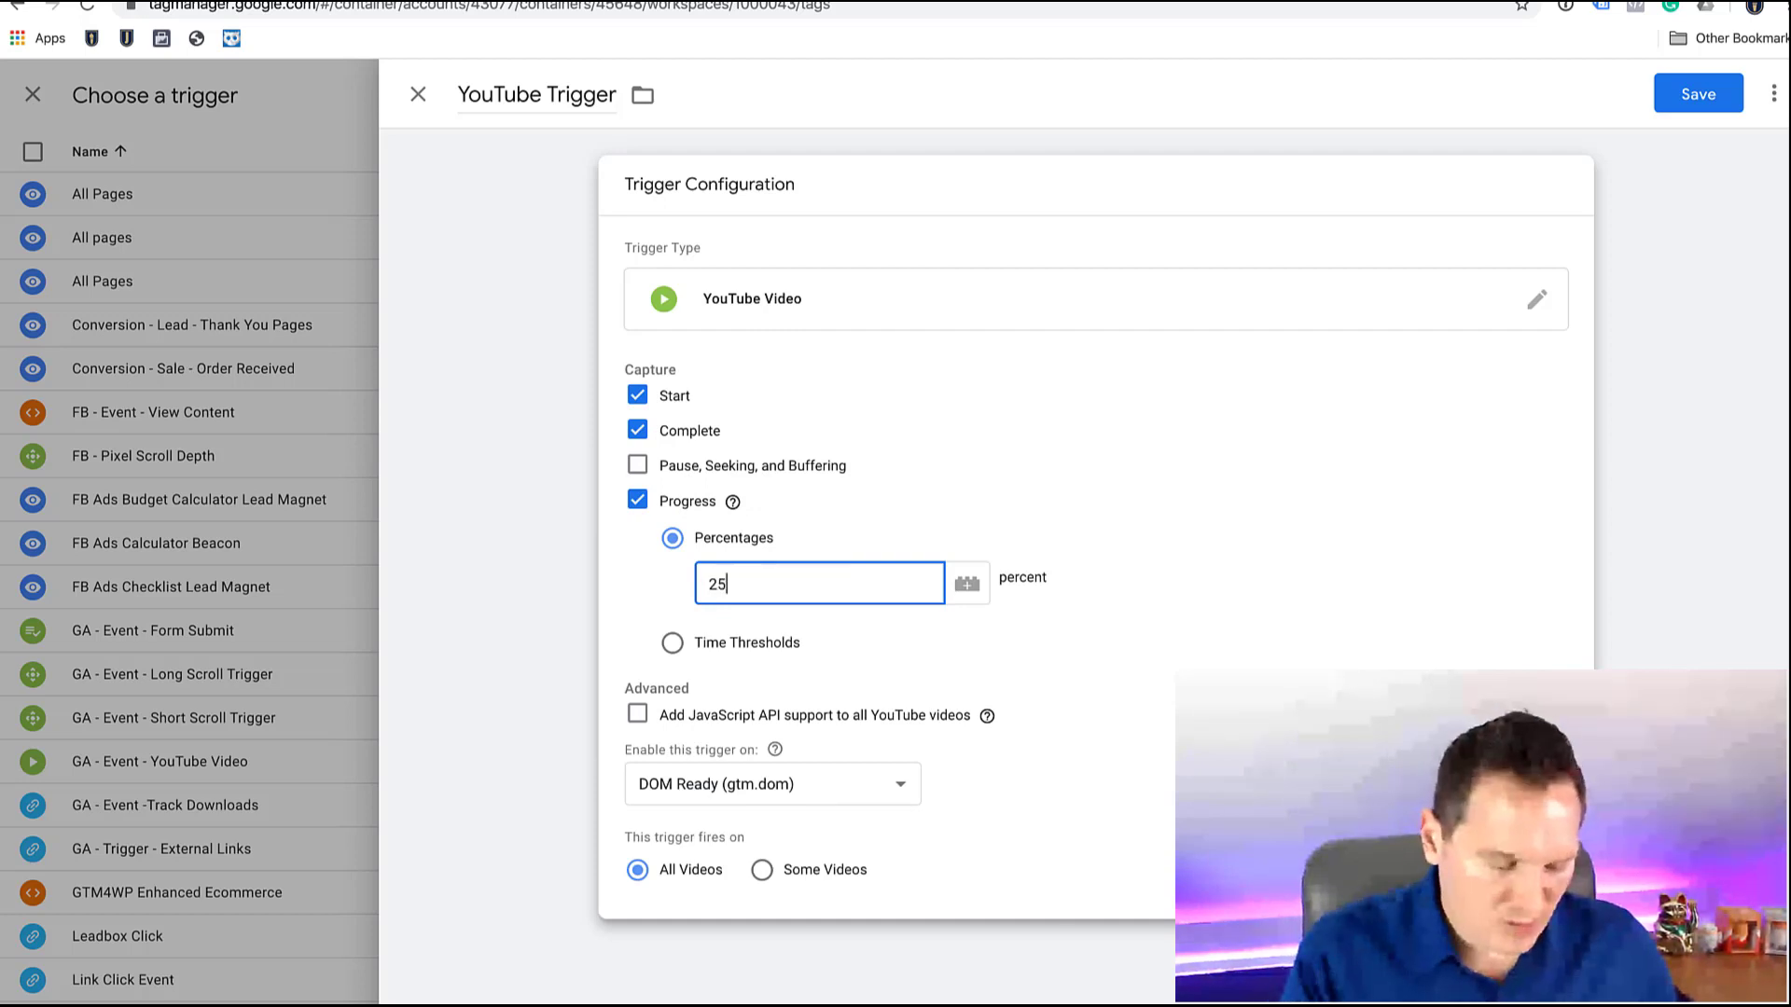
text(,50,)
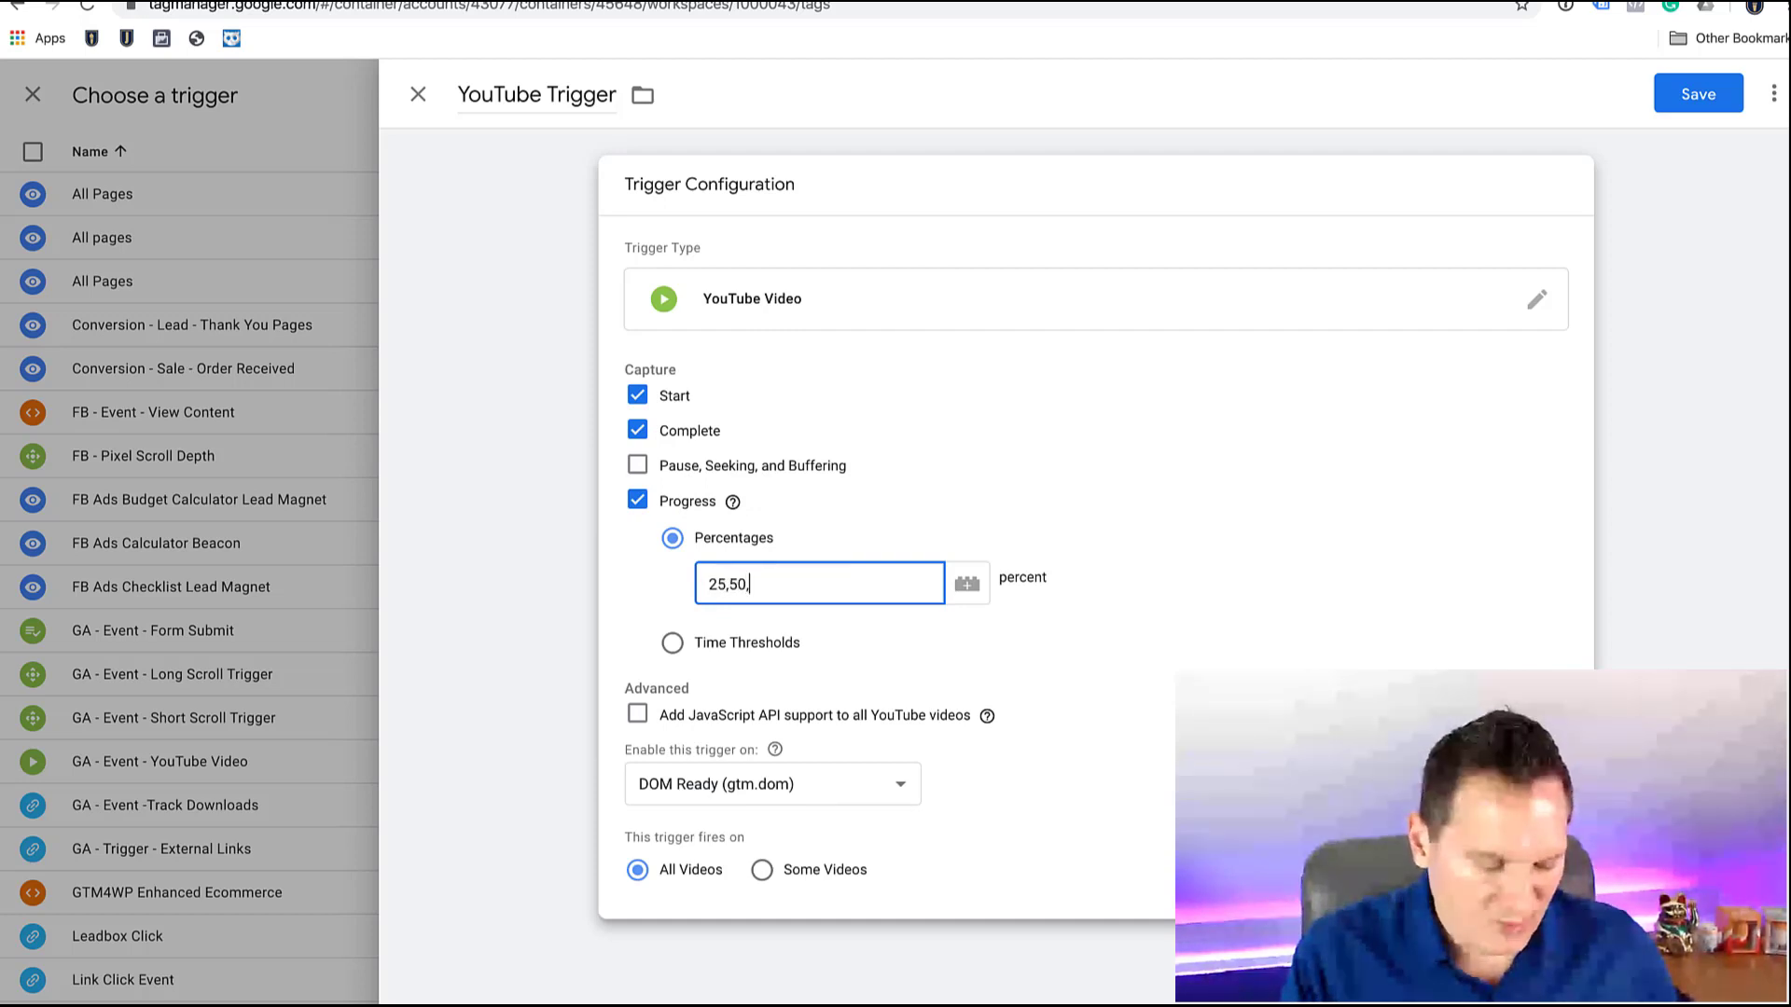
text(75)
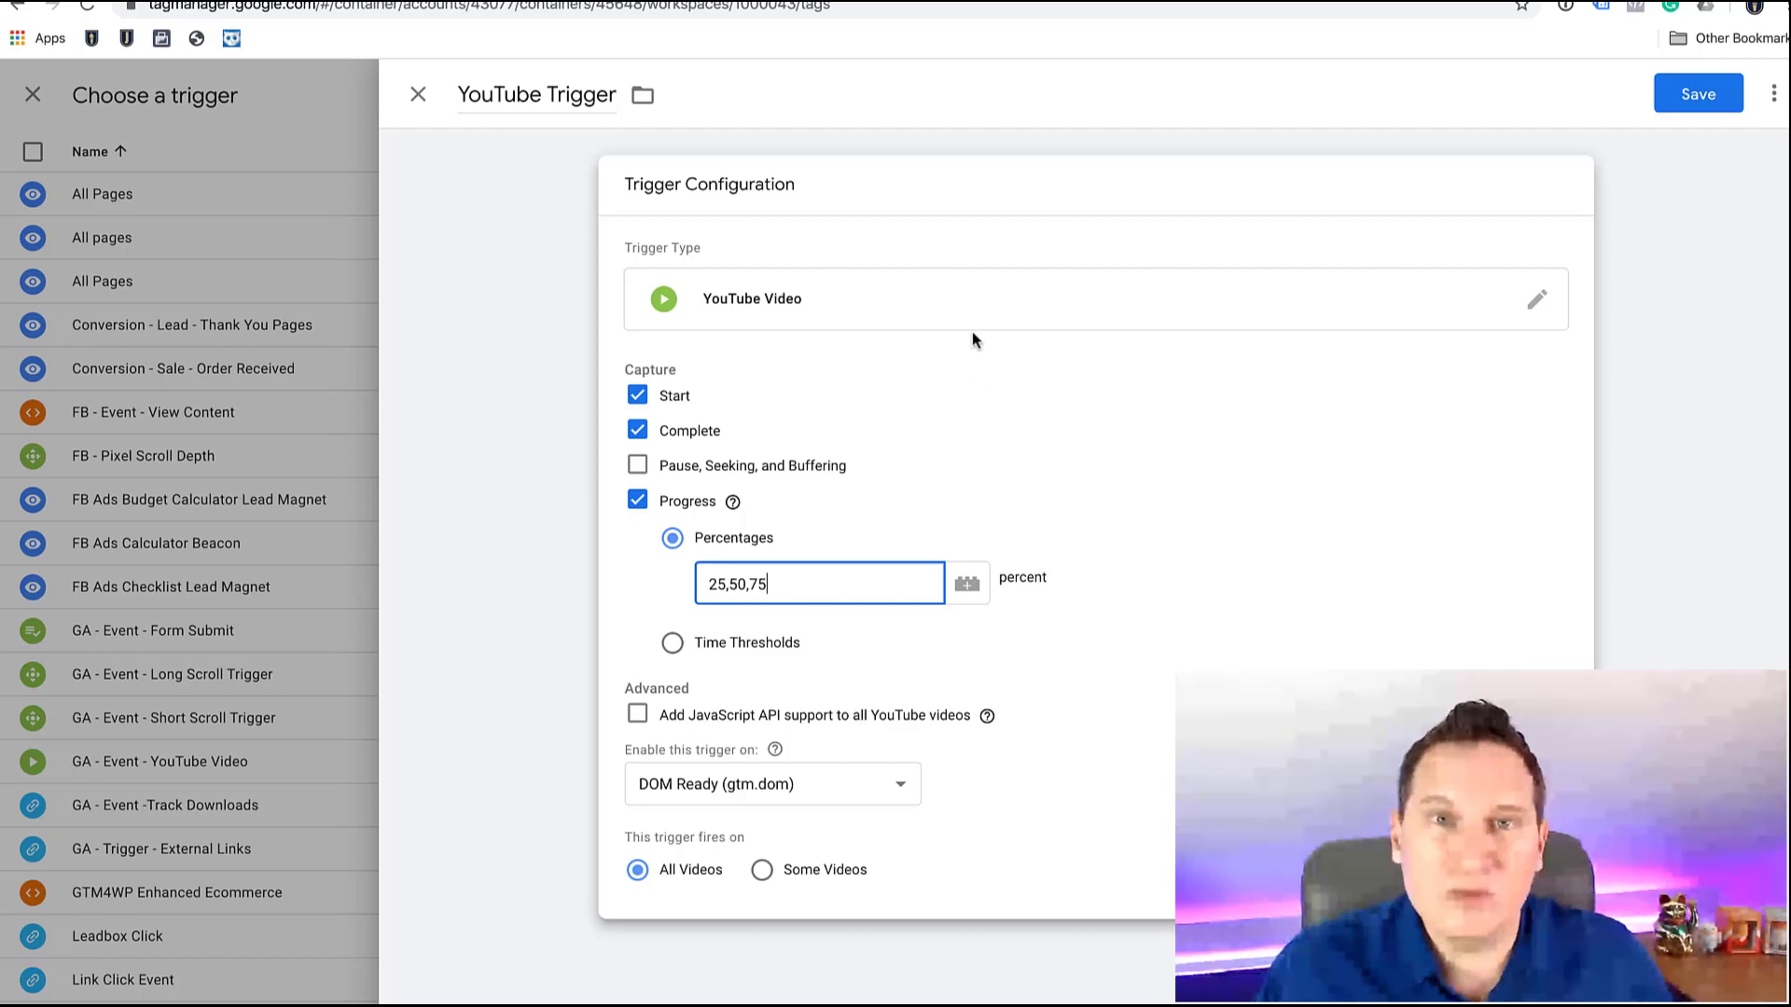
Open the blog's "Google Tag Manager for Your WordPress Site – The 5-Minute Guide" article, briefly play and pause its embedded video, and dismiss the video suggestions
click(479, 3)
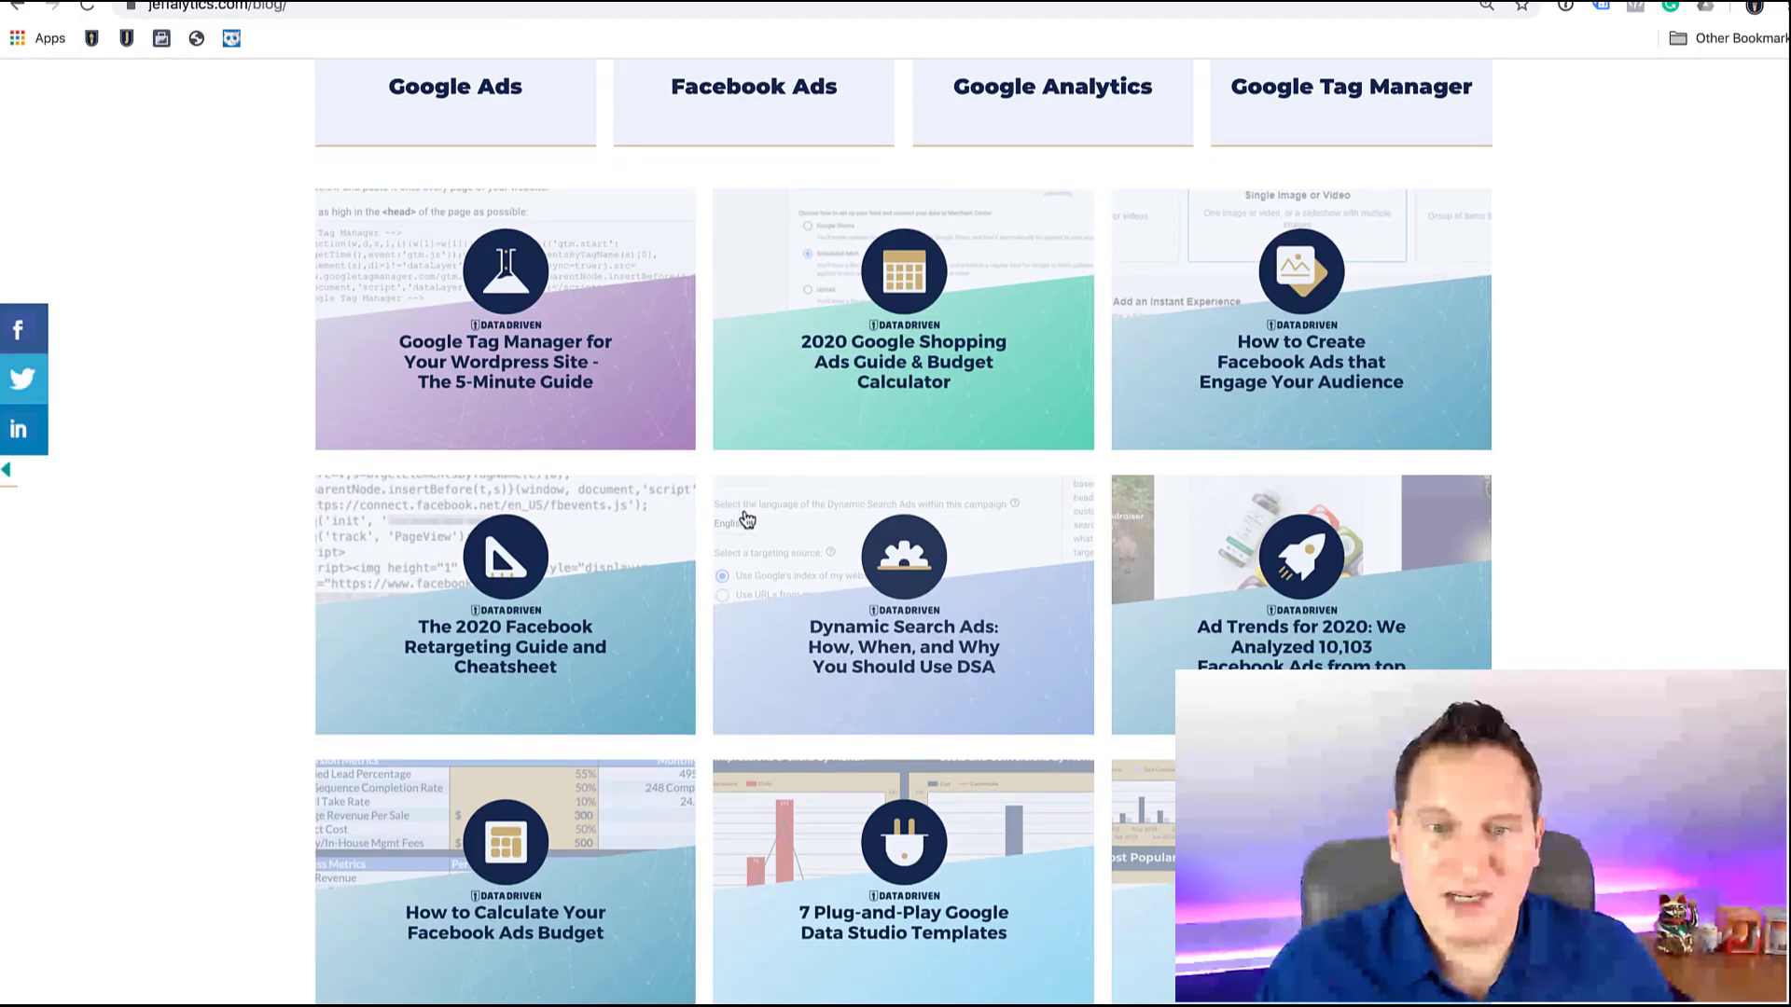
click(541, 367)
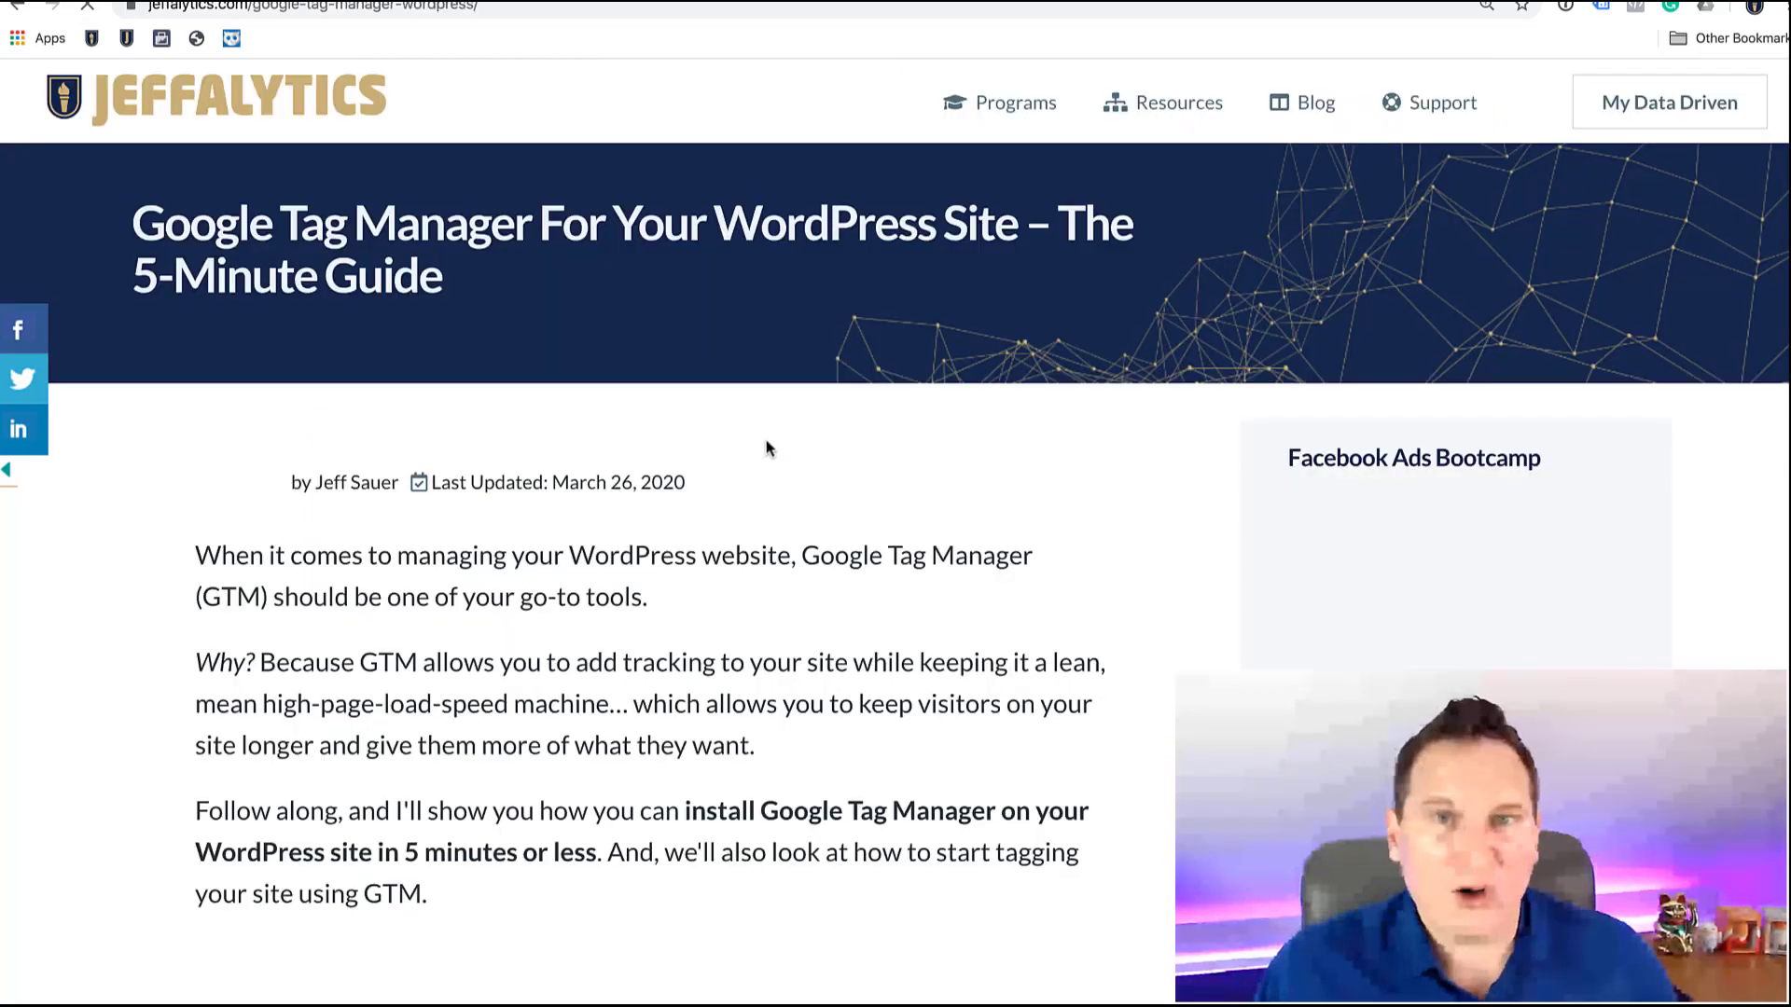
scroll(819, 540, down, 8)
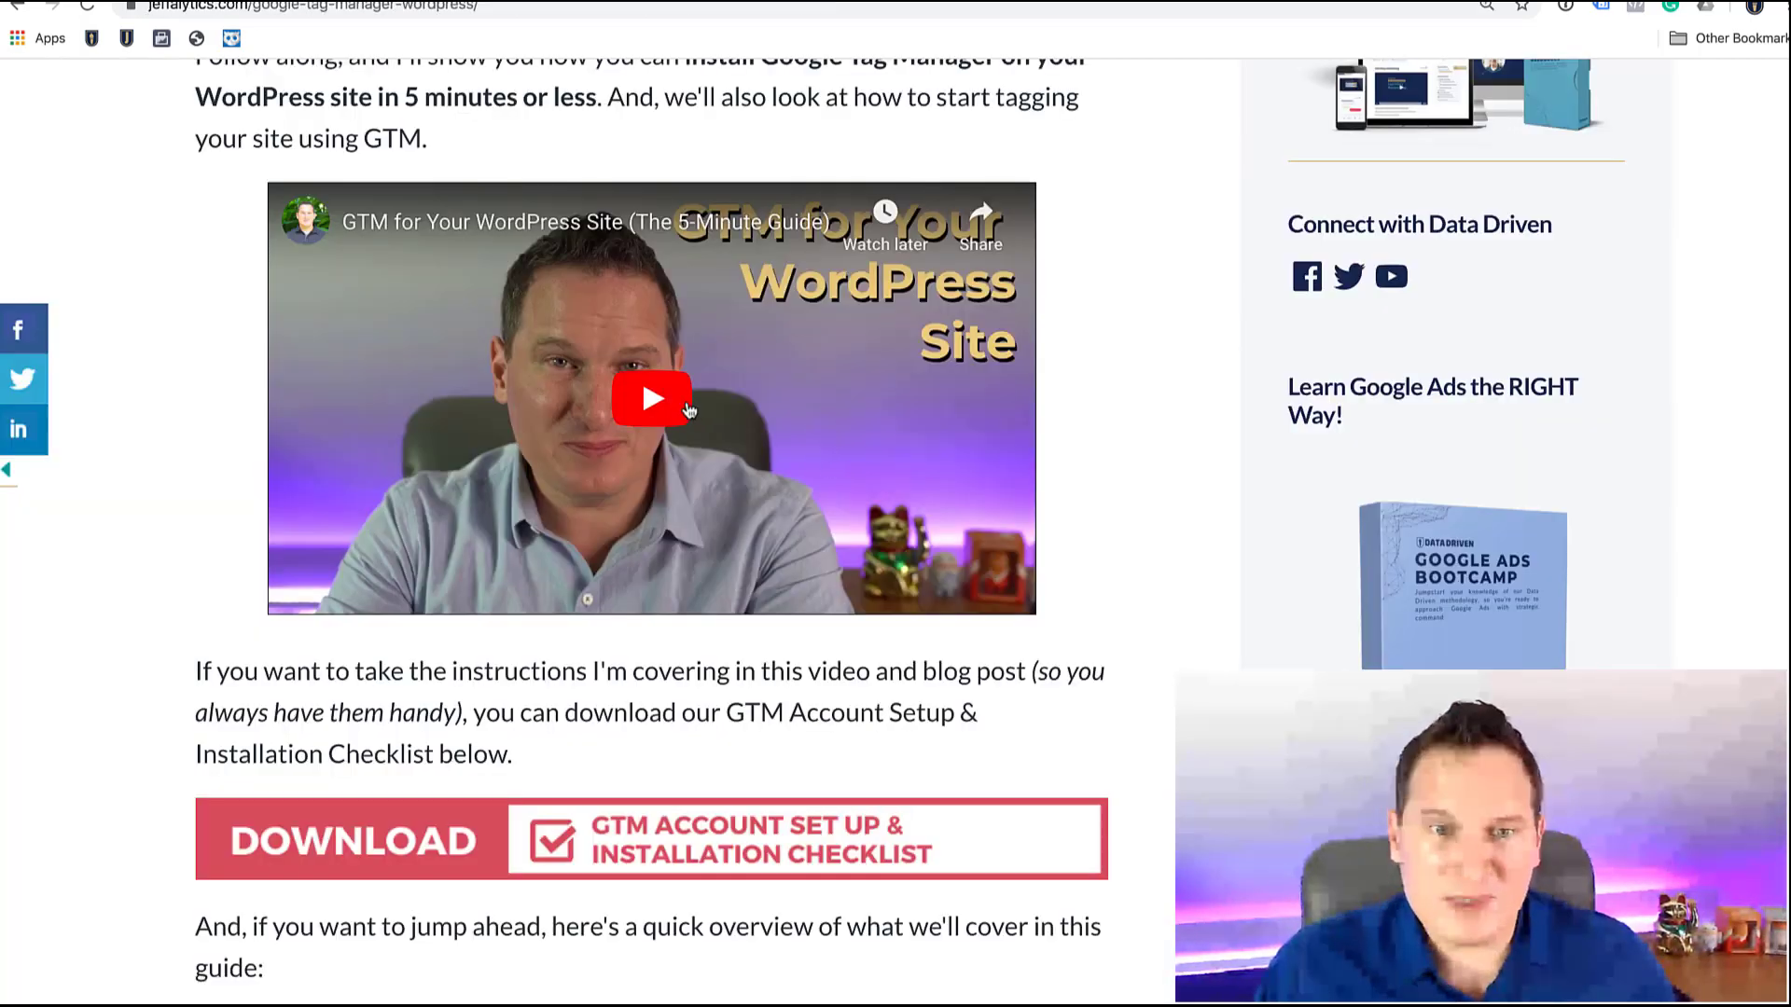
click(679, 414)
click(309, 593)
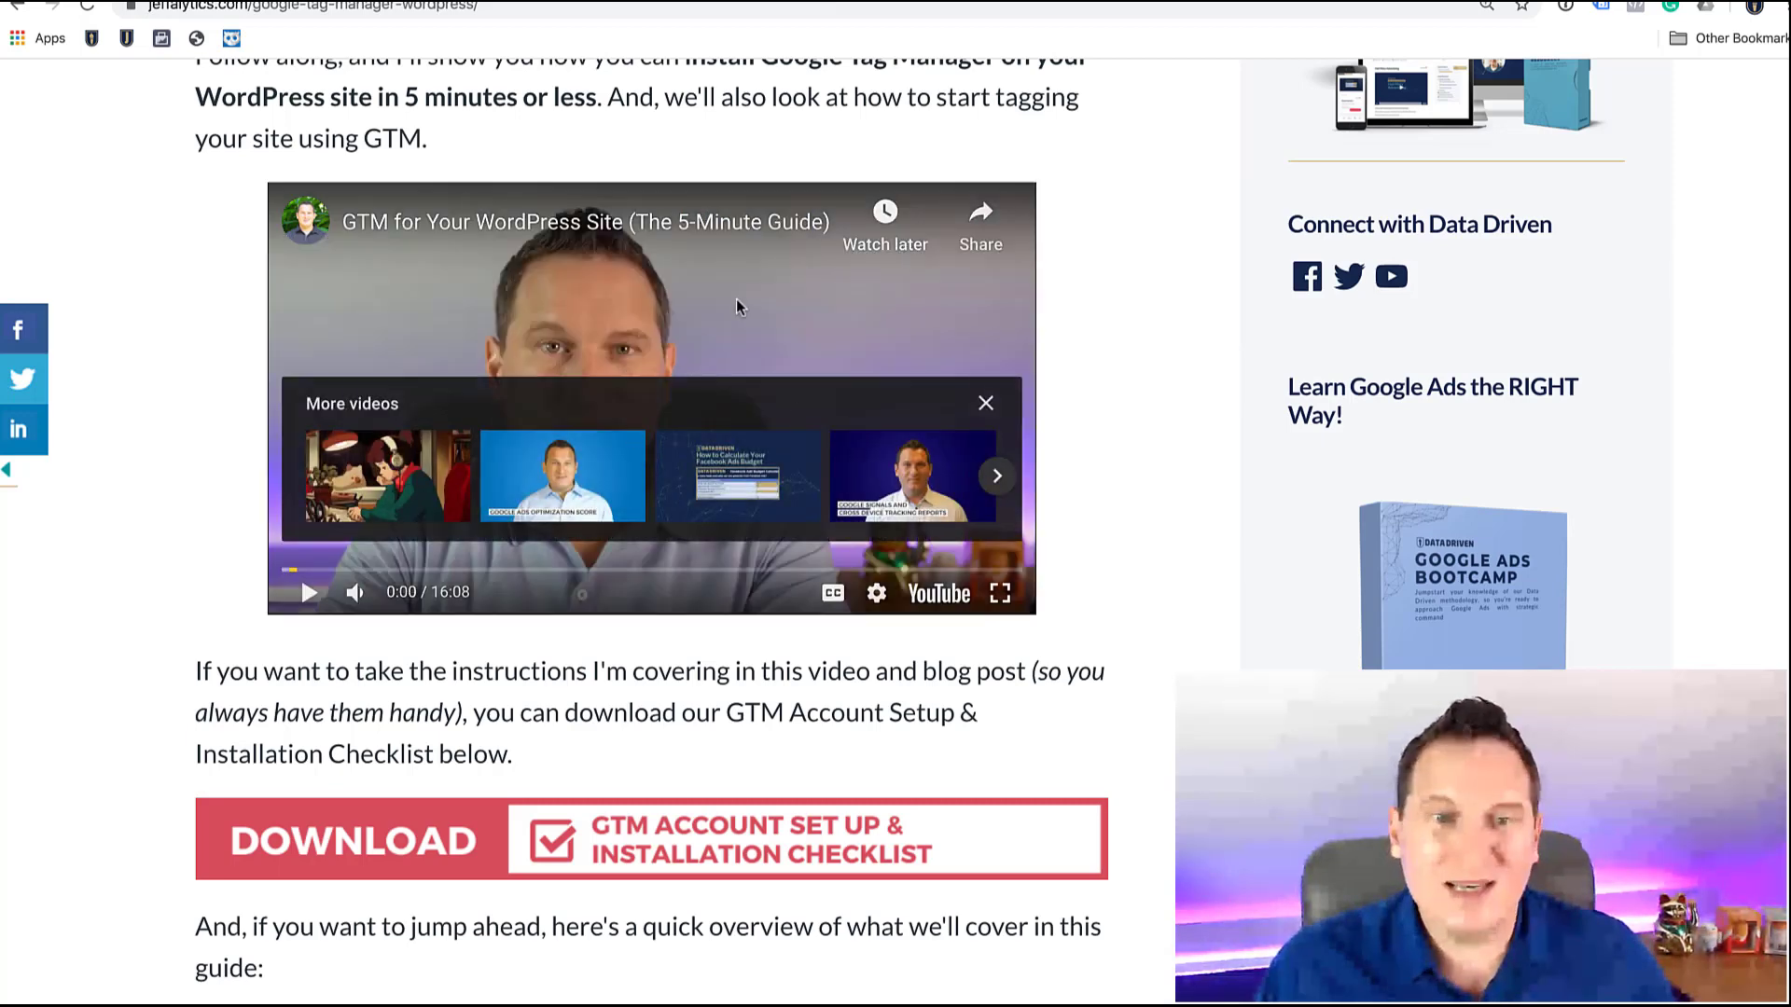
click(983, 407)
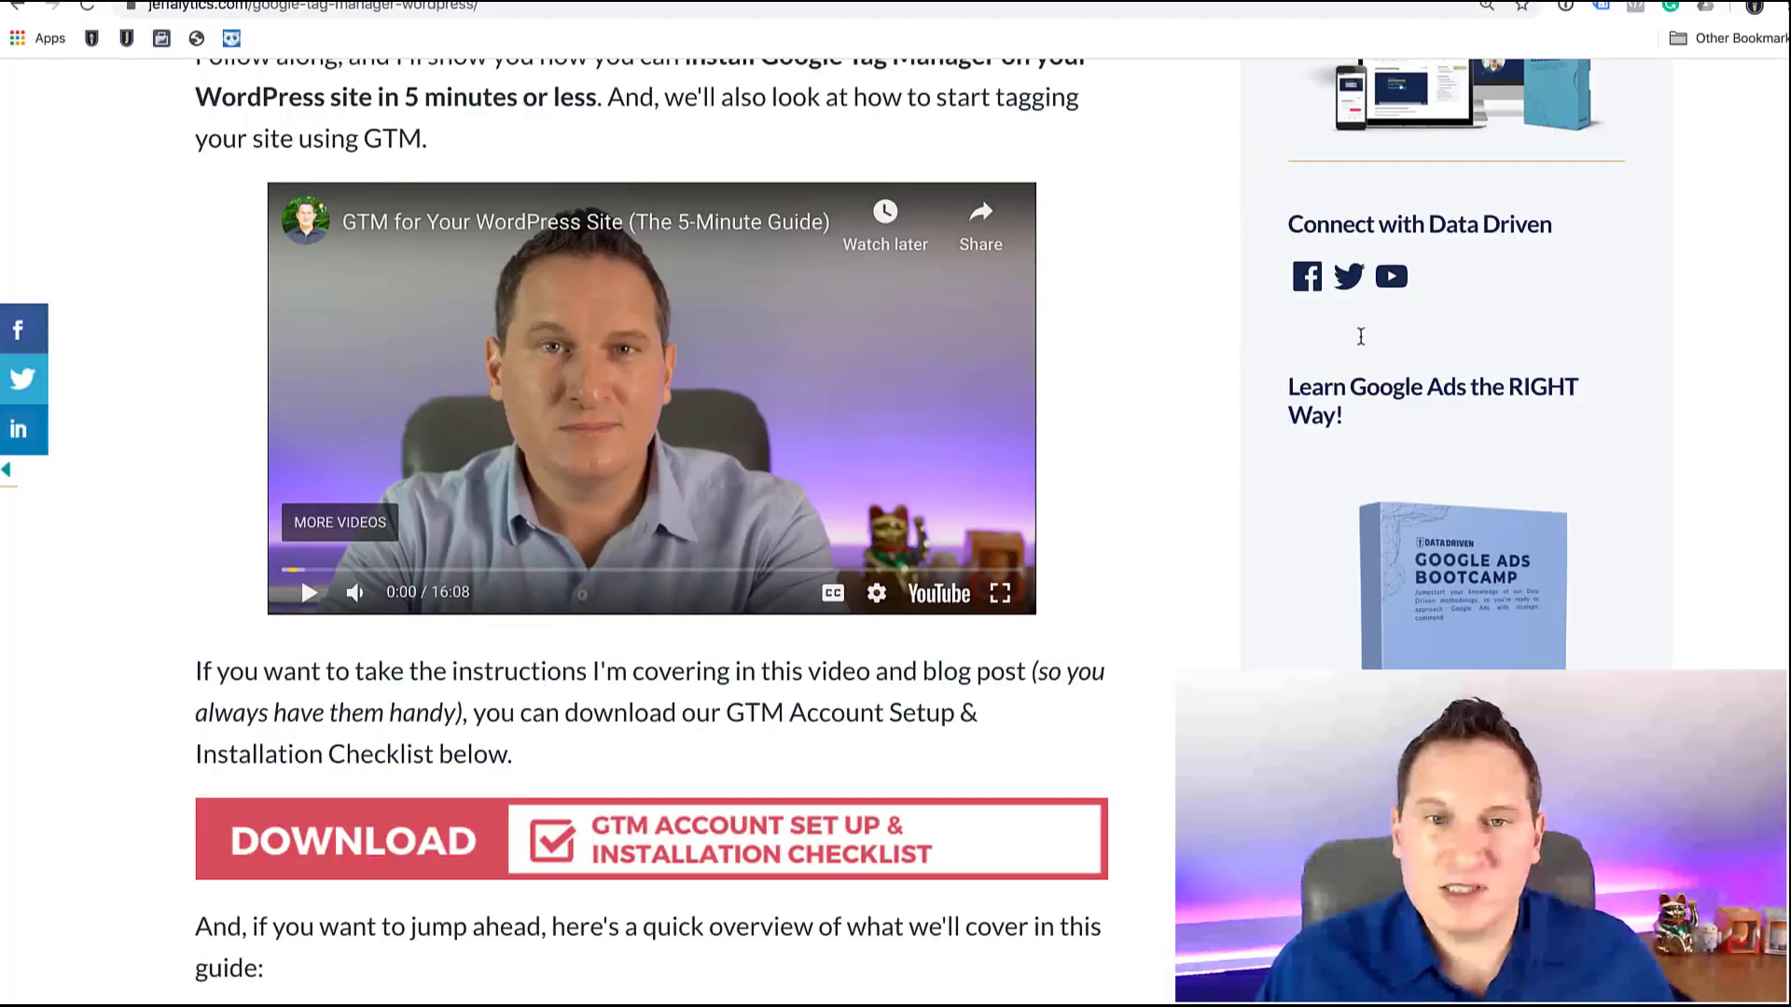
Open the "How Can Jeffalytics Help You?" widget on the blog page, browse its instant answers, and return to the Ask form
scroll(1594, 644, down, 1)
scroll(1594, 644, down, 10)
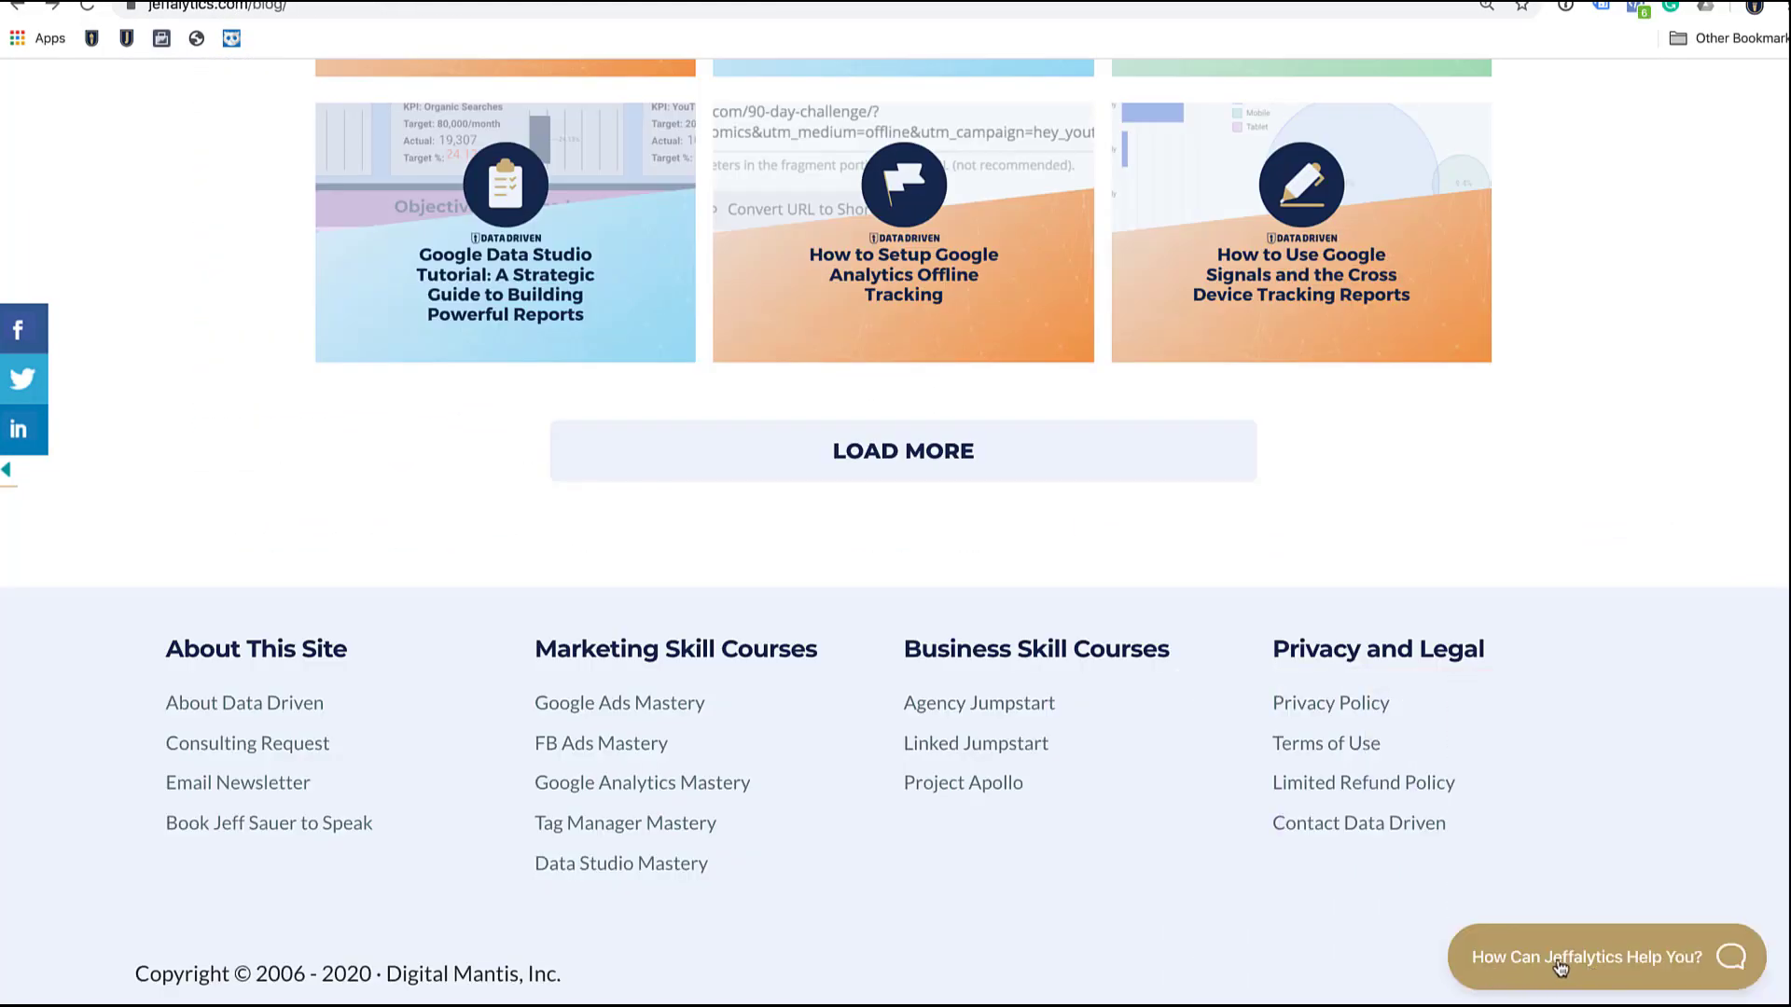
click(1601, 958)
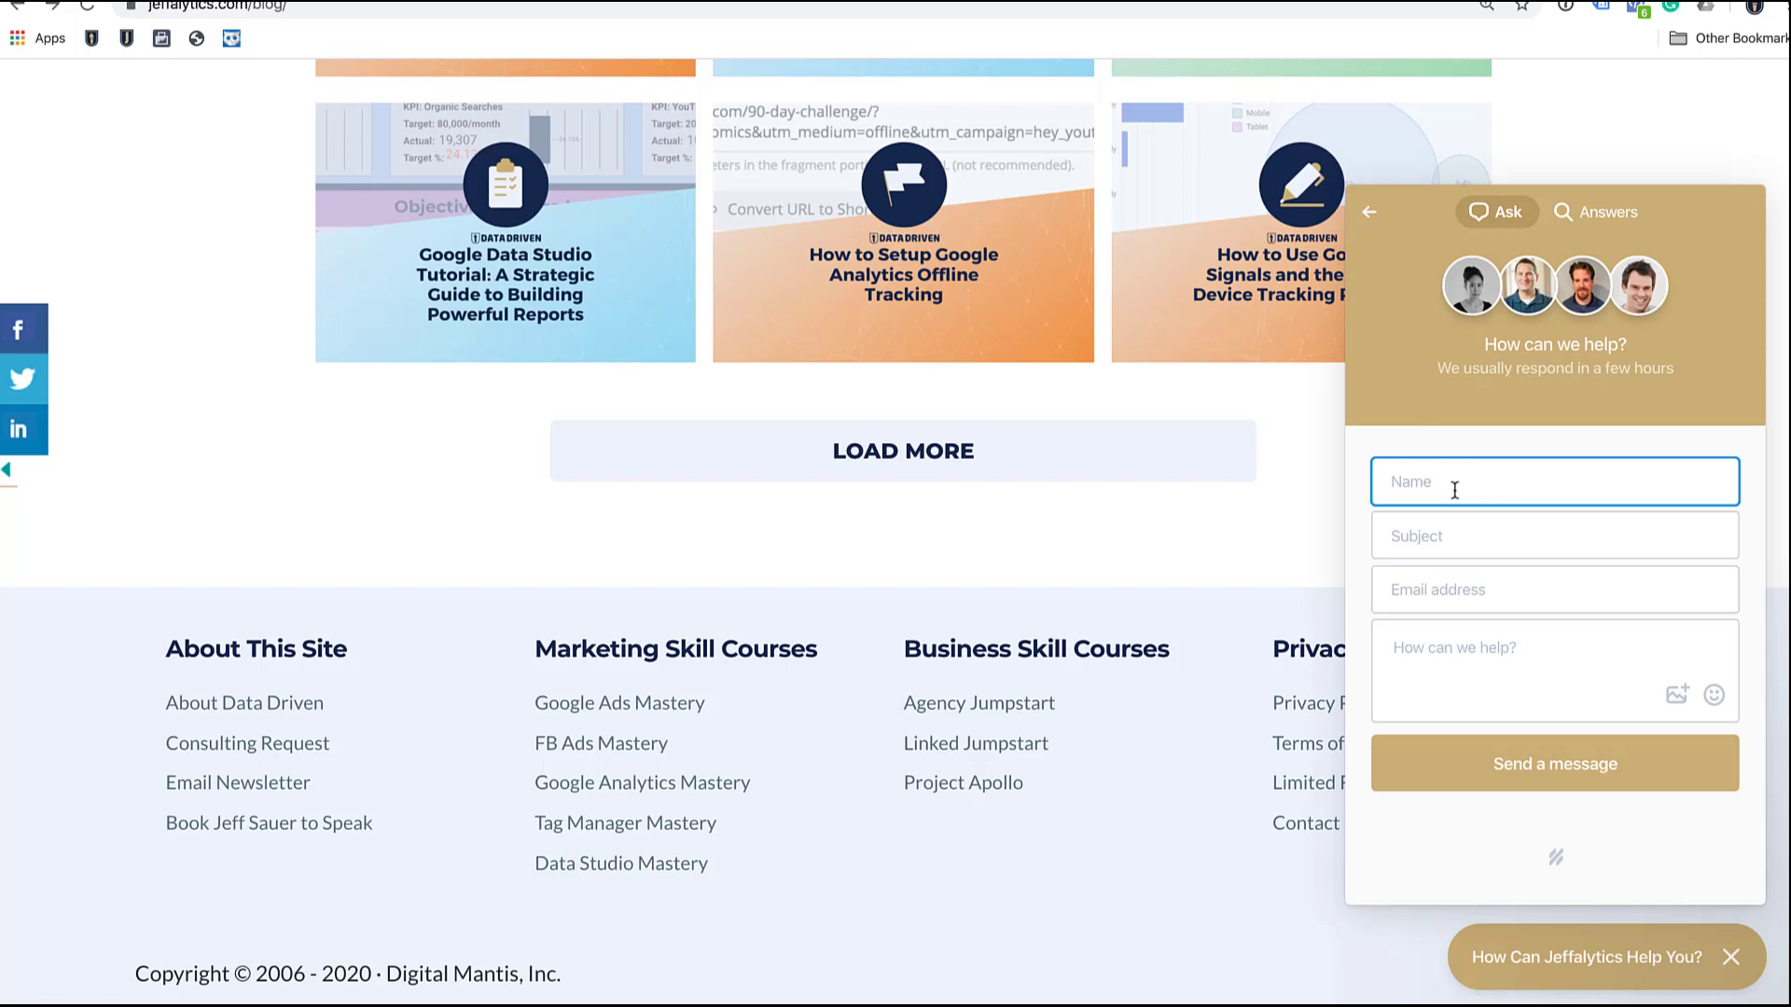
click(1592, 226)
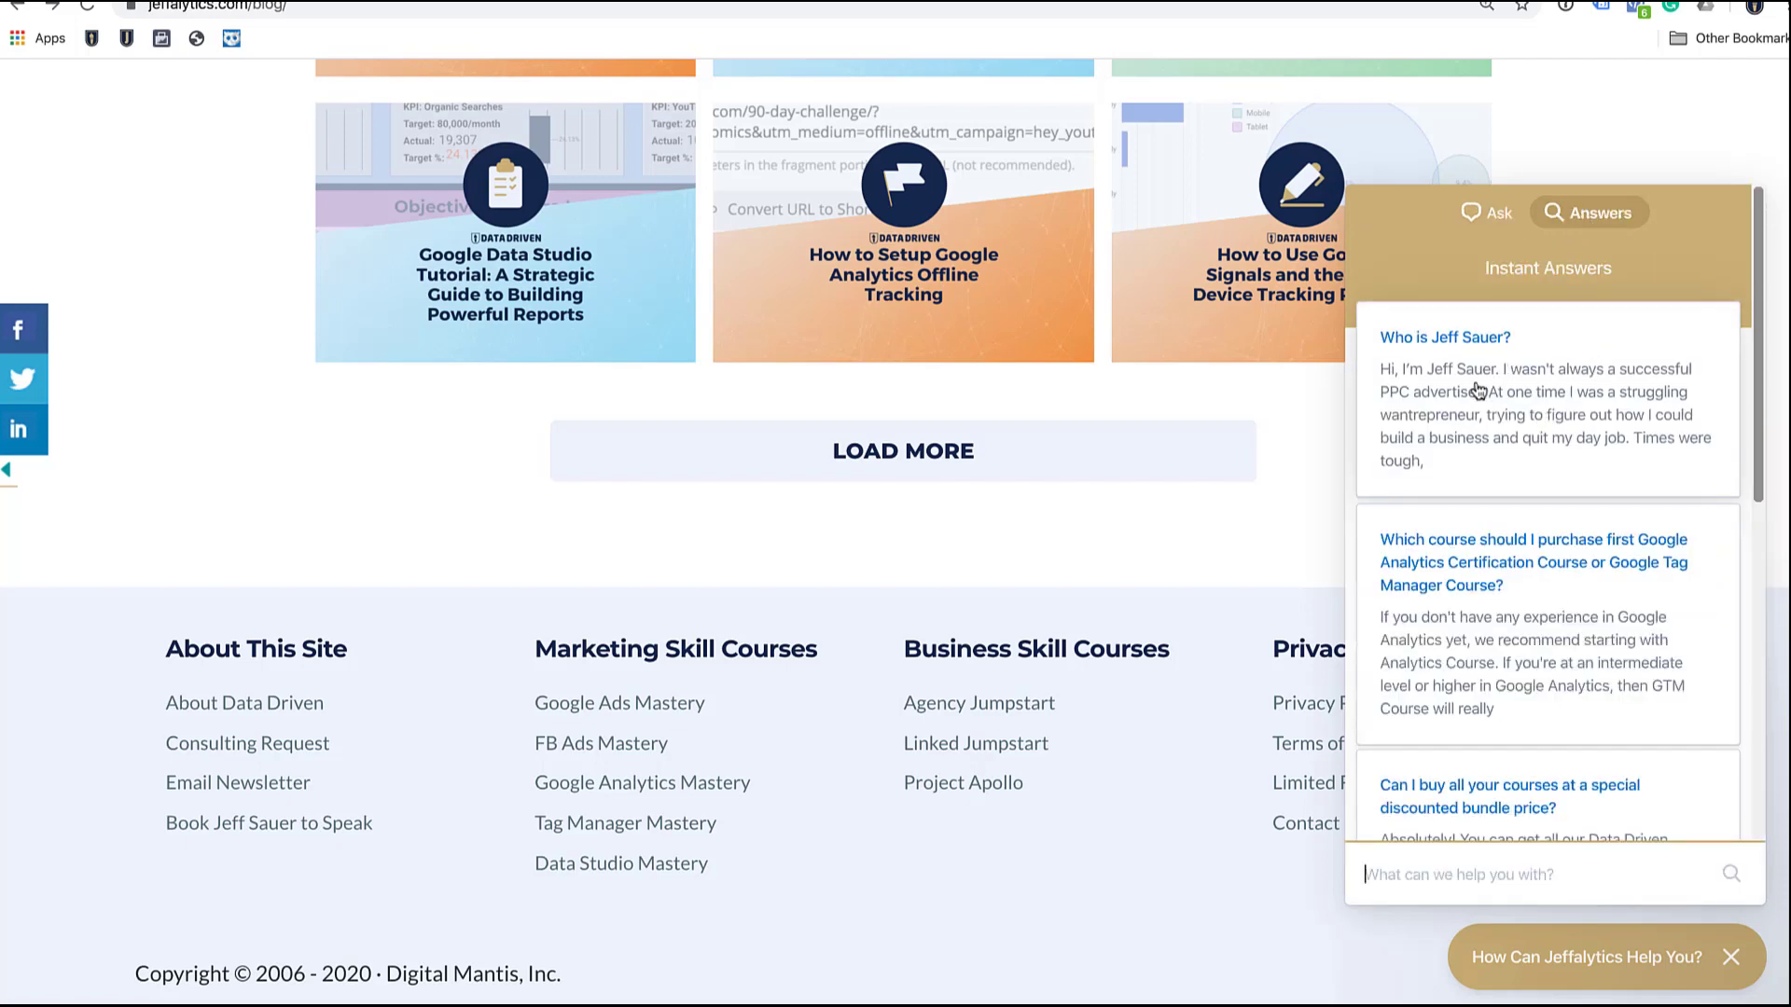
scroll(1473, 457, down, 8)
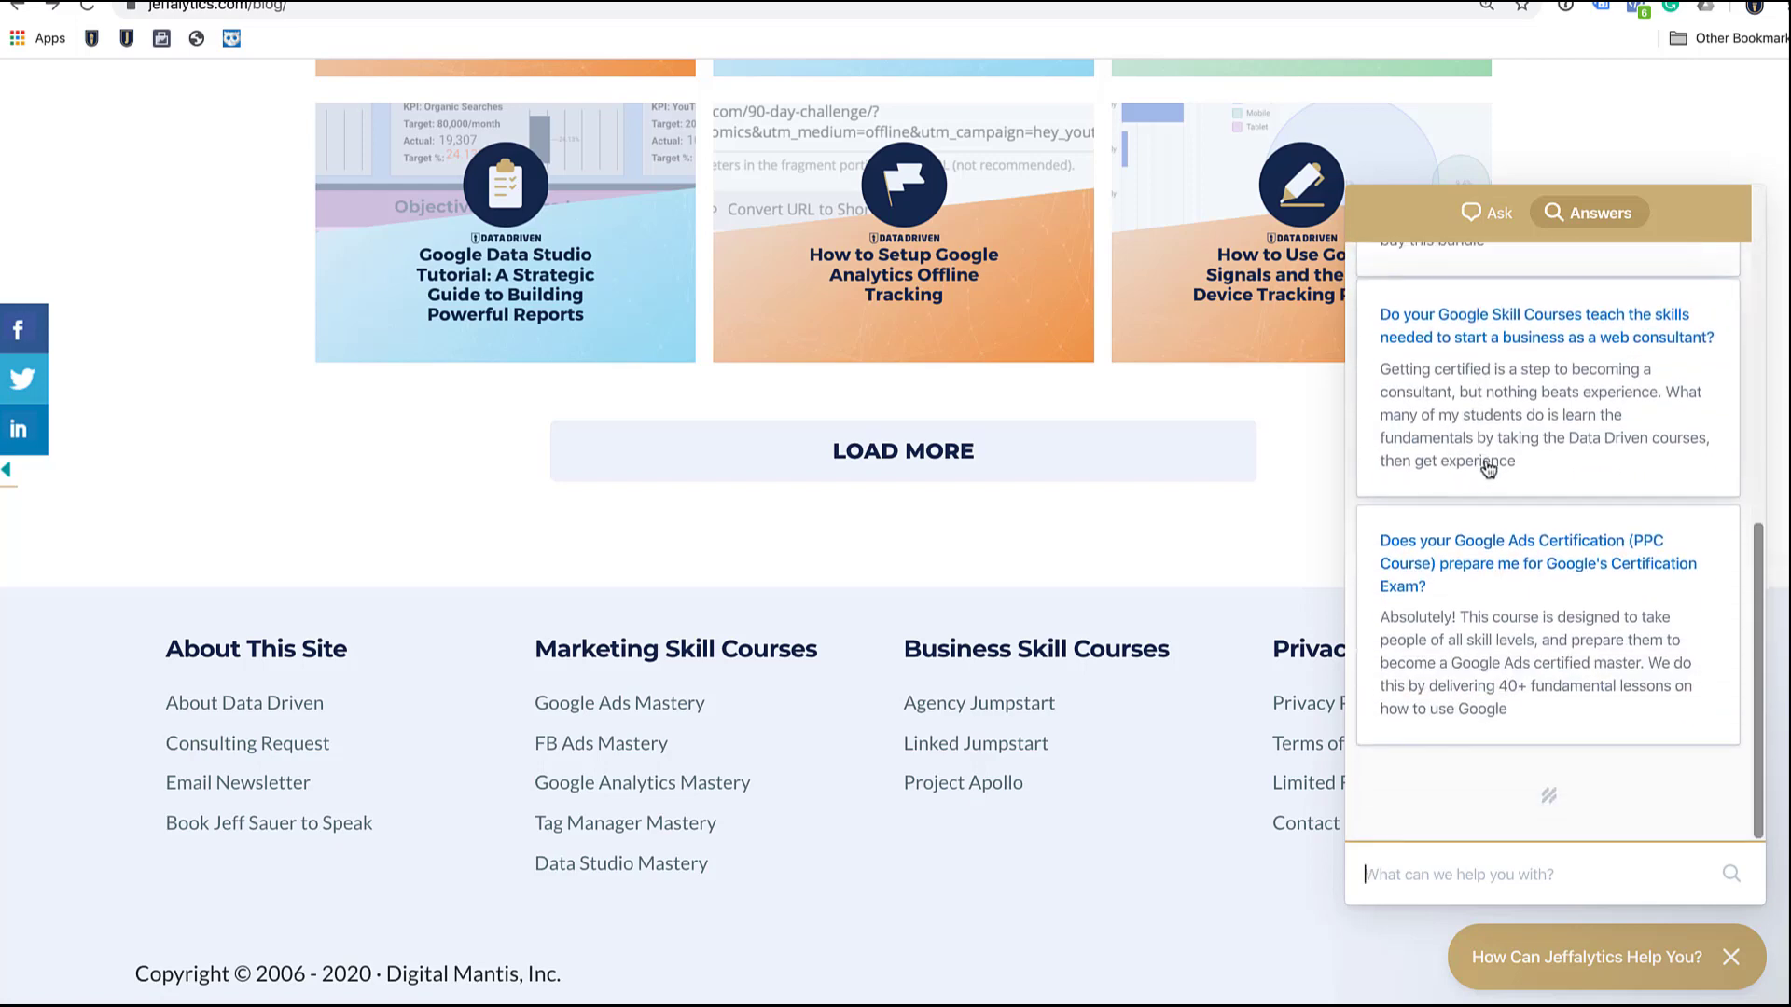
scroll(1487, 448, up, 8)
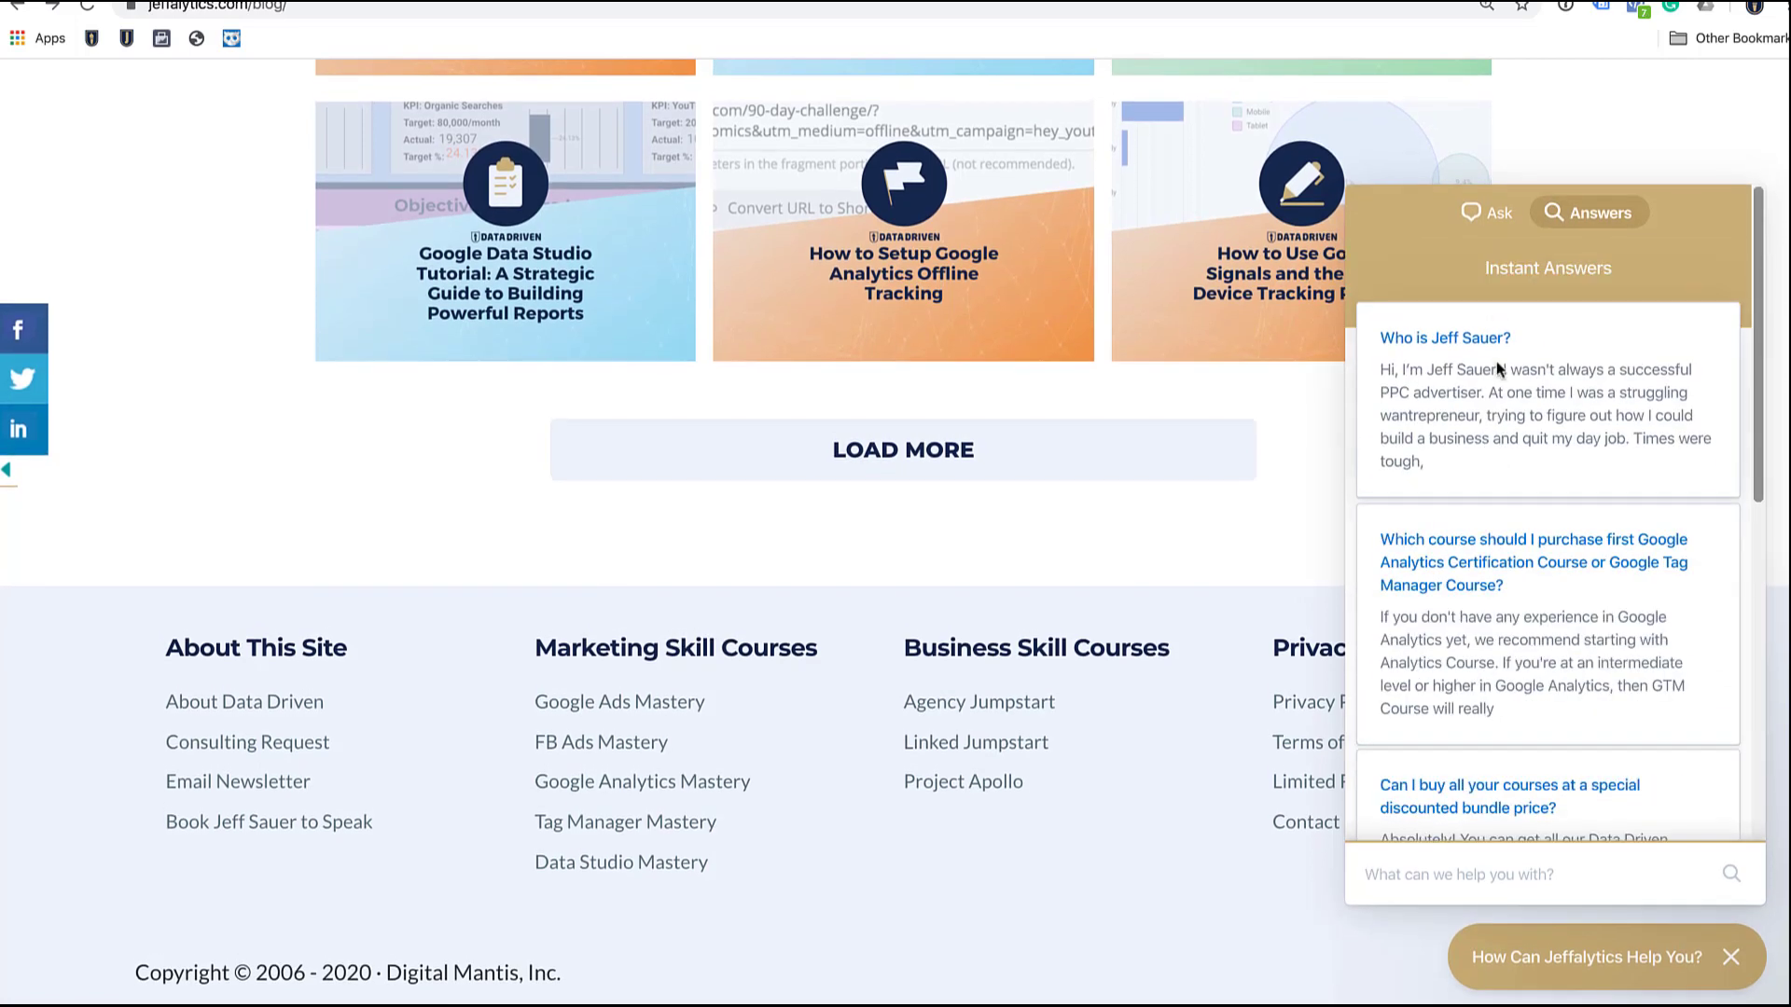
click(1490, 213)
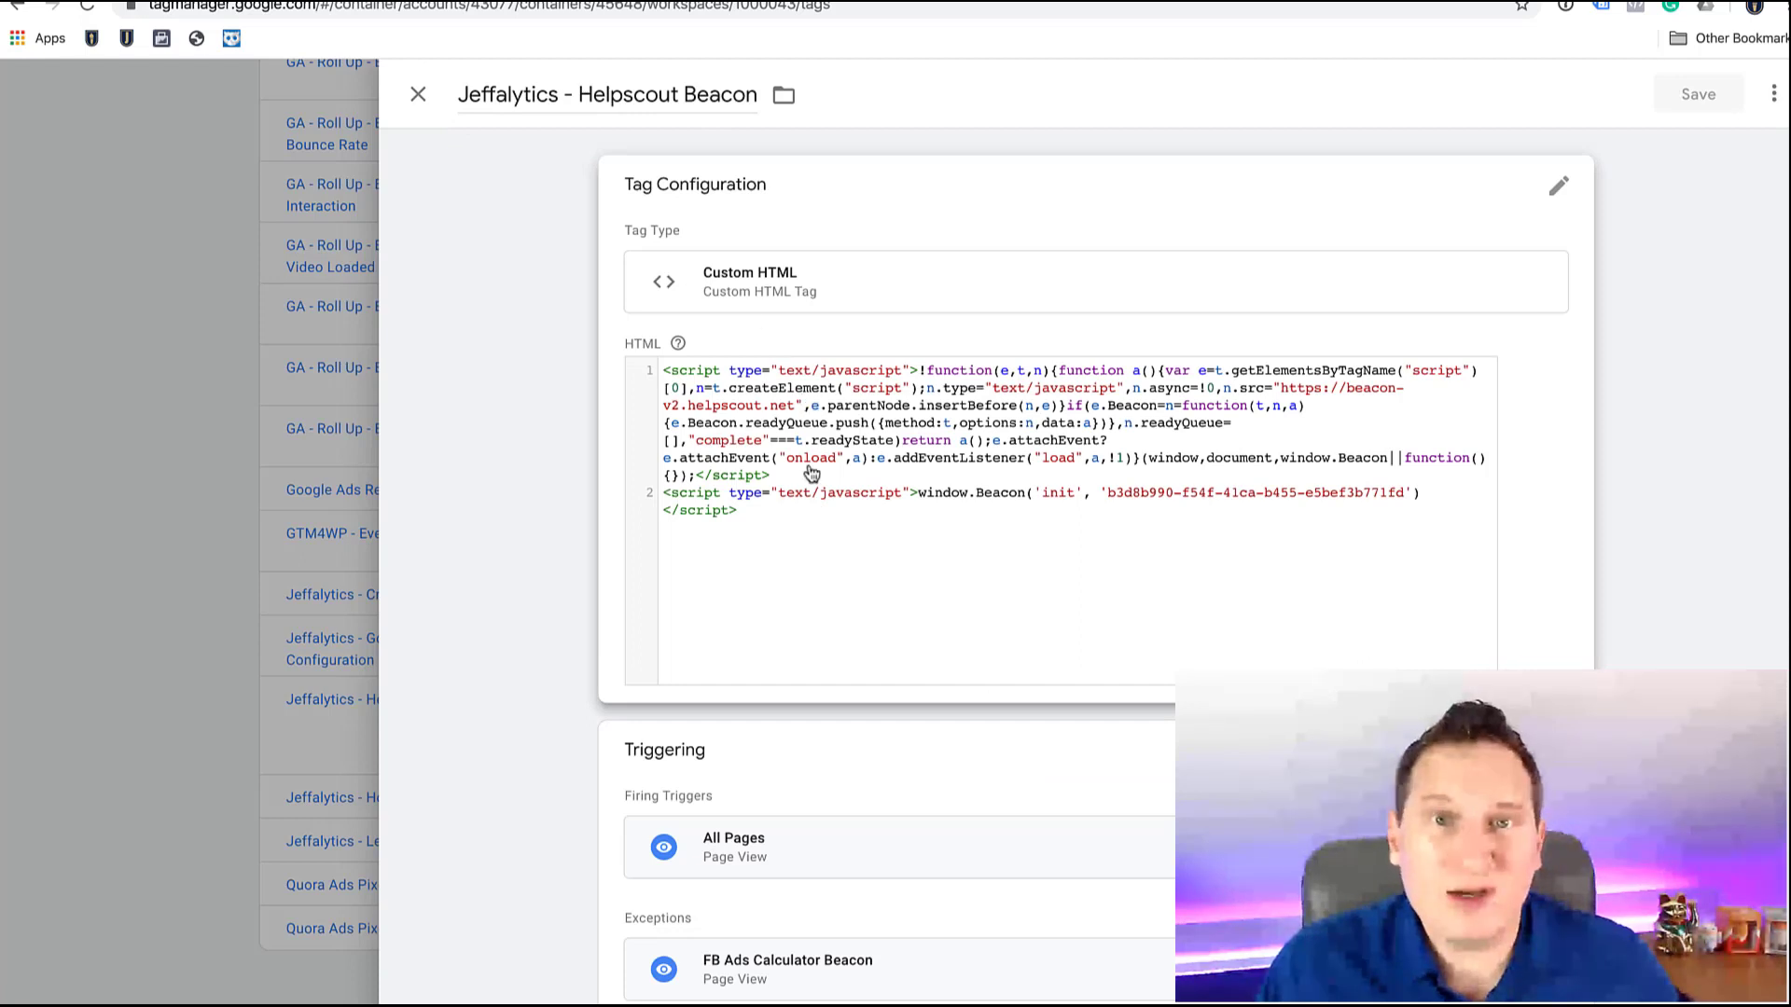
Examine the custom HTML and triggering of the "Jeffalytics - Helpscout Beacon" tag in Google Tag Manager
scroll(800, 540, down, 1)
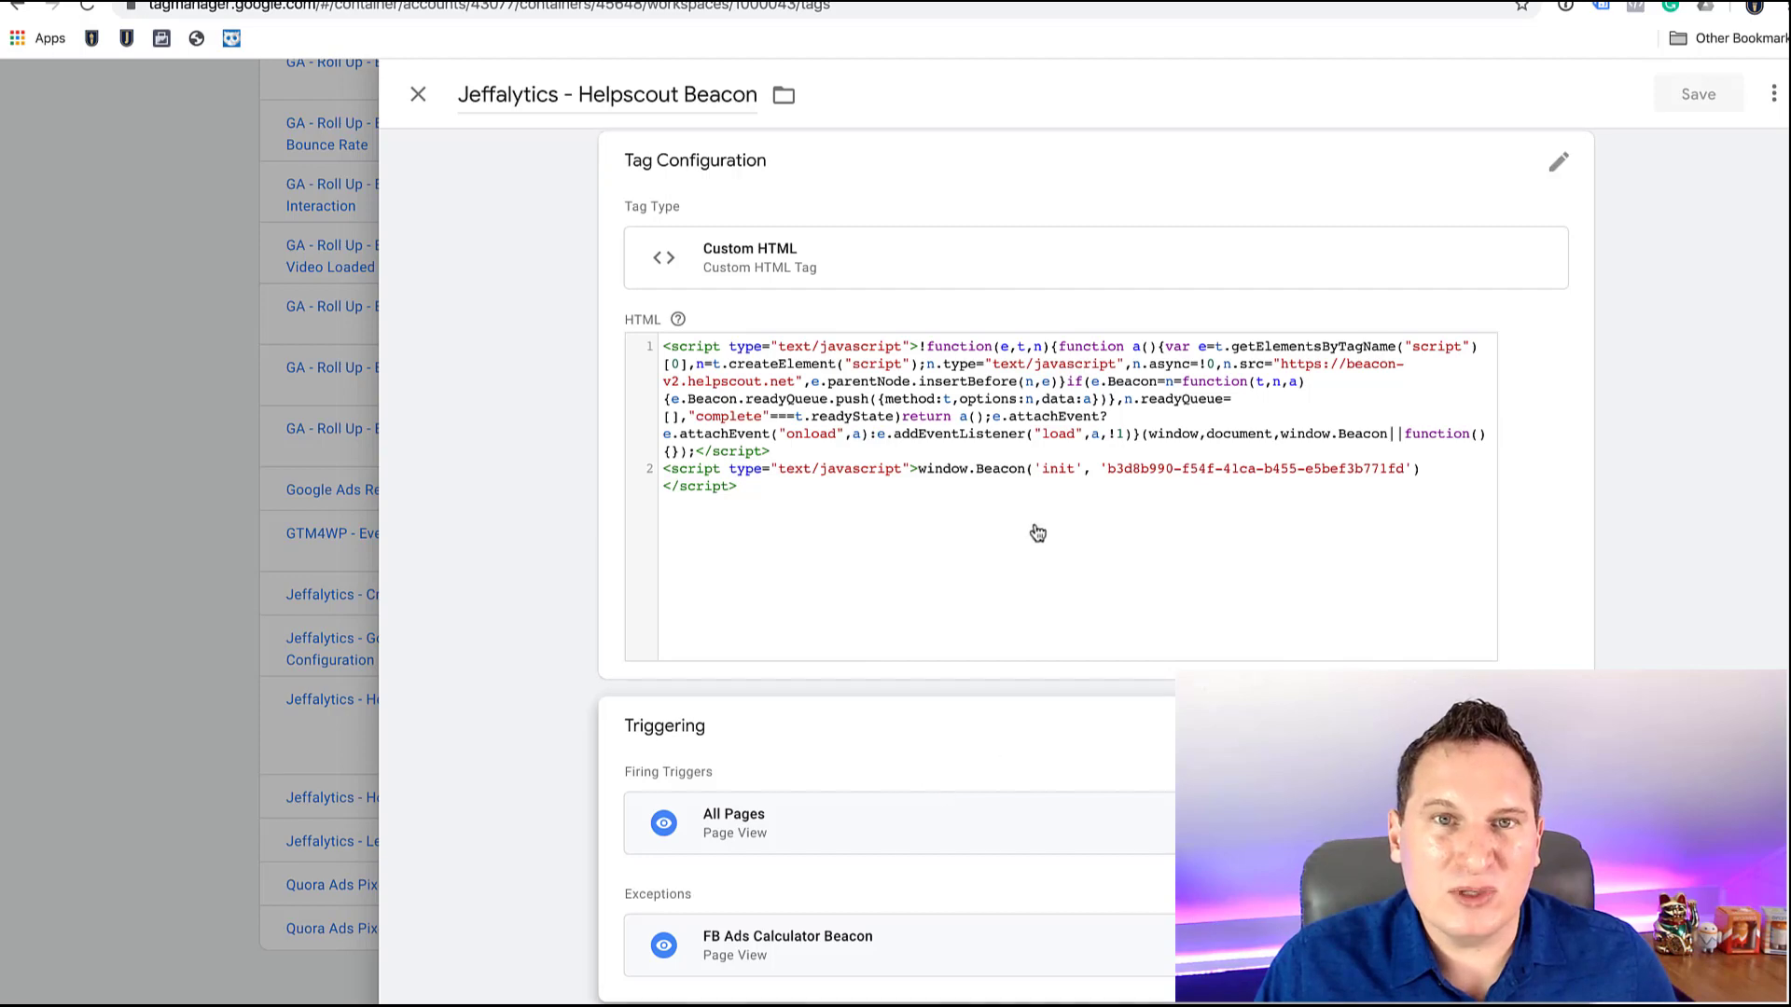
mouse_move(678, 318)
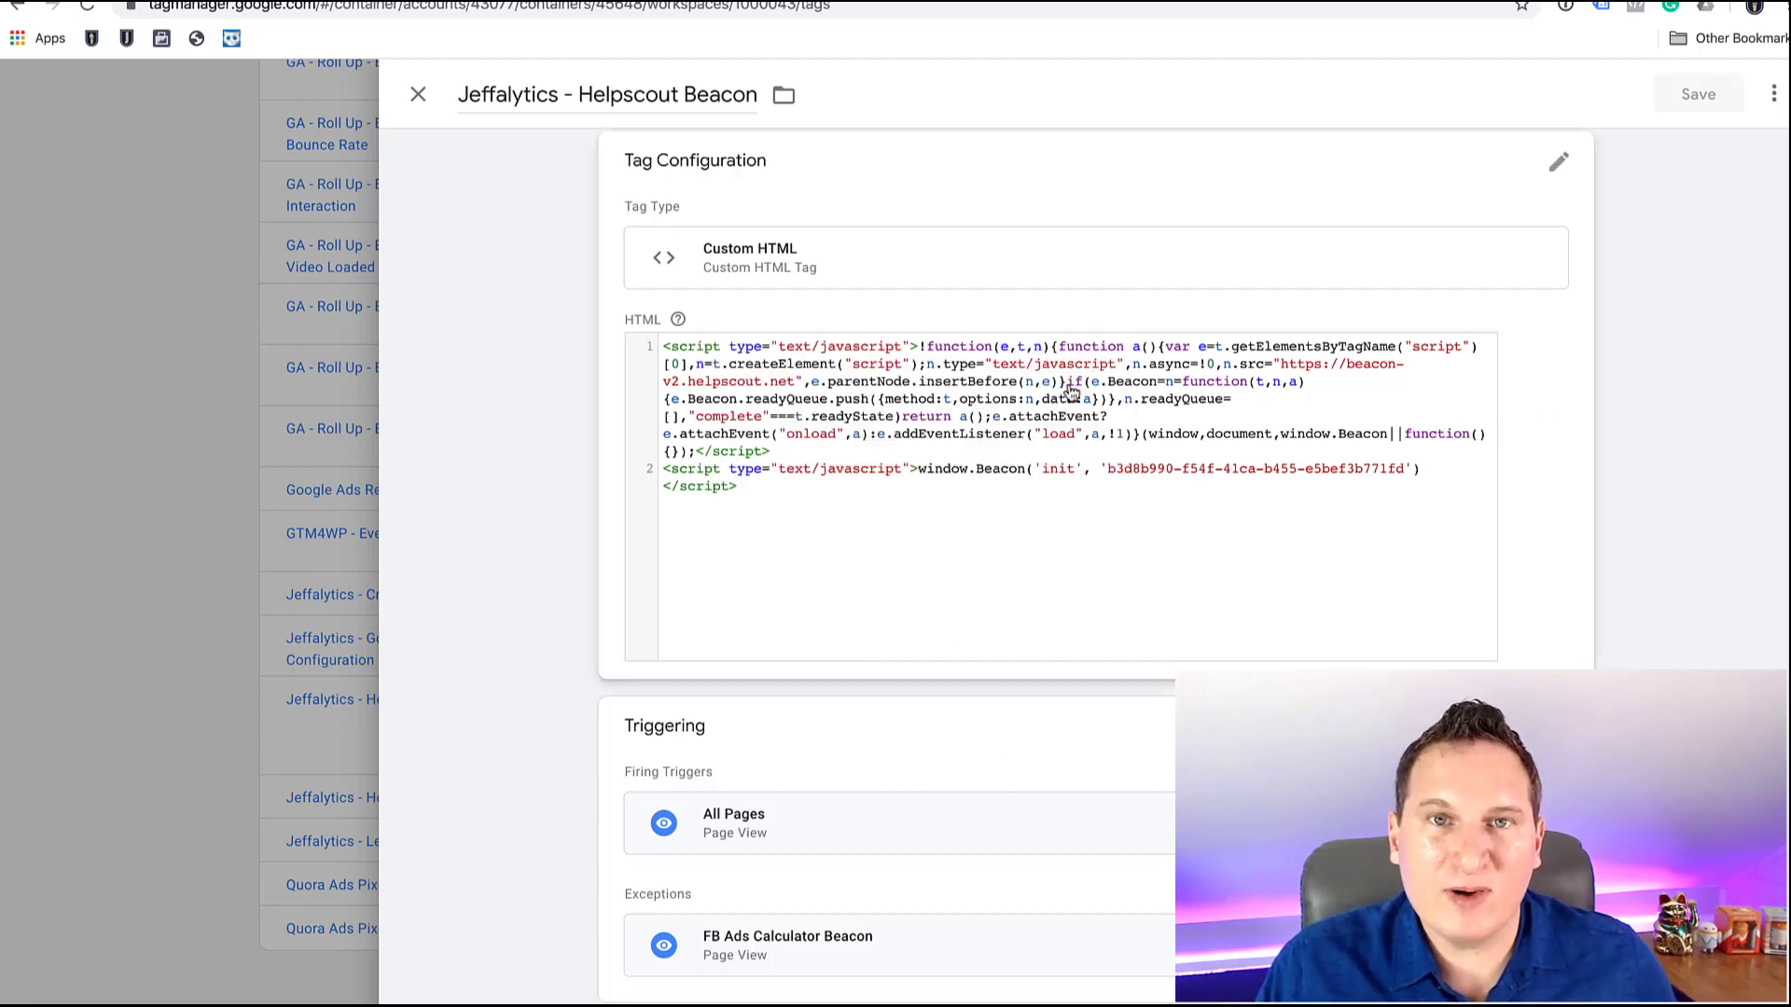